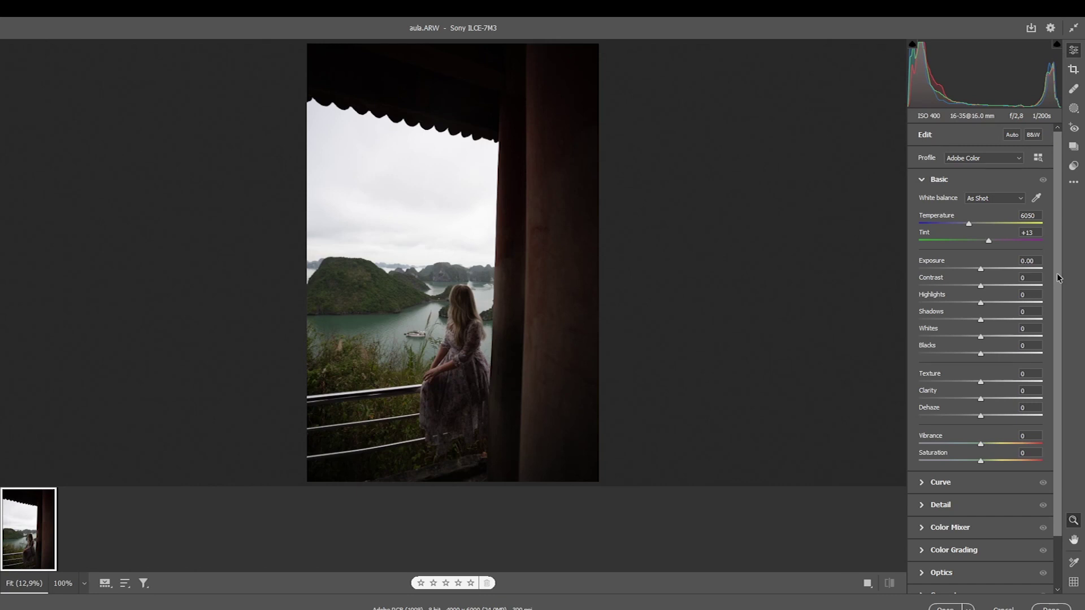
# Pull Highlights down to -100 in the Basic panel to recover the sky.
pyautogui.click(921, 180)
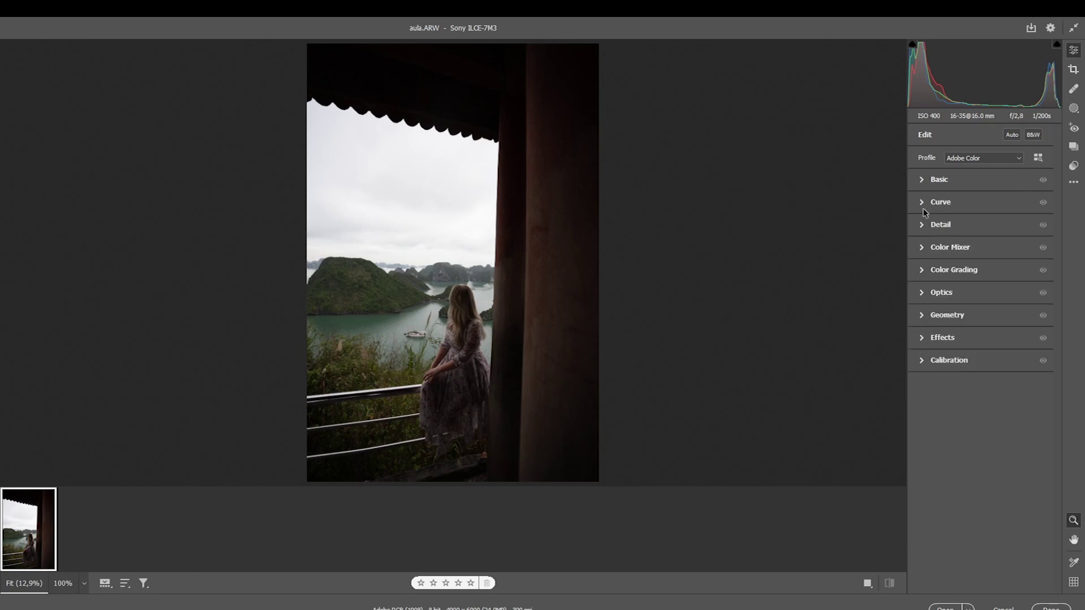
pyautogui.click(922, 180)
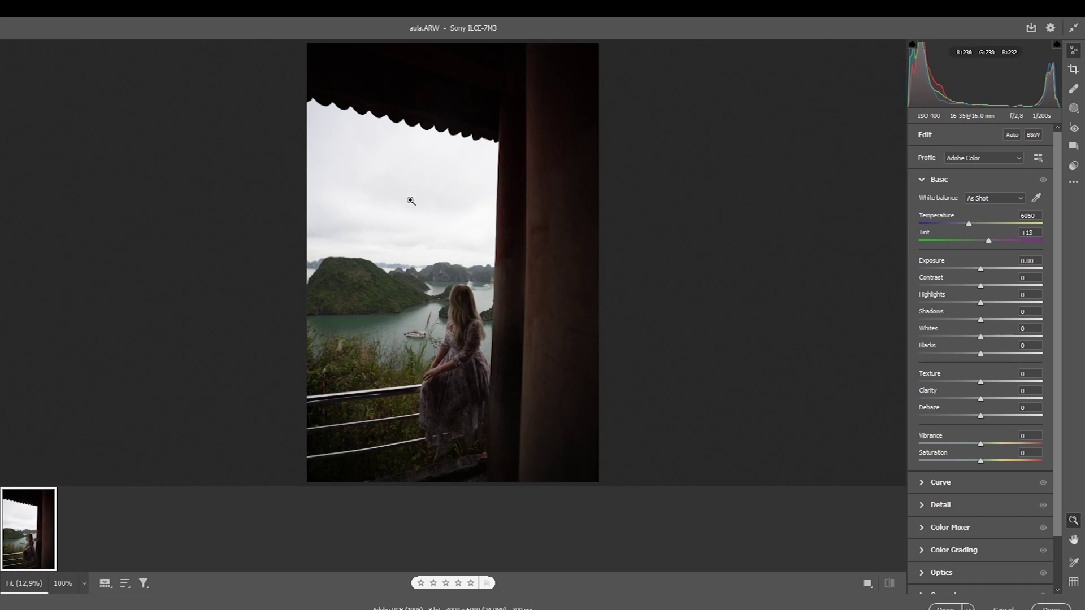
pyautogui.click(919, 180)
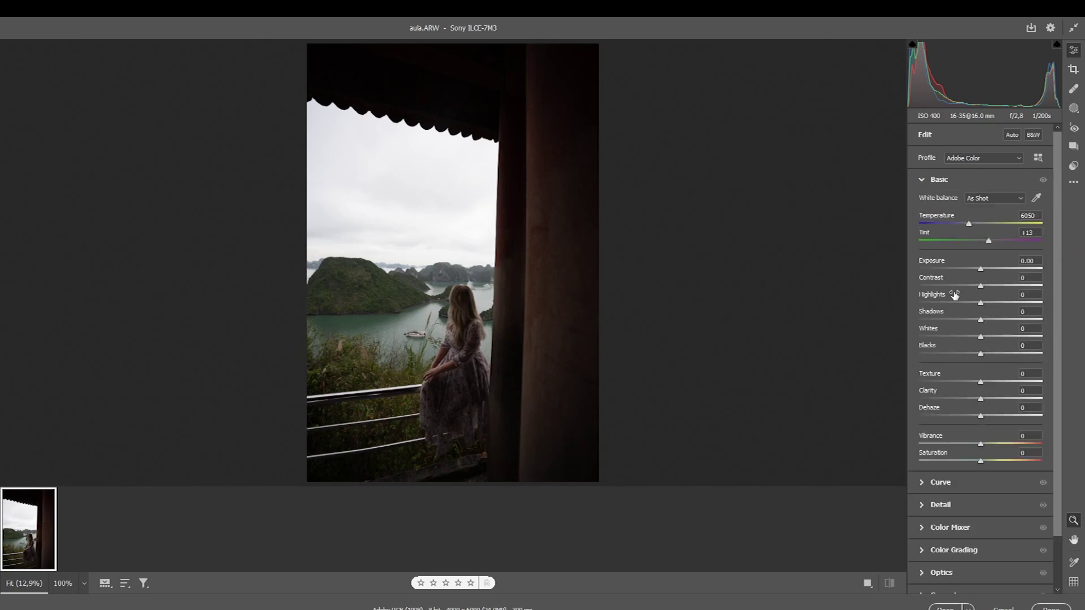
pyautogui.moveTo(981, 304); pyautogui.dragTo(984, 306)
pyautogui.moveTo(984, 305); pyautogui.dragTo(901, 303)
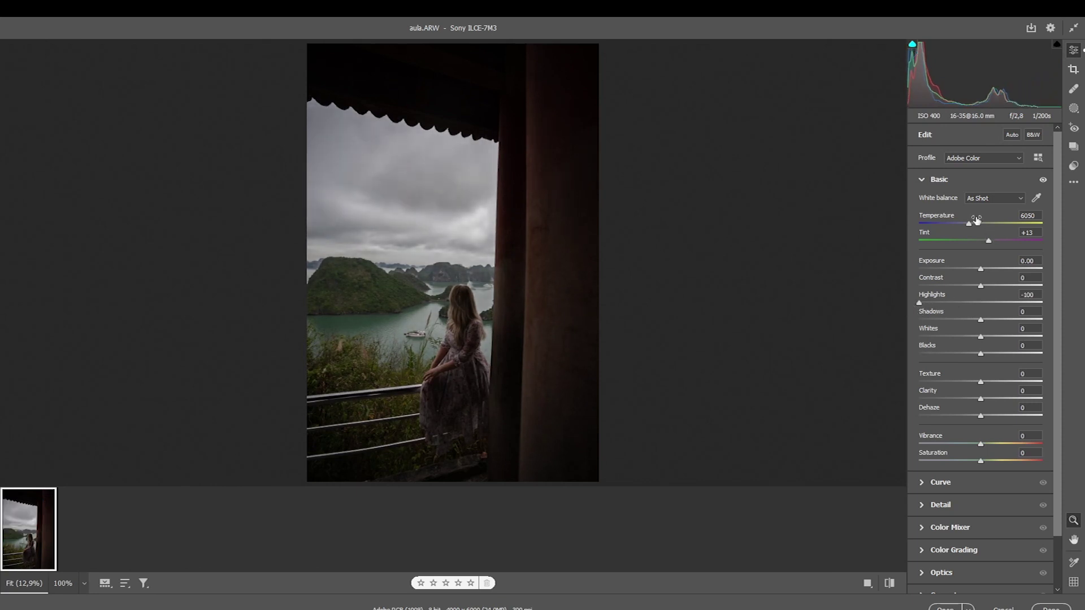
# Lift Shadows to +50 and open the edited aula.ARW in Photoshop.
pyautogui.click(919, 304)
pyautogui.moveTo(981, 320); pyautogui.dragTo(1012, 321)
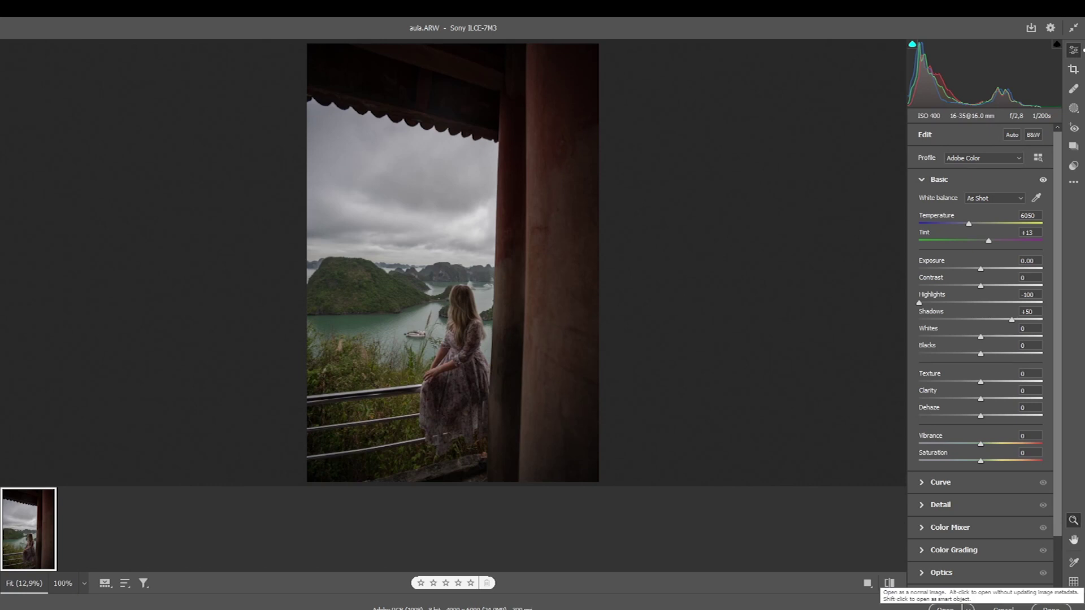
pyautogui.click(944, 606)
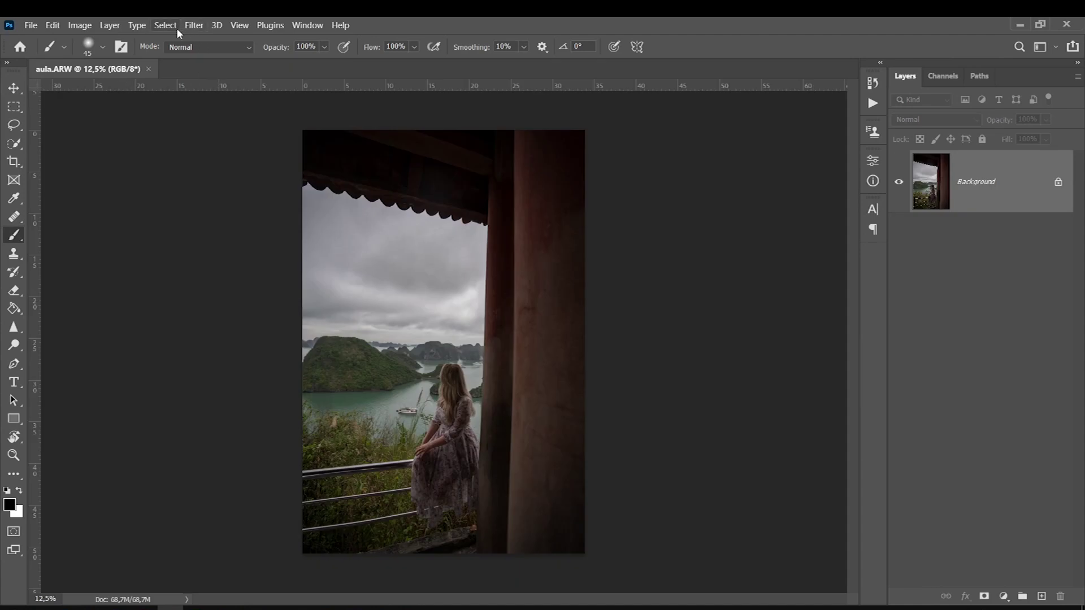
# Apply the Camera Raw Filter to the Background layer via the Filter menu.
pyautogui.click(192, 26)
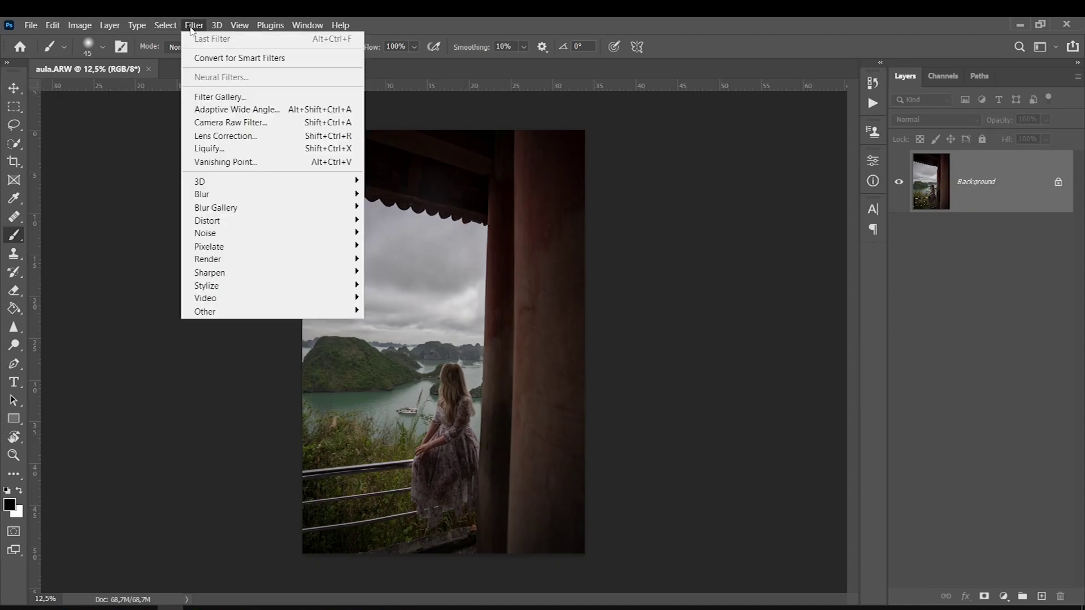
pyautogui.click(203, 127)
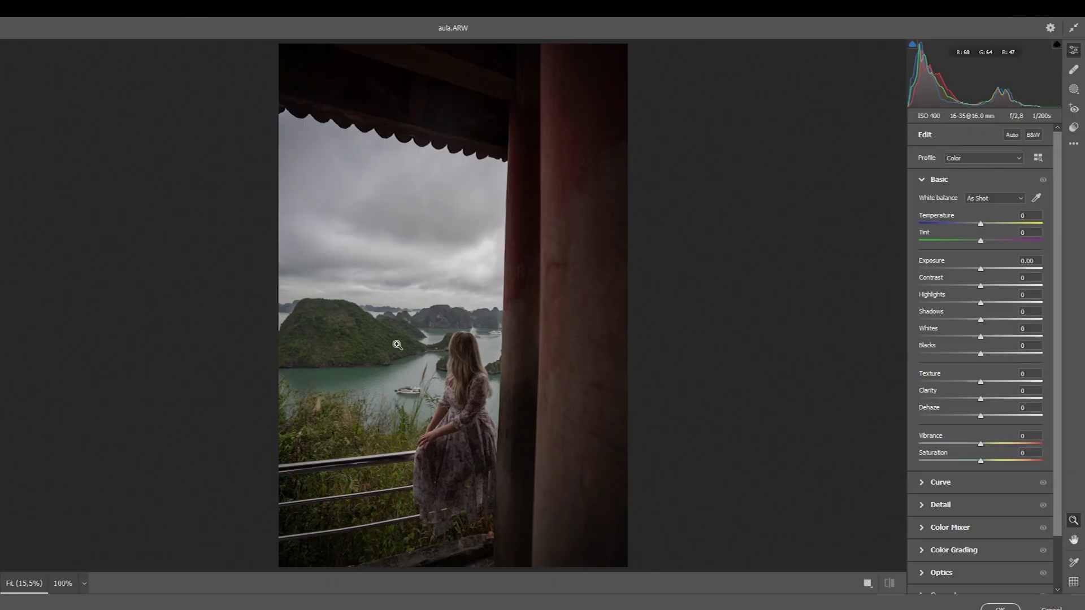
# Set Exposure +0.30, Highlights -25, Shadows +58, Whites +27, Blacks +4, Vibrance +17, Saturation +5.
pyautogui.moveTo(980, 302); pyautogui.dragTo(964, 303)
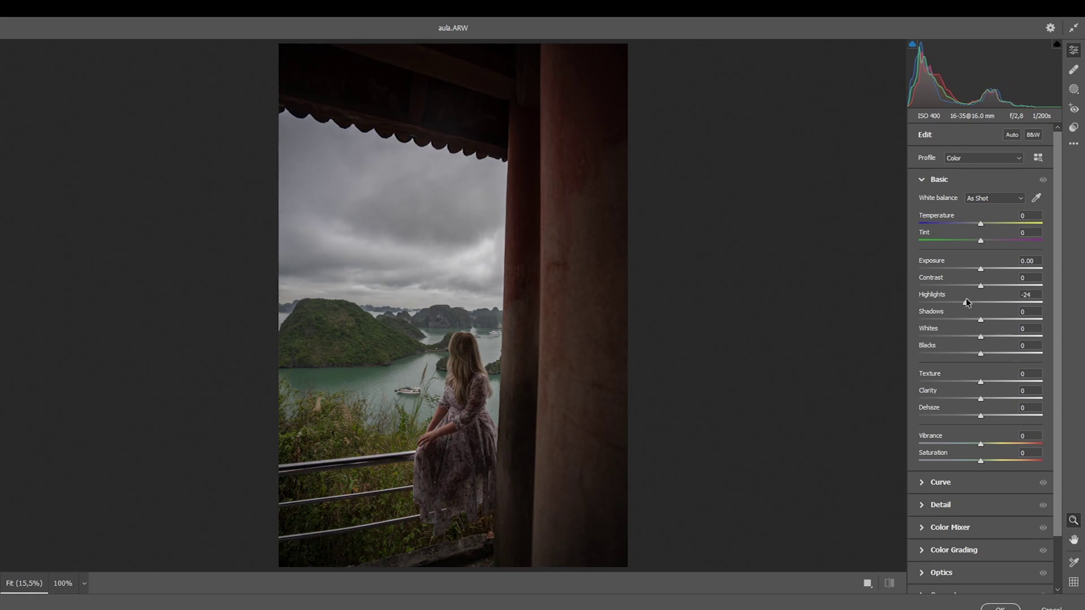
pyautogui.moveTo(980, 339)
pyautogui.mouseDown()
pyautogui.moveTo(997, 337)
pyautogui.moveTo(984, 355)
pyautogui.moveTo(1031, 320)
pyautogui.moveTo(1016, 319)
pyautogui.mouseUp()
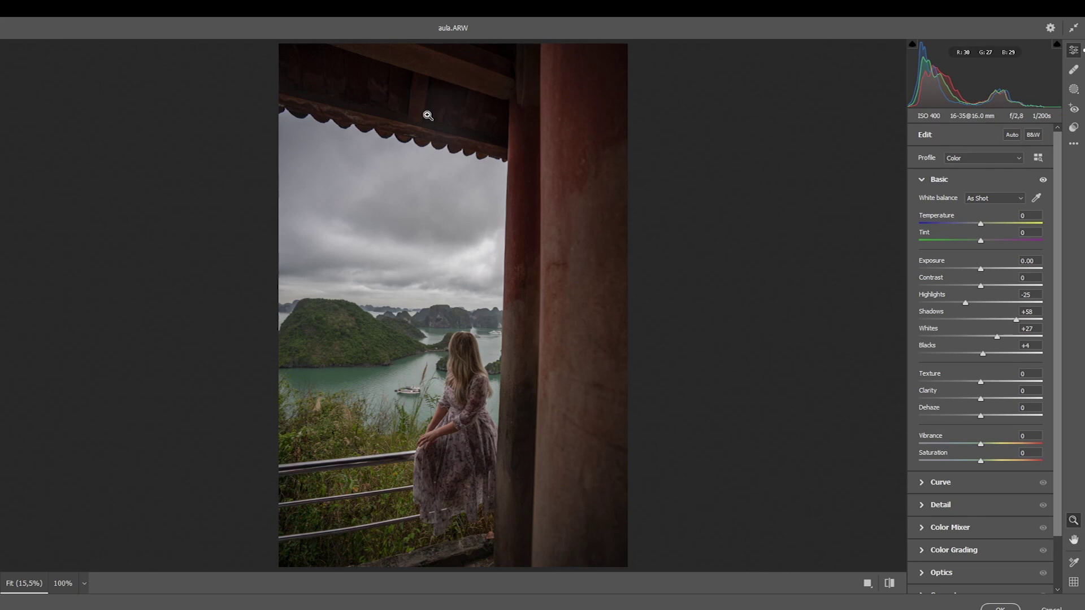
pyautogui.moveTo(984, 445); pyautogui.dragTo(984, 461)
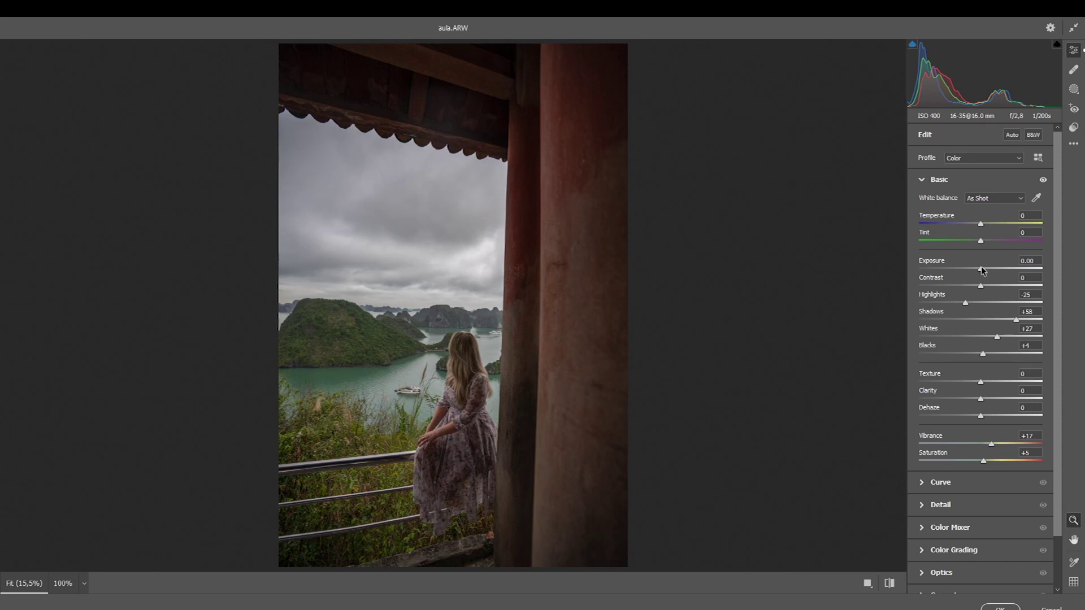
pyautogui.moveTo(981, 269); pyautogui.dragTo(983, 269)
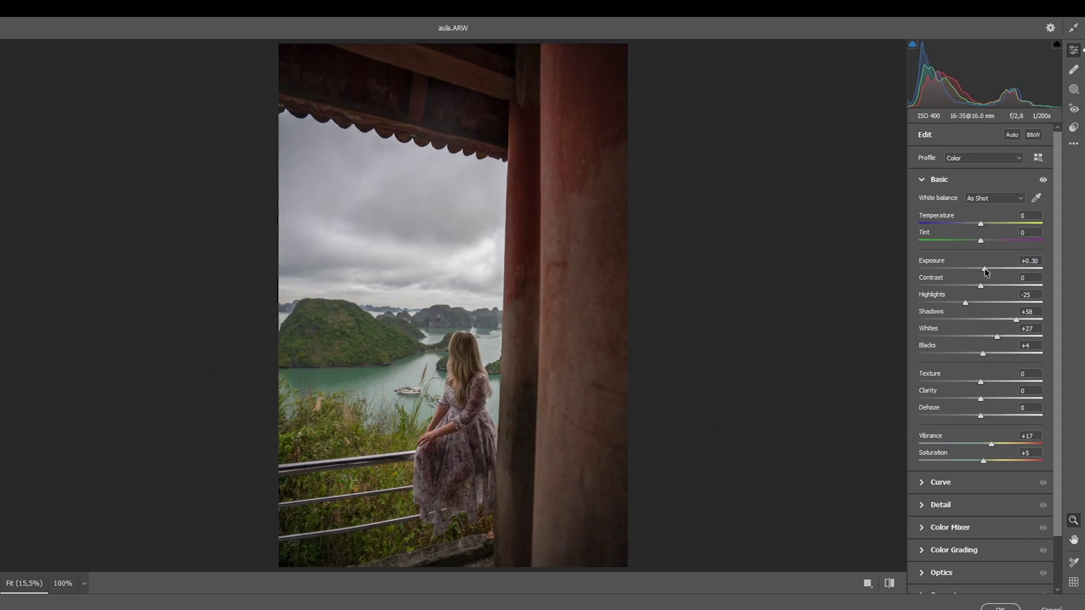
pyautogui.click(922, 180)
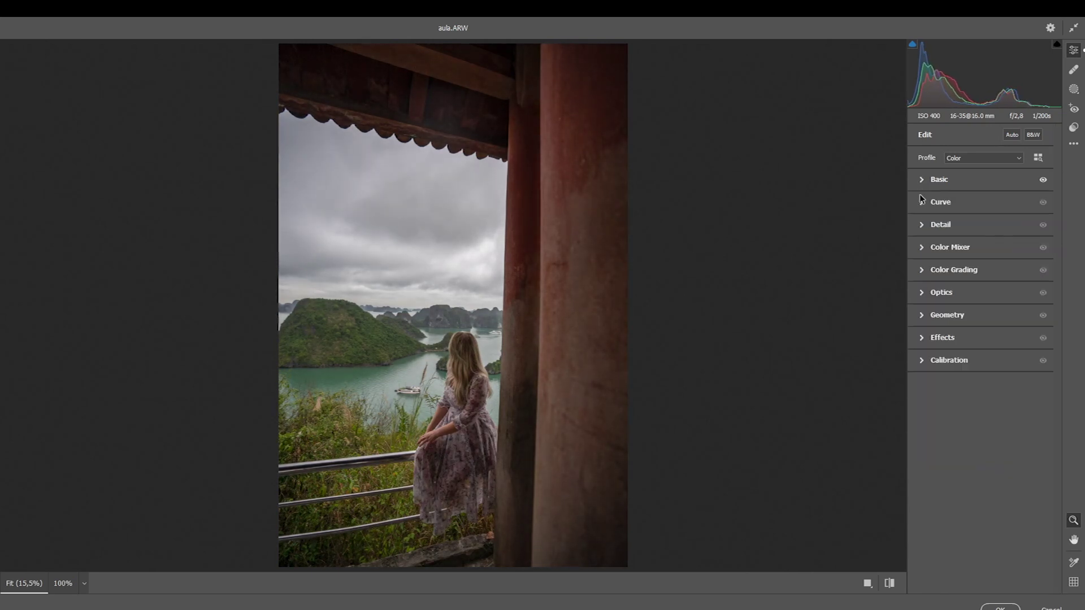
# Build a faded S-shaped point curve with lifted blacks and white point output 253.
pyautogui.click(921, 204)
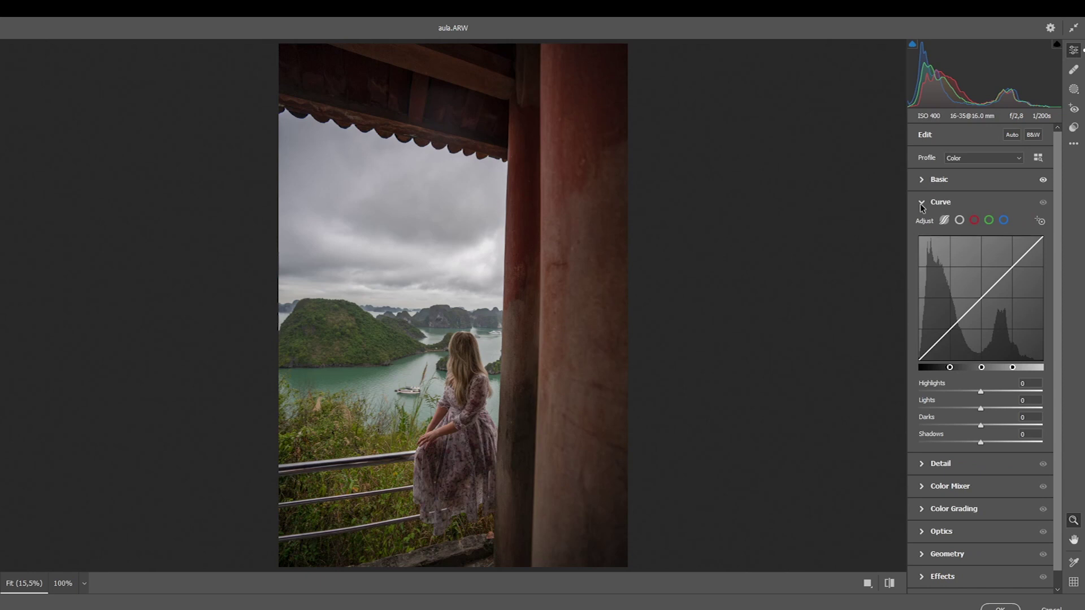
pyautogui.click(960, 220)
pyautogui.moveTo(919, 360); pyautogui.dragTo(949, 331)
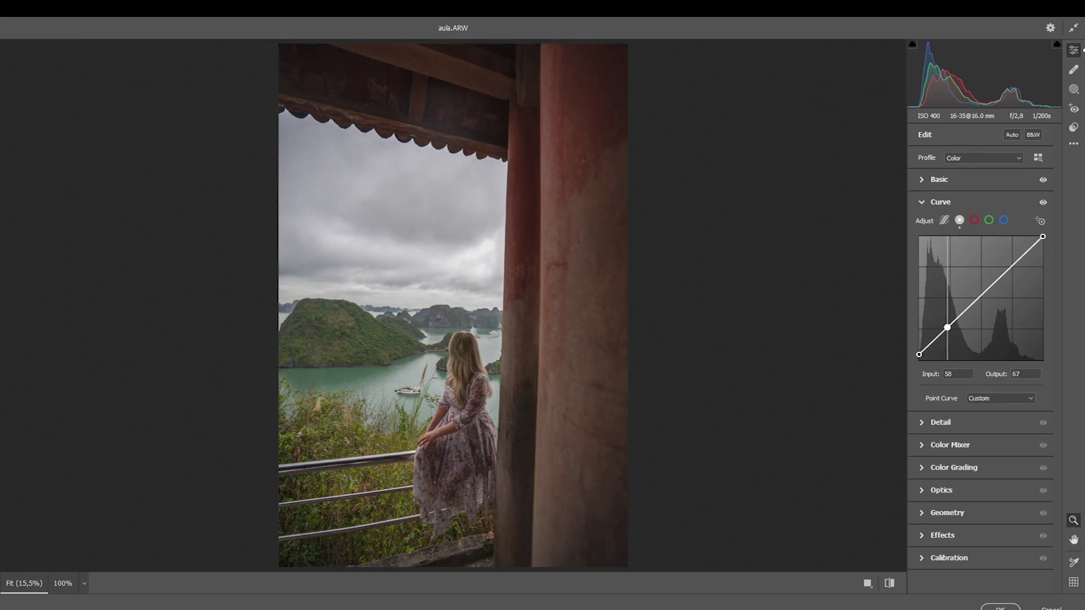
pyautogui.click(982, 298)
pyautogui.moveTo(1006, 271); pyautogui.dragTo(1008, 263)
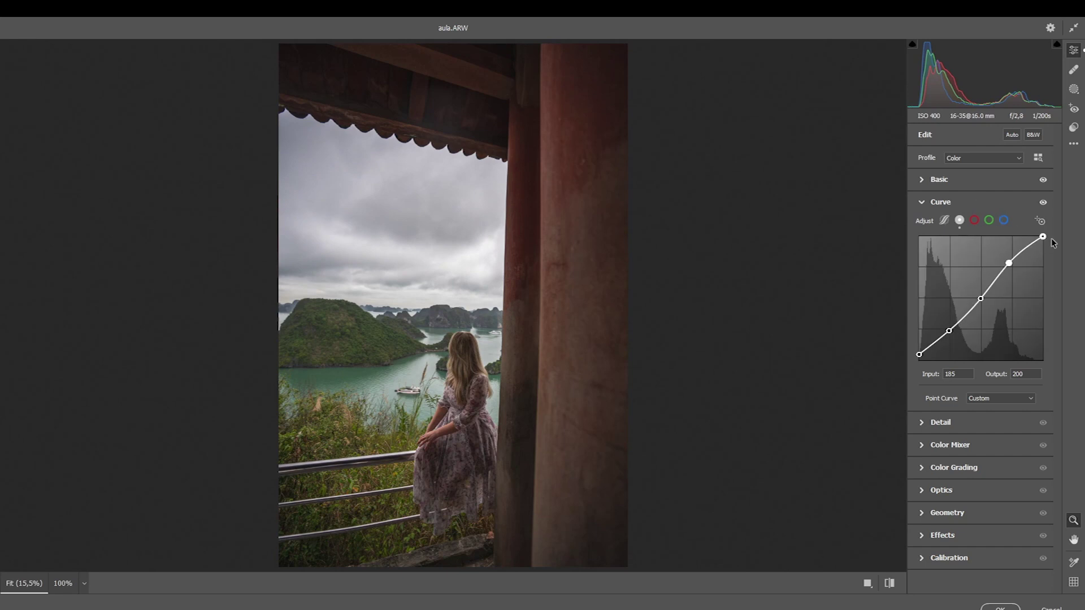
pyautogui.moveTo(1042, 236)
pyautogui.mouseDown()
pyautogui.moveTo(1042, 252)
pyautogui.moveTo(1043, 236)
pyautogui.mouseUp()
pyautogui.moveTo(1042, 236); pyautogui.dragTo(1043, 238)
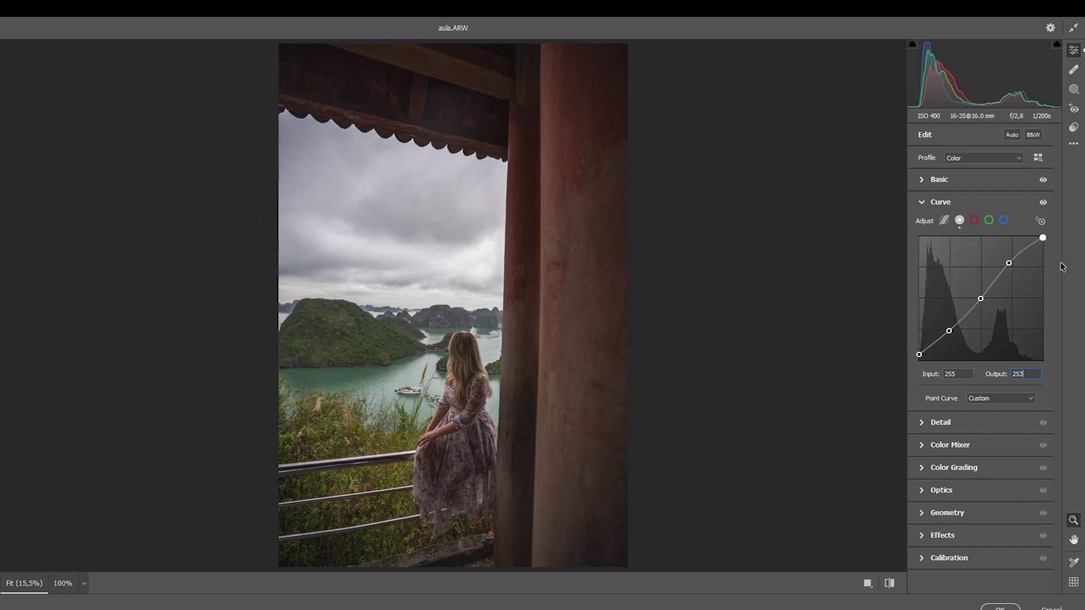
pyautogui.click(974, 221)
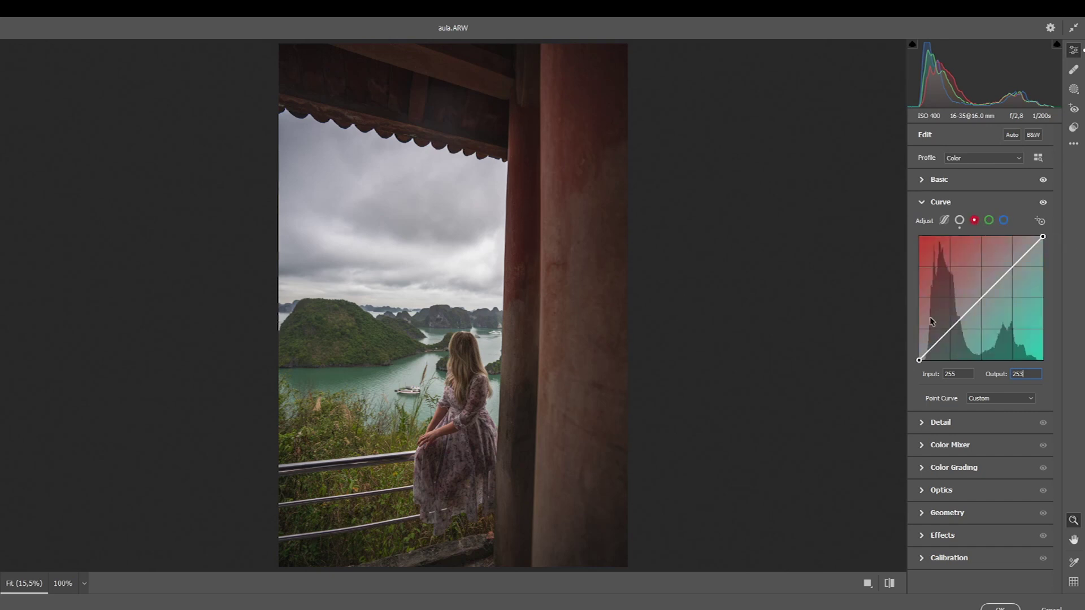
# Raise the red curve's black point and add raised midtone and upper points.
pyautogui.moveTo(920, 360); pyautogui.dragTo(949, 334)
pyautogui.moveTo(997, 285); pyautogui.dragTo(991, 286)
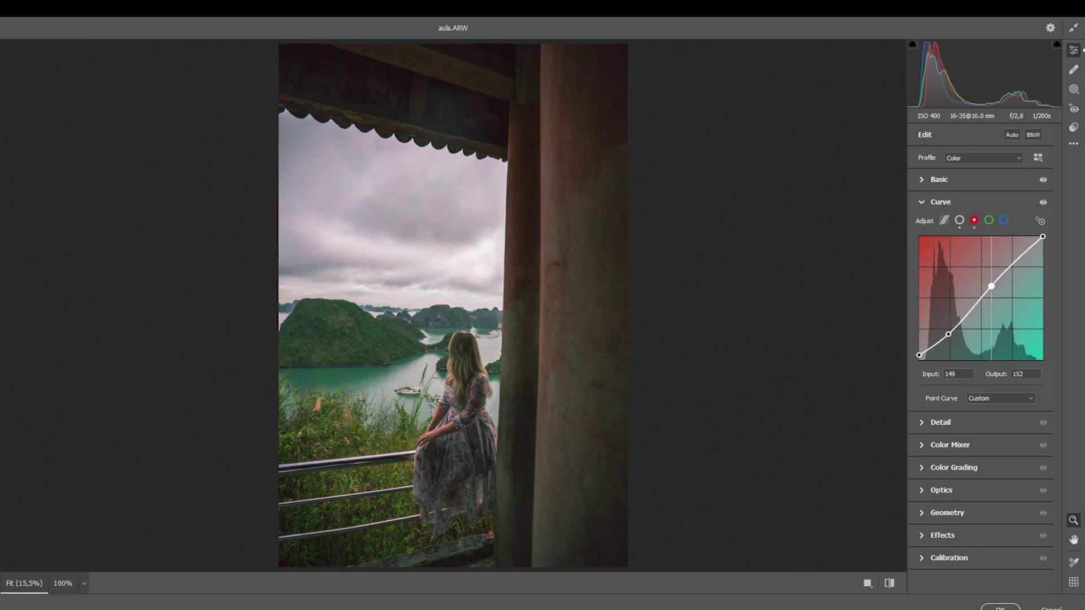
pyautogui.moveTo(1010, 267); pyautogui.dragTo(1010, 264)
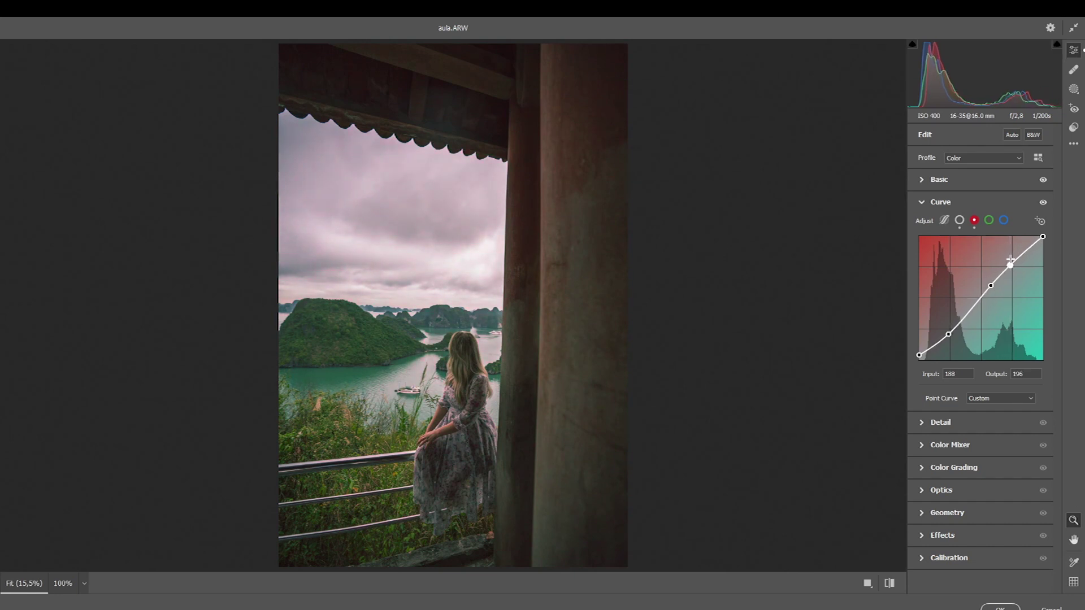
# Shape the blue channel curve with a raised black point and lifted upper point.
pyautogui.click(1003, 219)
pyautogui.moveTo(919, 355); pyautogui.dragTo(919, 352)
pyautogui.click(949, 330)
pyautogui.click(979, 303)
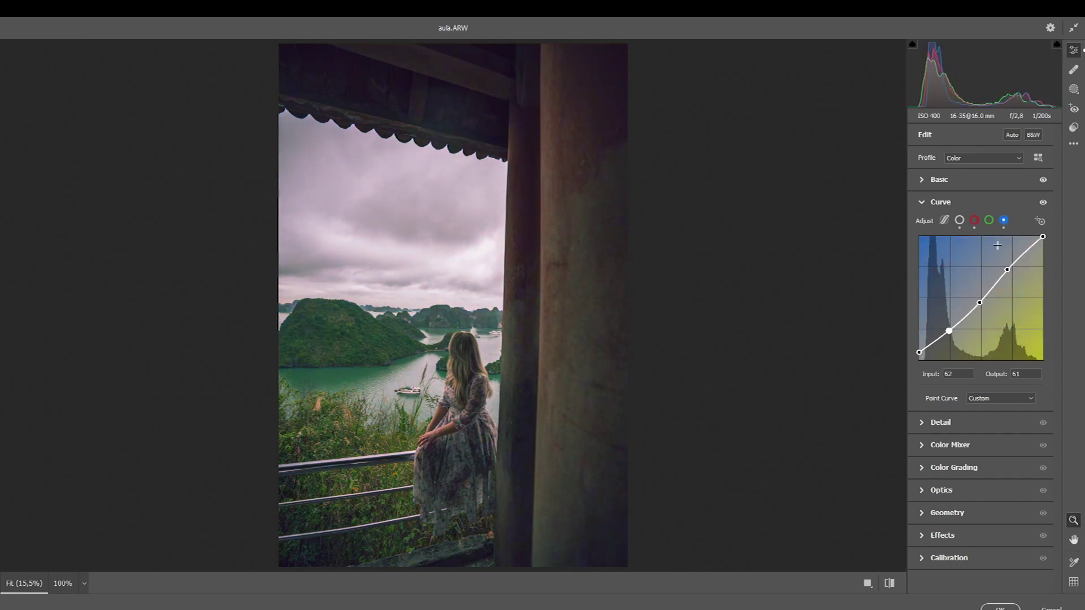
pyautogui.moveTo(1007, 272); pyautogui.dragTo(1009, 267)
# Add and raise points on the green channel curve to neutralise the pink sky.
pyautogui.click(988, 220)
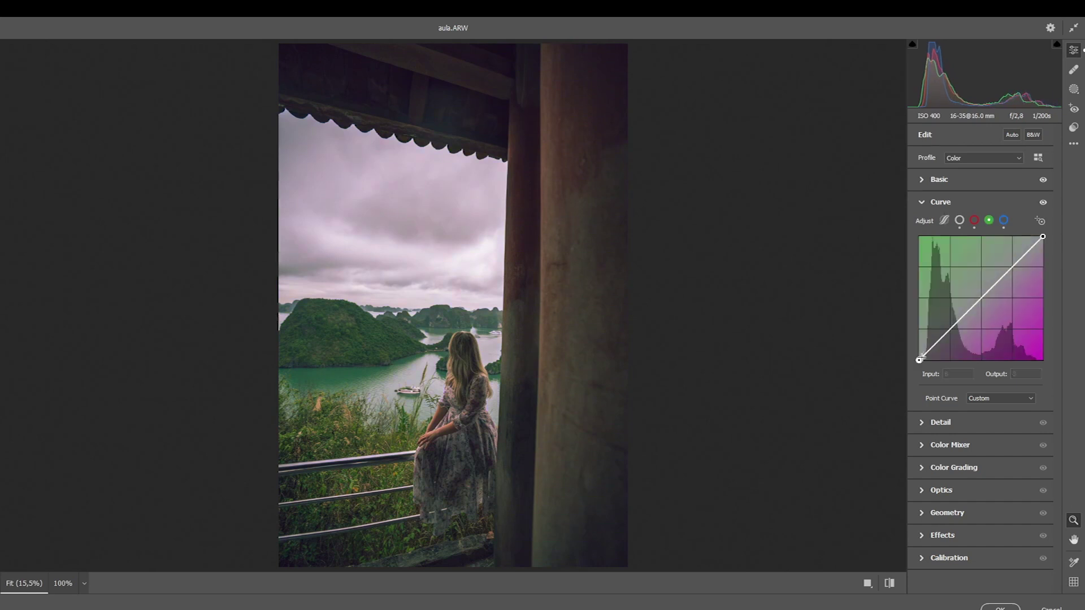
pyautogui.moveTo(949, 327)
pyautogui.mouseDown()
pyautogui.moveTo(919, 354)
pyautogui.moveTo(949, 331)
pyautogui.mouseUp()
pyautogui.click(976, 299)
pyautogui.click(1008, 265)
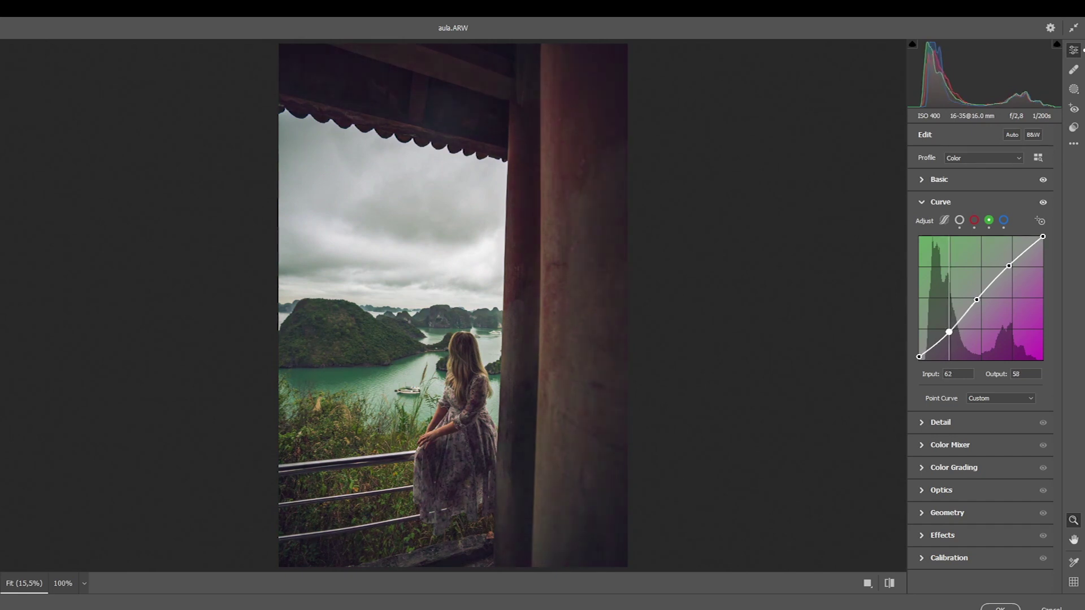
pyautogui.click(921, 203)
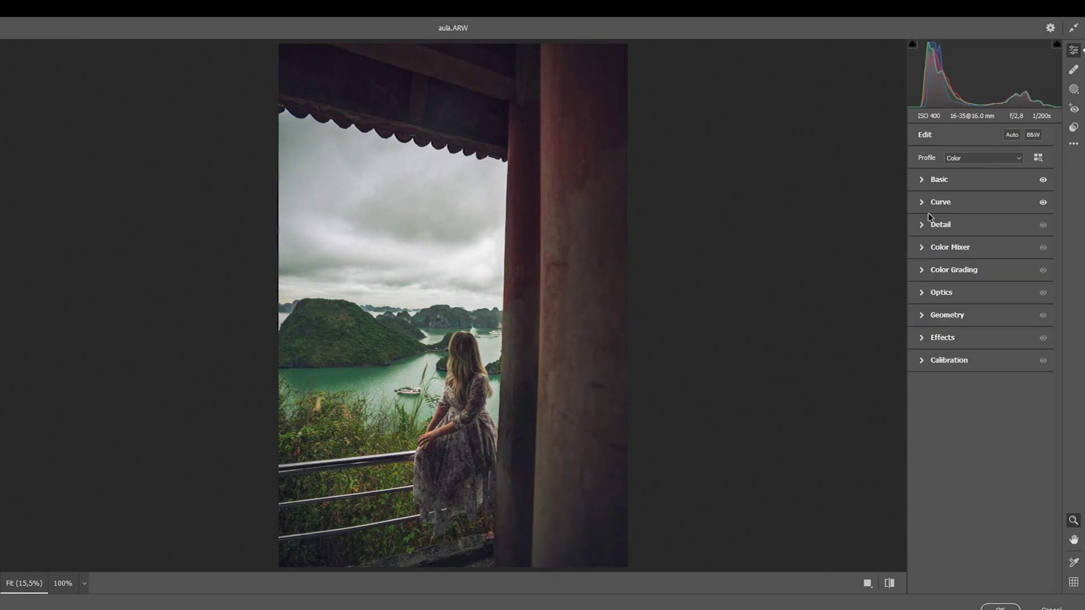
# Shift HSL hues: Reds near 0, Greens/Aquas, Blues -67, Purples/Magentas, Oranges -18.
pyautogui.click(923, 226)
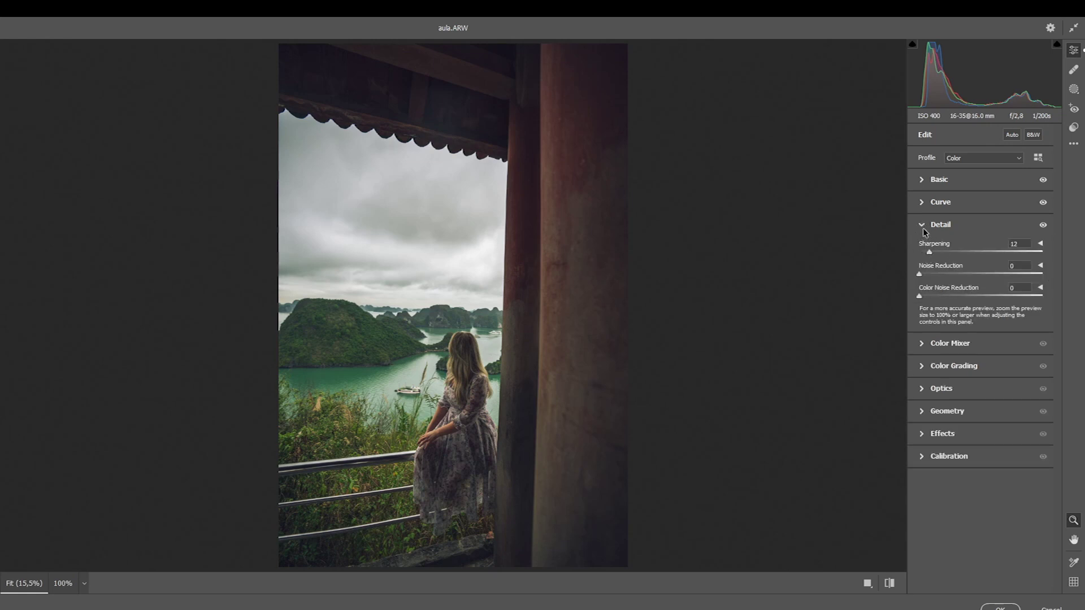
pyautogui.click(921, 229)
pyautogui.click(943, 247)
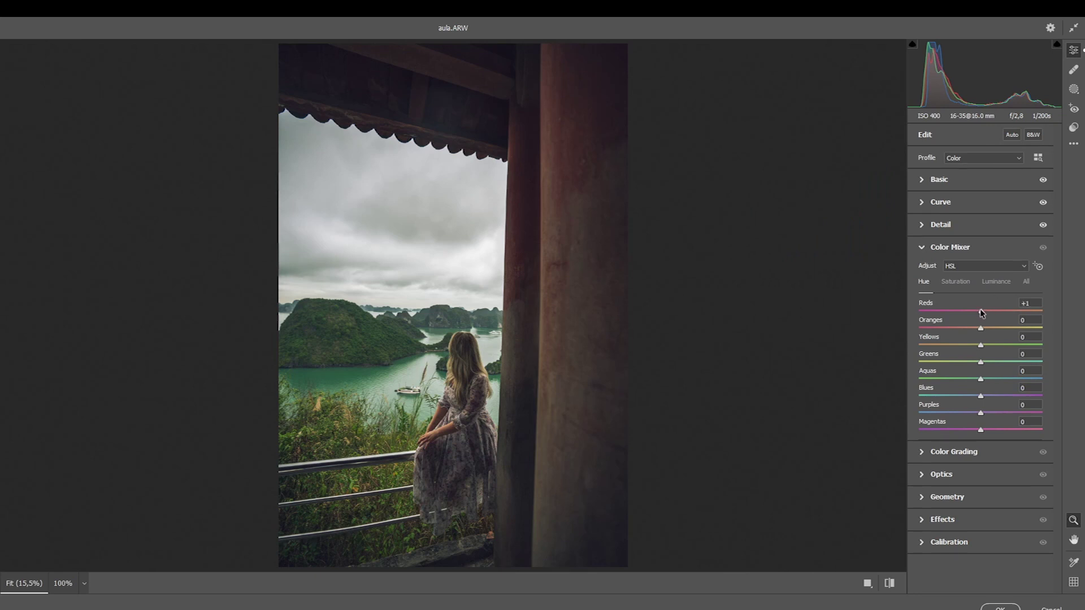
pyautogui.moveTo(1009, 310); pyautogui.dragTo(981, 310)
pyautogui.moveTo(960, 362)
pyautogui.mouseDown()
pyautogui.moveTo(948, 362)
pyautogui.moveTo(1009, 378)
pyautogui.mouseUp()
pyautogui.moveTo(980, 396)
pyautogui.mouseDown()
pyautogui.moveTo(939, 396)
pyautogui.moveTo(959, 430)
pyautogui.mouseUp()
pyautogui.moveTo(980, 329); pyautogui.dragTo(982, 329)
pyautogui.moveTo(963, 327)
pyautogui.mouseDown()
pyautogui.moveTo(1000, 311)
pyautogui.moveTo(968, 311)
pyautogui.mouseUp()
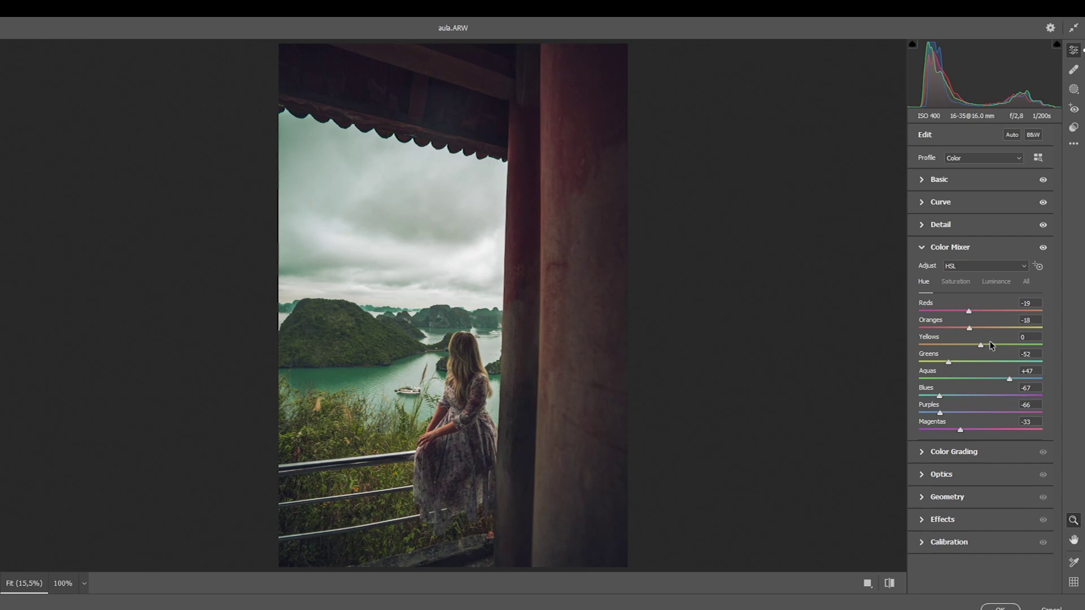
# Boost Yellows saturation and raise luminance to Oranges +44 and Yellows +49.
pyautogui.click(956, 281)
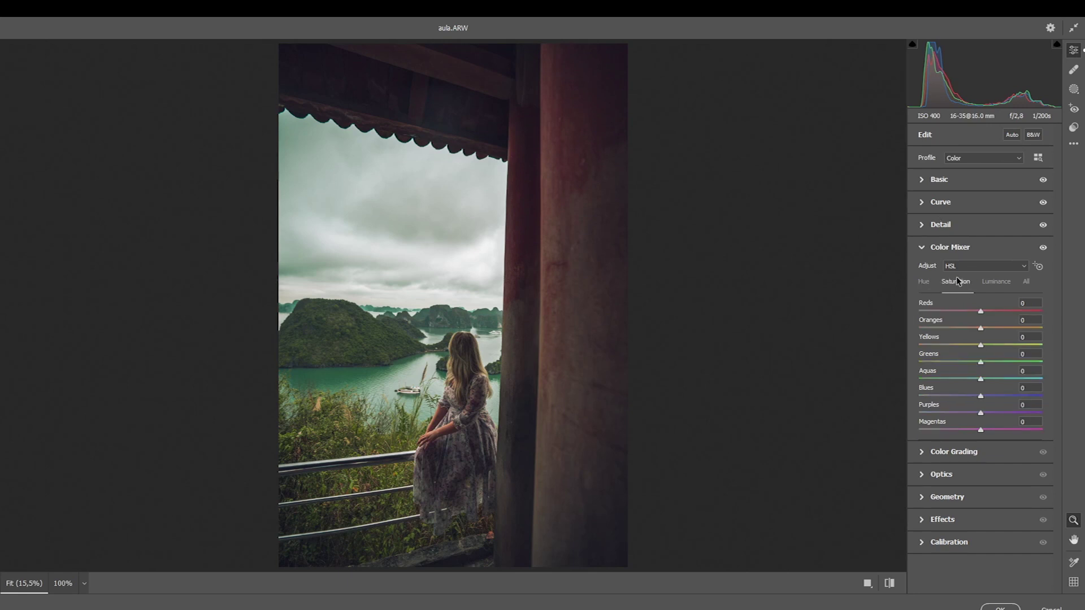
pyautogui.moveTo(981, 345)
pyautogui.mouseDown()
pyautogui.moveTo(1004, 345)
pyautogui.moveTo(992, 346)
pyautogui.mouseUp()
pyautogui.click(996, 281)
pyautogui.moveTo(981, 327)
pyautogui.mouseDown()
pyautogui.moveTo(933, 324)
pyautogui.moveTo(1000, 324)
pyautogui.mouseUp()
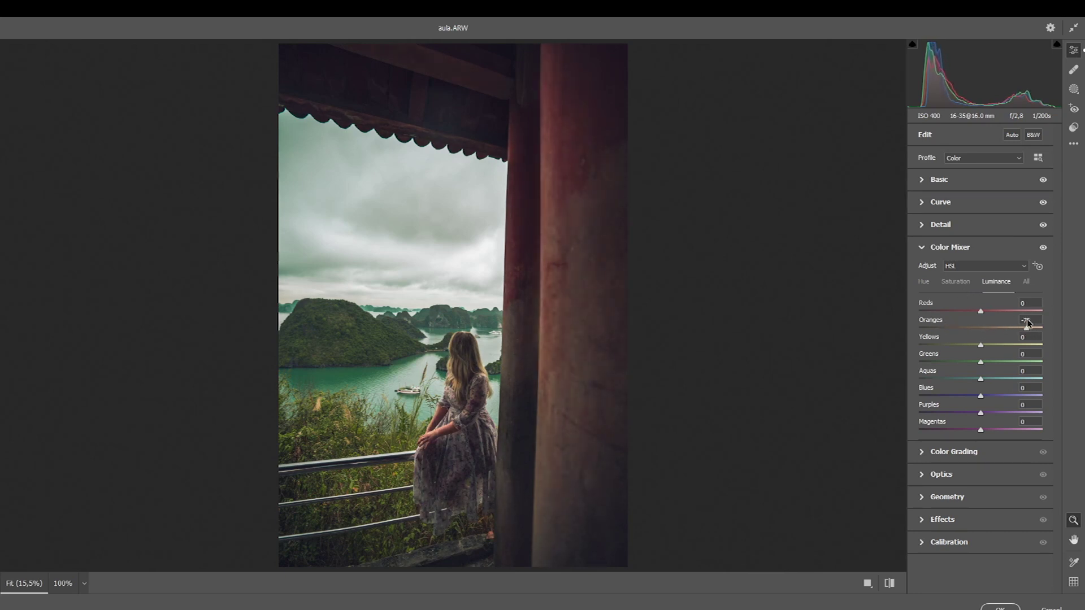
pyautogui.moveTo(981, 345); pyautogui.dragTo(1010, 346)
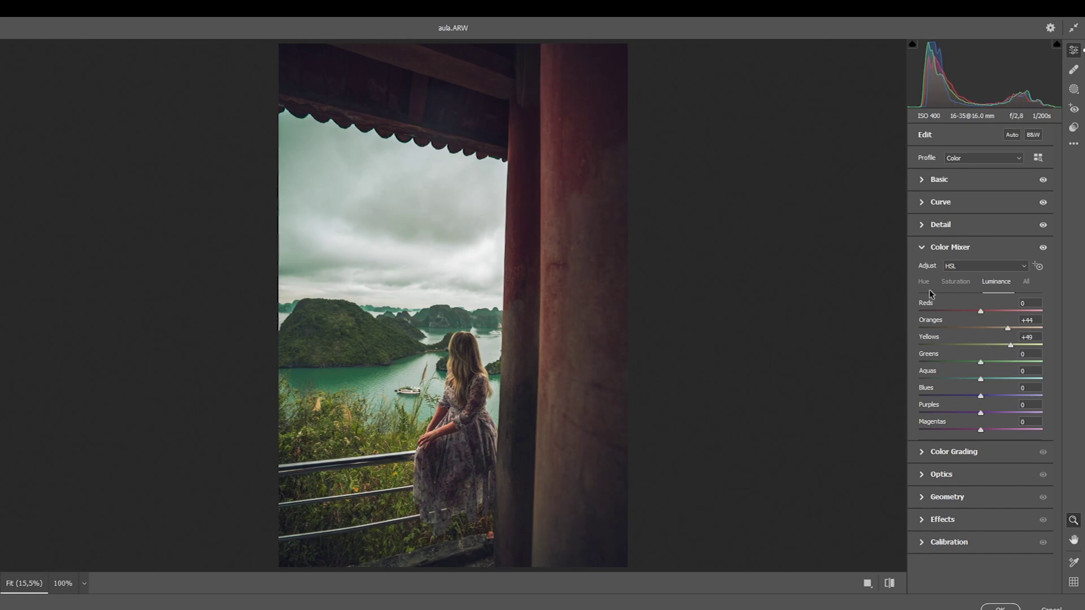
pyautogui.click(924, 248)
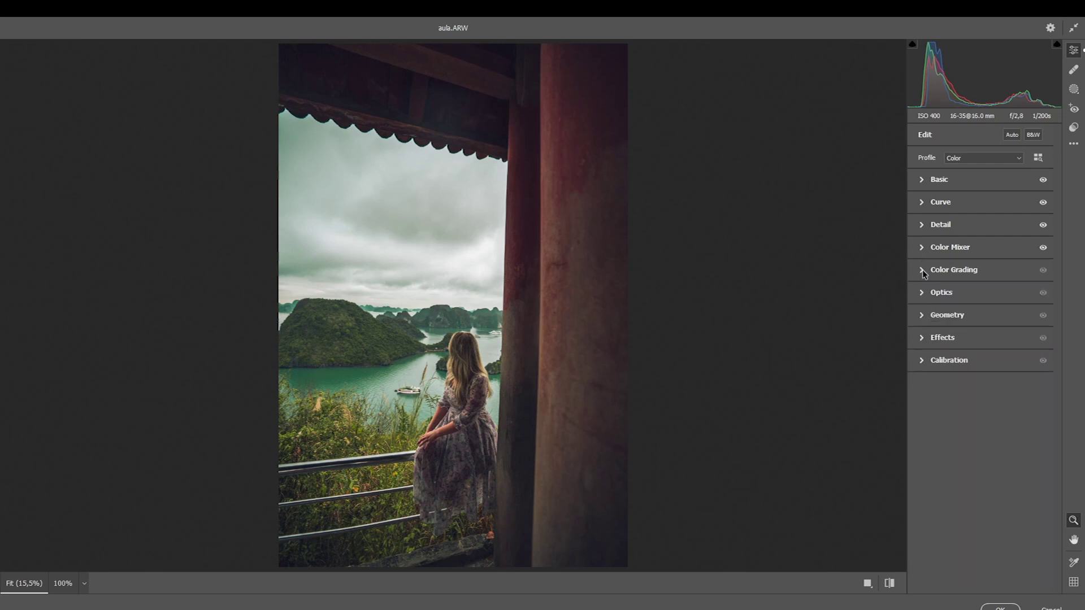
# Set the Optics lens vignette to a subtle -5.
pyautogui.click(921, 270)
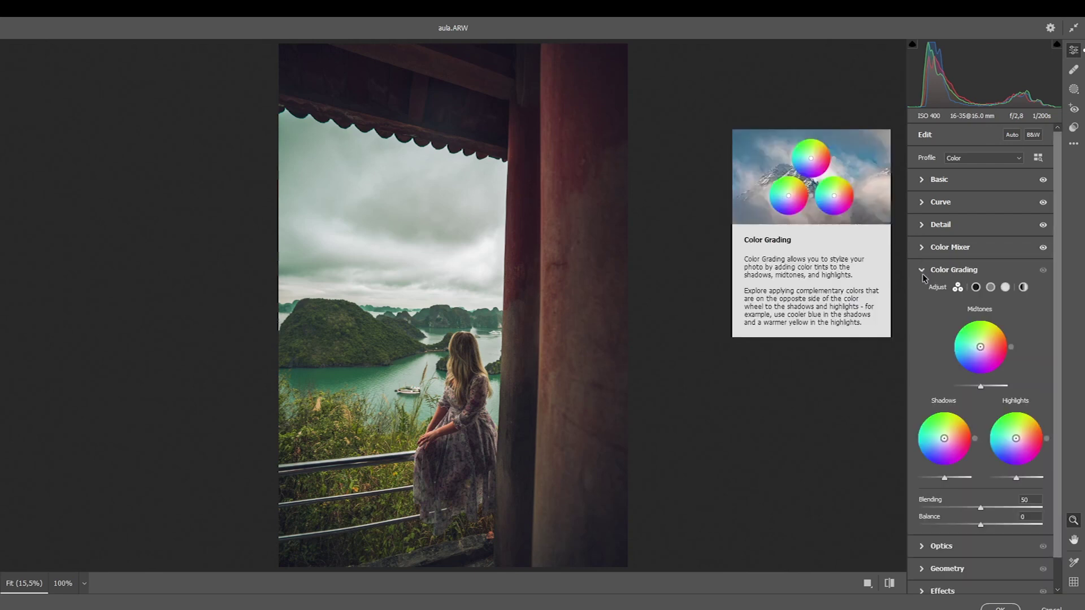
pyautogui.click(921, 271)
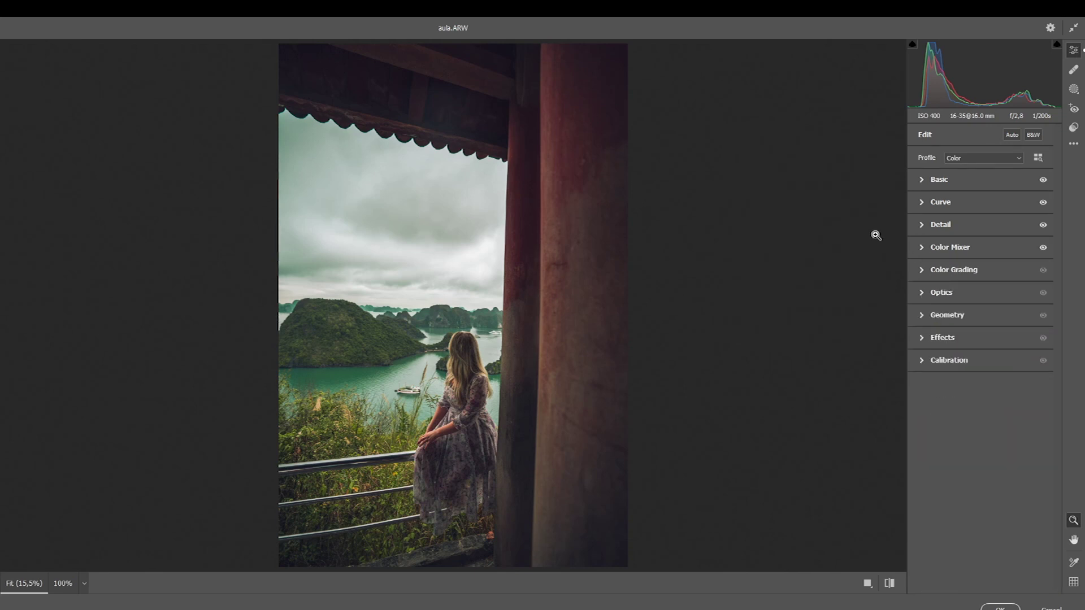
pyautogui.click(921, 292)
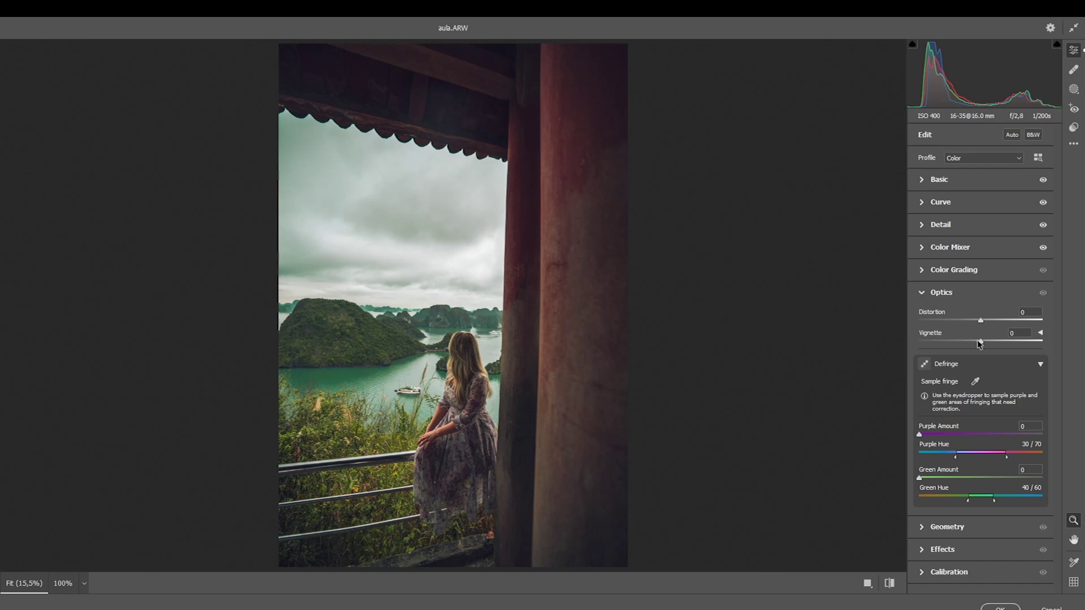
pyautogui.moveTo(976, 343); pyautogui.dragTo(972, 343)
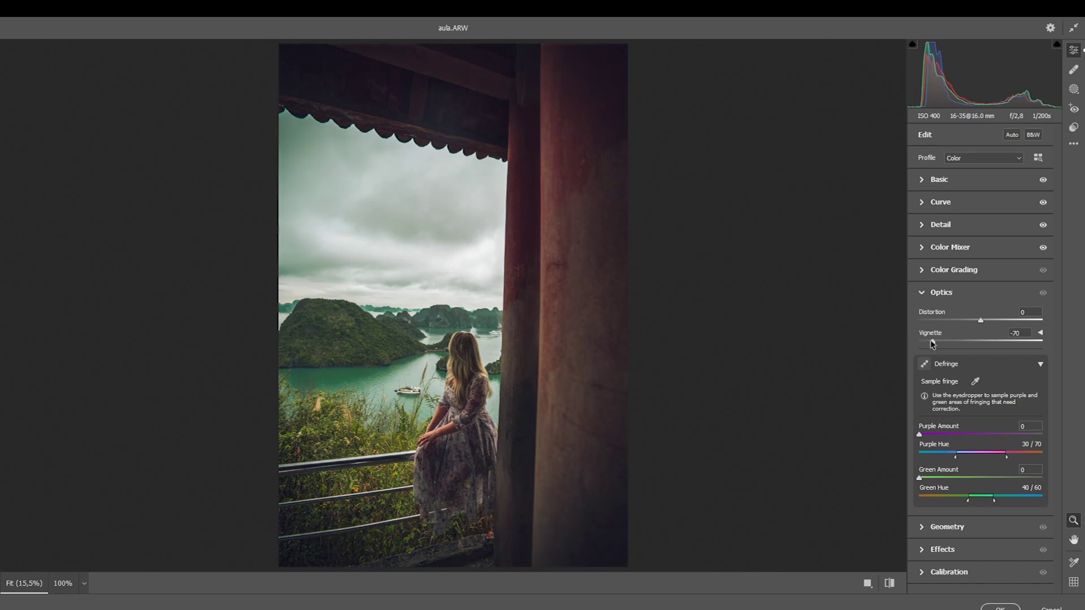
pyautogui.moveTo(971, 343); pyautogui.dragTo(978, 343)
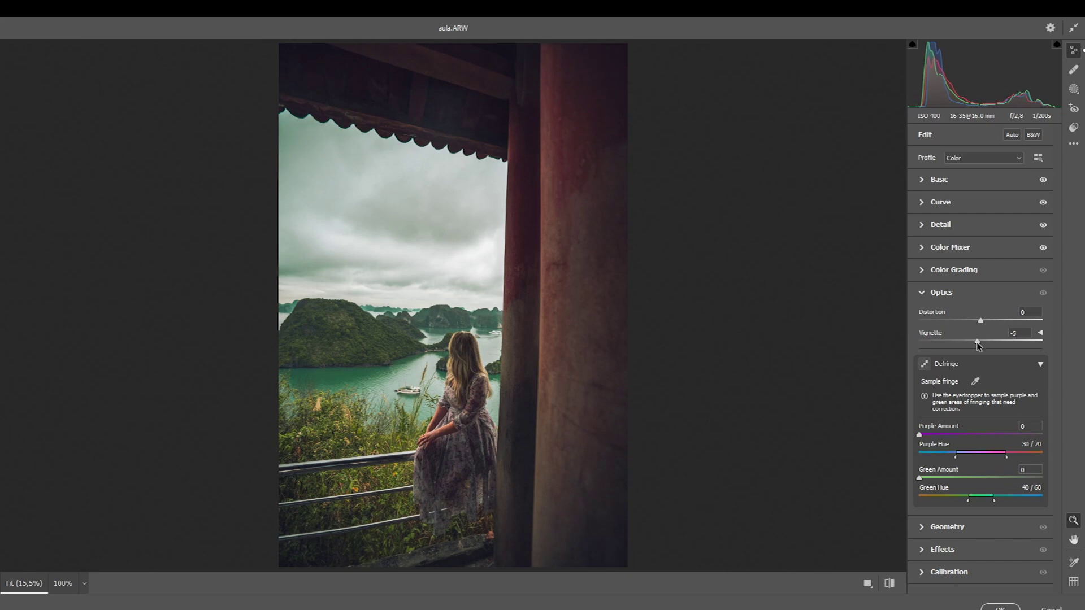
pyautogui.click(921, 295)
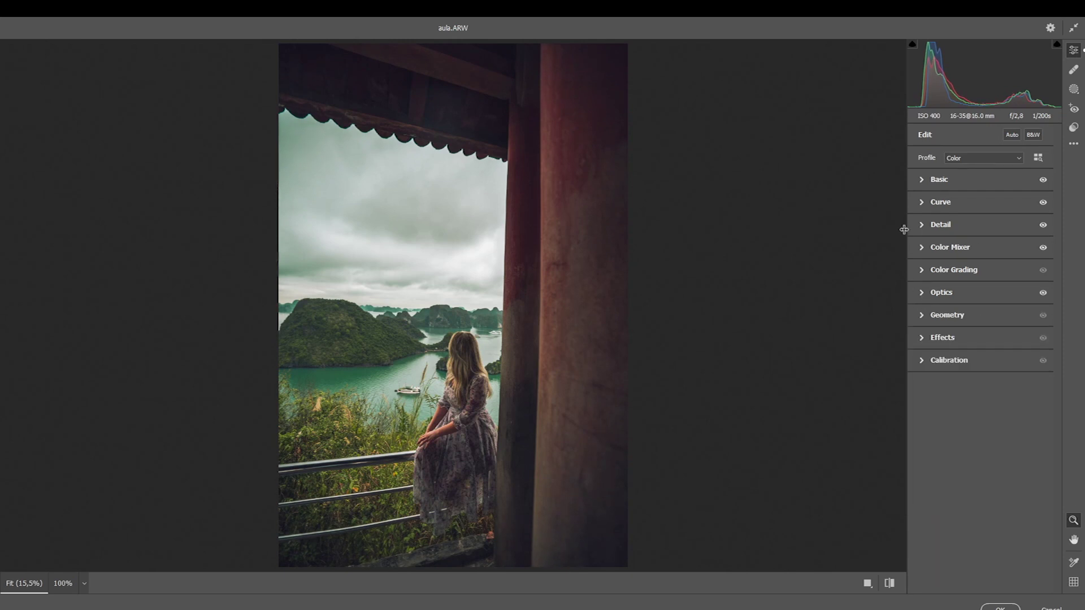
# Darken the photo's edges with Effects vignetting of -14.
pyautogui.click(921, 318)
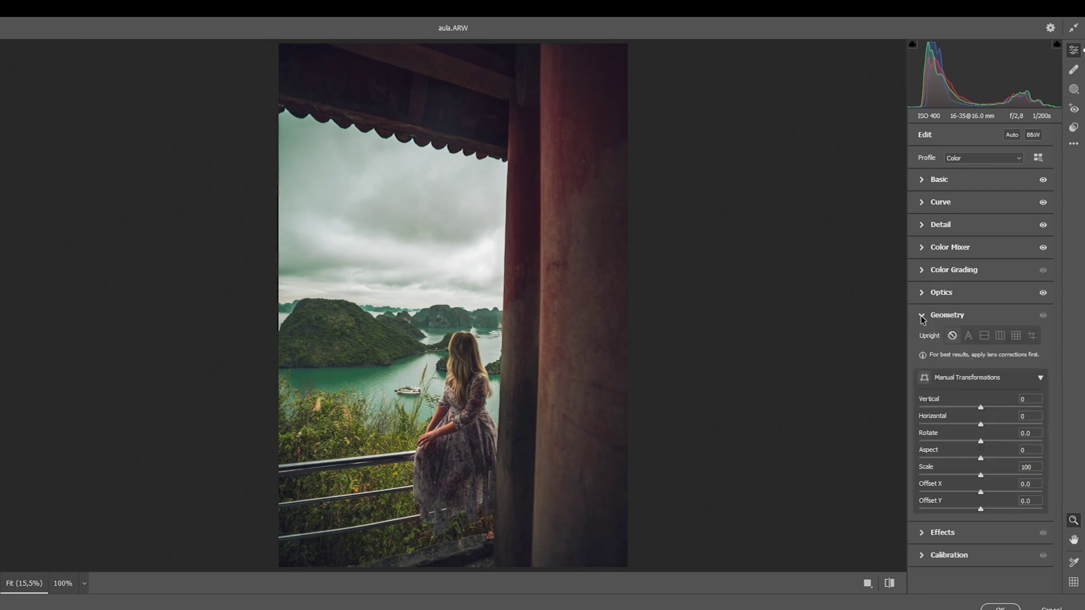
pyautogui.click(921, 317)
pyautogui.click(924, 341)
pyautogui.moveTo(978, 387); pyautogui.dragTo(961, 385)
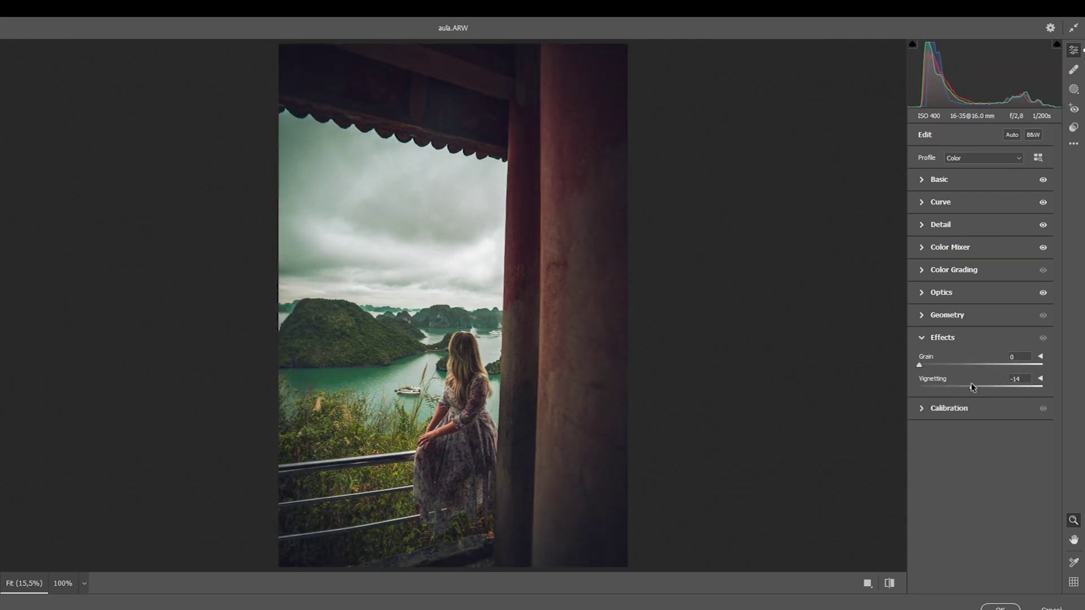
pyautogui.click(922, 338)
# Set calibration primaries: Red hue -7/sat +17, Green +28/+17, Blue -7/+16.
pyautogui.click(921, 360)
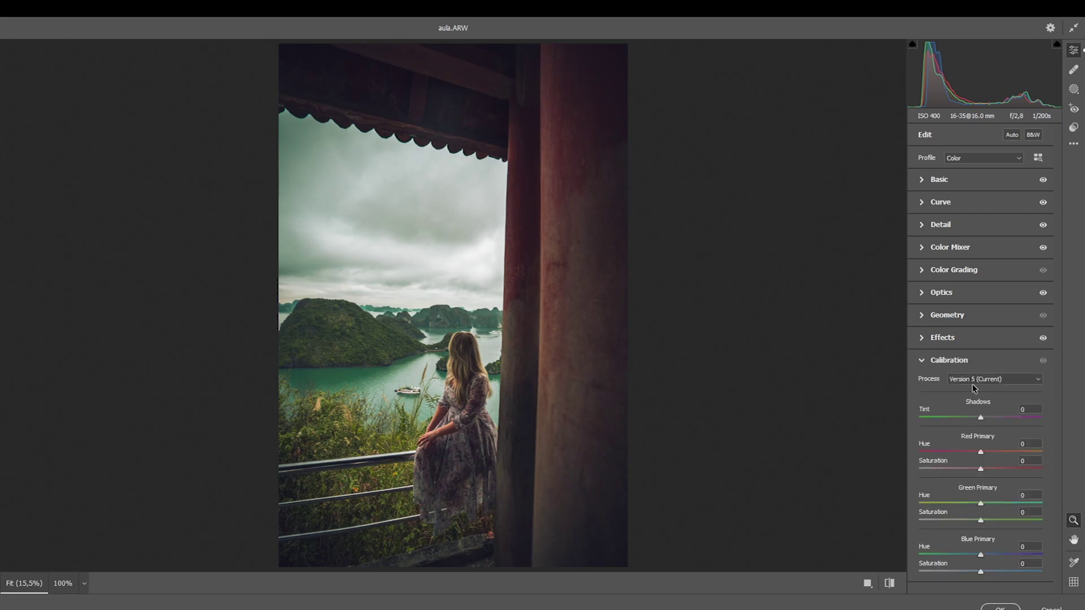
pyautogui.moveTo(980, 453); pyautogui.dragTo(973, 455)
pyautogui.moveTo(982, 453); pyautogui.dragTo(990, 470)
pyautogui.moveTo(981, 504)
pyautogui.mouseDown()
pyautogui.moveTo(962, 504)
pyautogui.moveTo(999, 504)
pyautogui.moveTo(983, 556)
pyautogui.moveTo(972, 555)
pyautogui.moveTo(989, 572)
pyautogui.mouseUp()
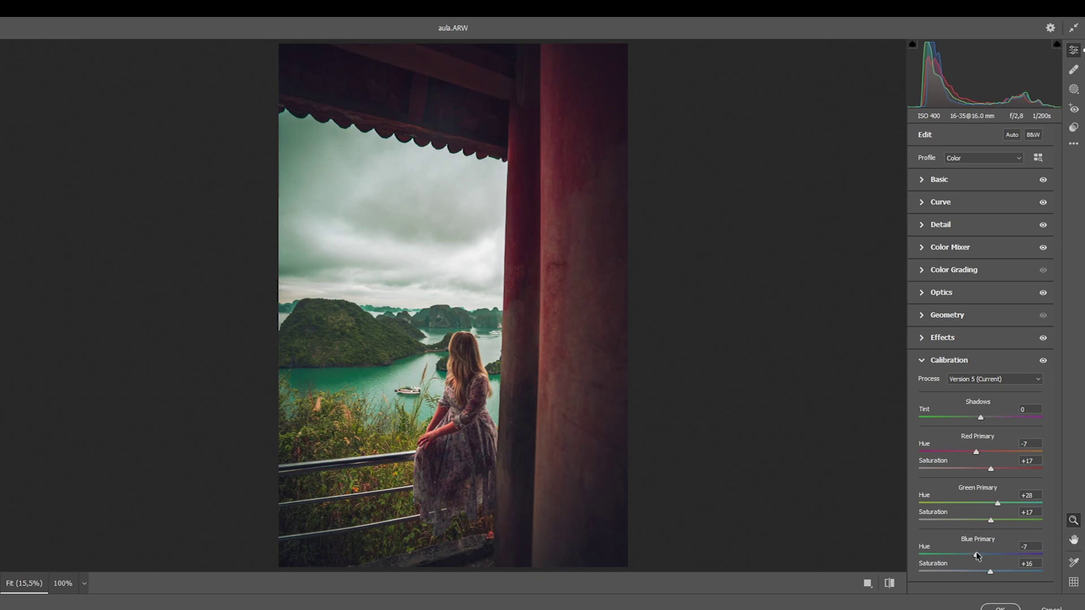
pyautogui.click(922, 360)
pyautogui.click(922, 180)
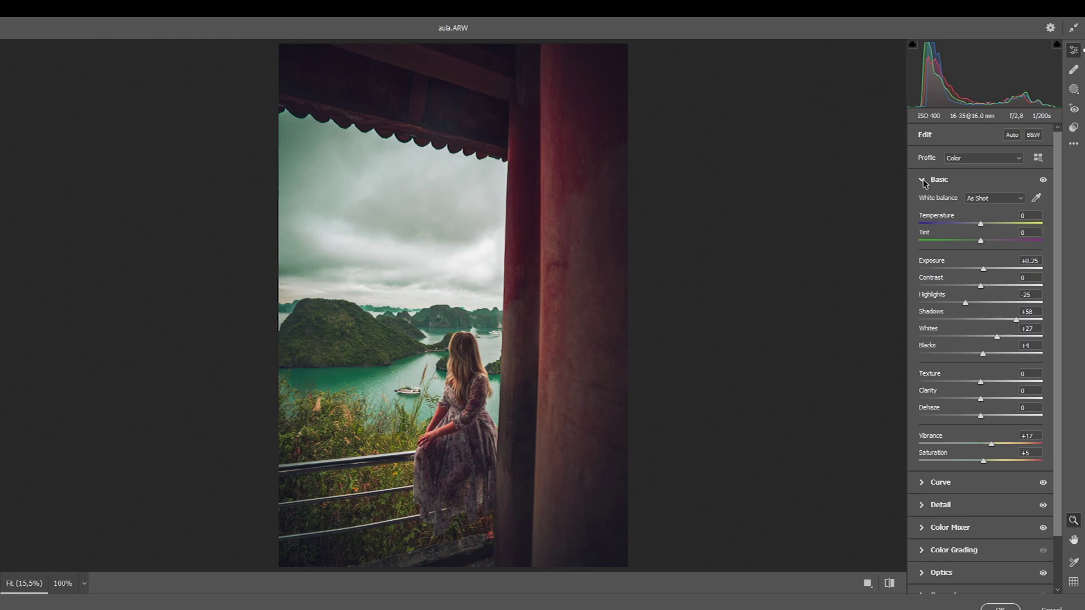
# Lower Vibrance to +6 and commit the Camera Raw grade to Photoshop.
pyautogui.moveTo(991, 444)
pyautogui.mouseDown()
pyautogui.moveTo(979, 461)
pyautogui.moveTo(981, 444)
pyautogui.mouseUp()
pyautogui.click(1000, 608)
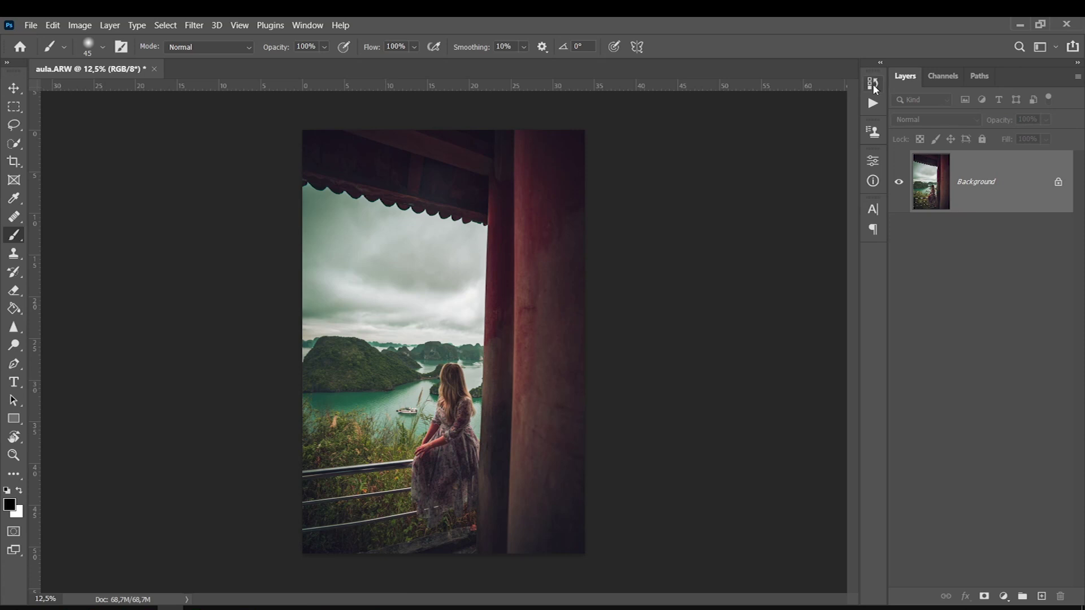
# Undo the grade, duplicate the Background as Layer 1, and reapply Camera Raw there.
pyautogui.hotkey('ctrl', 'z')
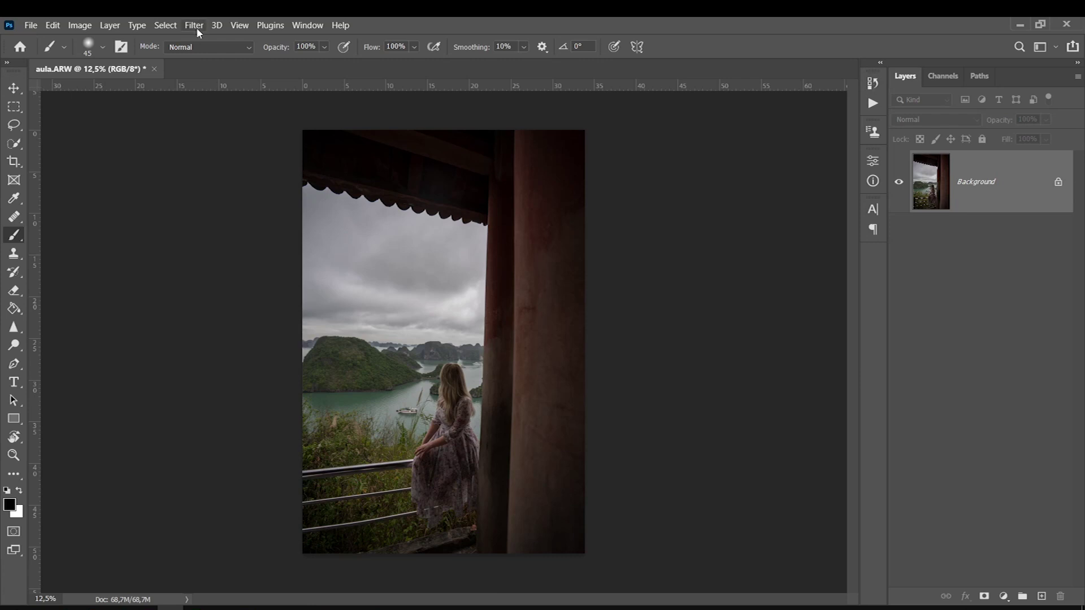
pyautogui.hotkey('ctrl', 'j')
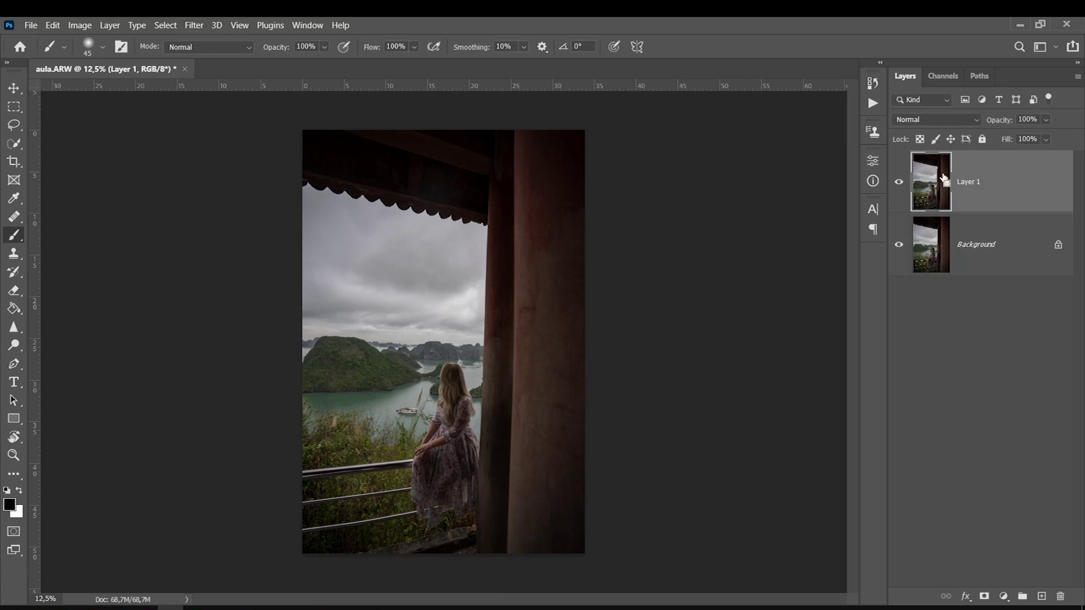
pyautogui.click(194, 25)
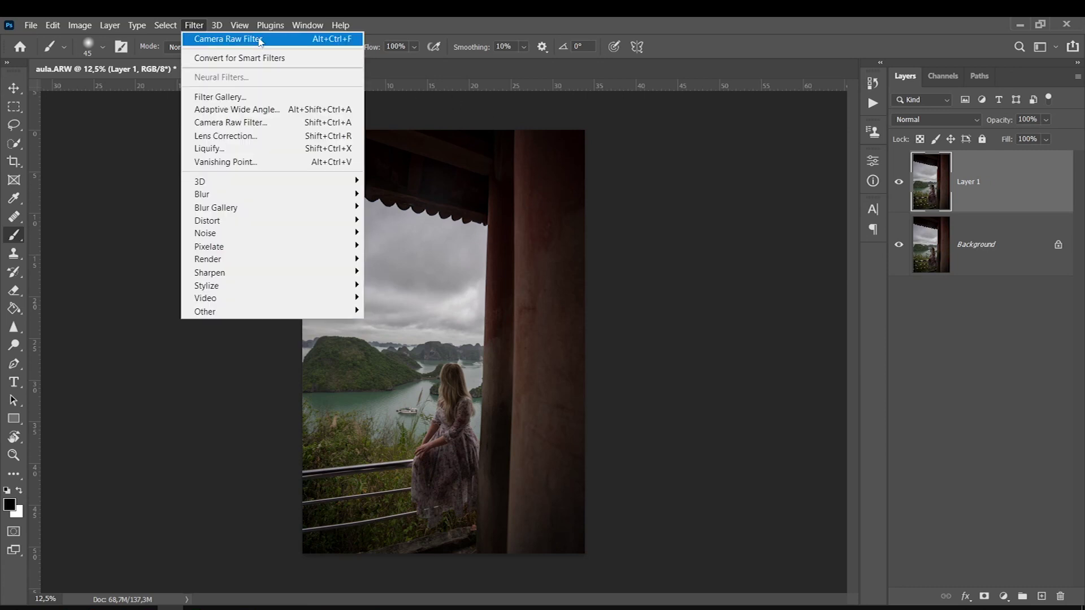
pyautogui.click(259, 42)
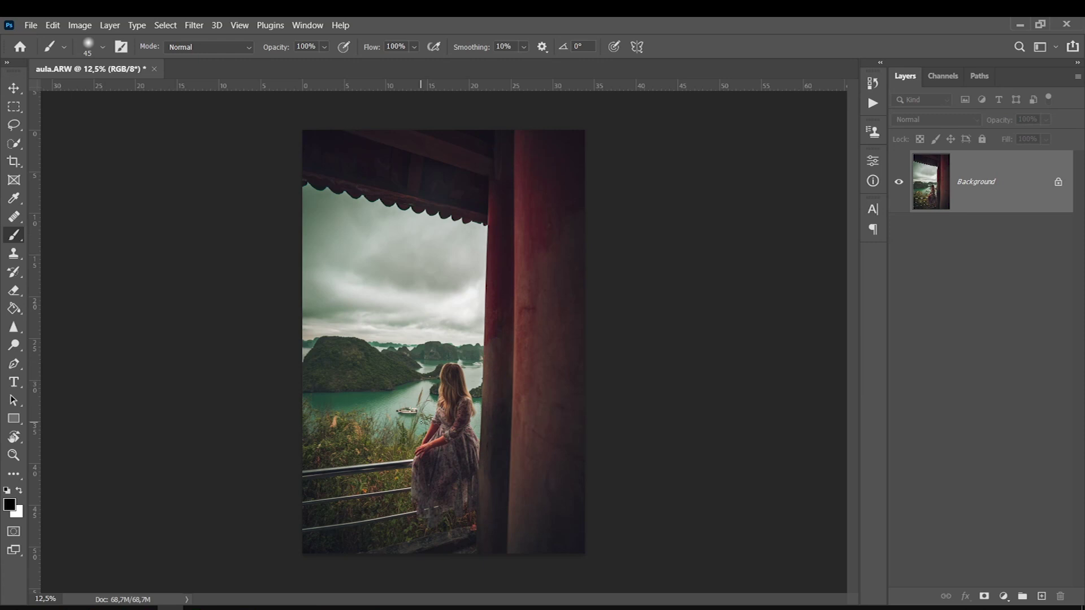
# Compare graded Layer 1 against the original Background by toggling its visibility.
pyautogui.hotkey('ctrl', 'a')
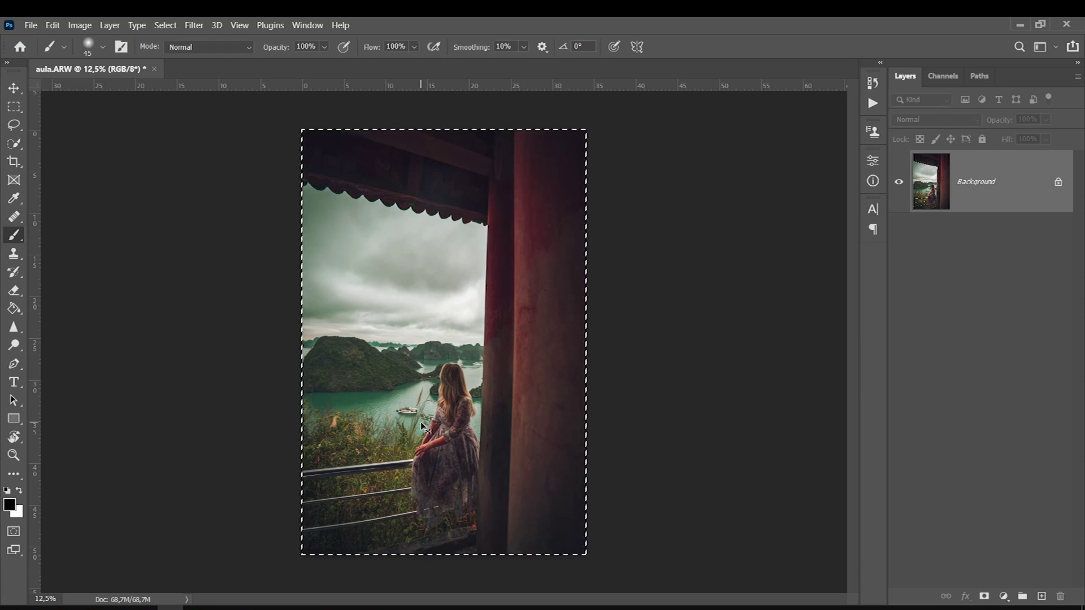
pyautogui.hotkey('ctrl', 'd')
pyautogui.hotkey('ctrl', 'z')
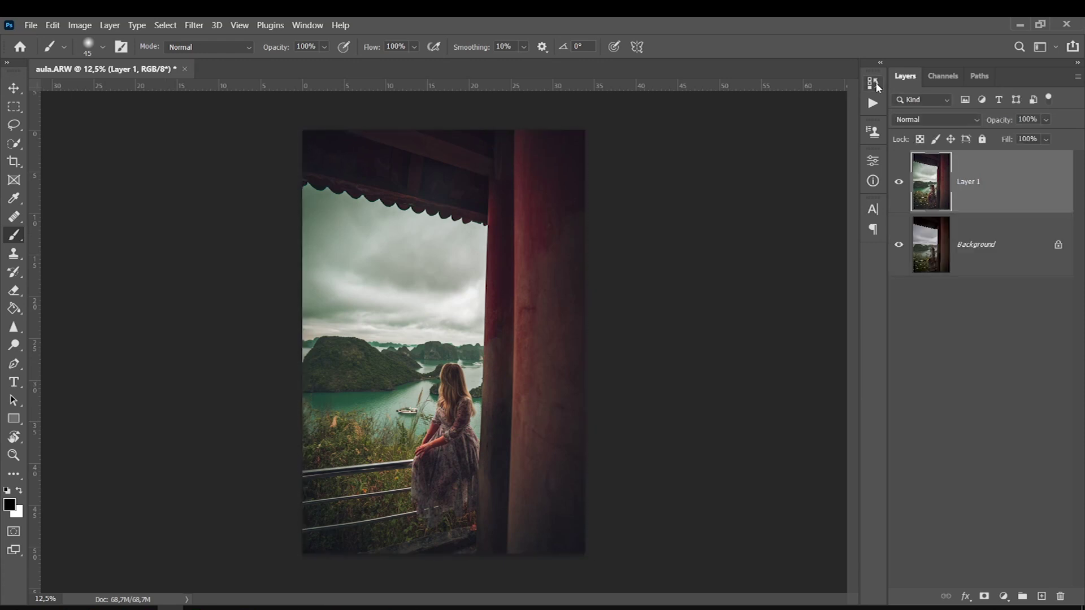
pyautogui.hotkey('ctrl', 'z')
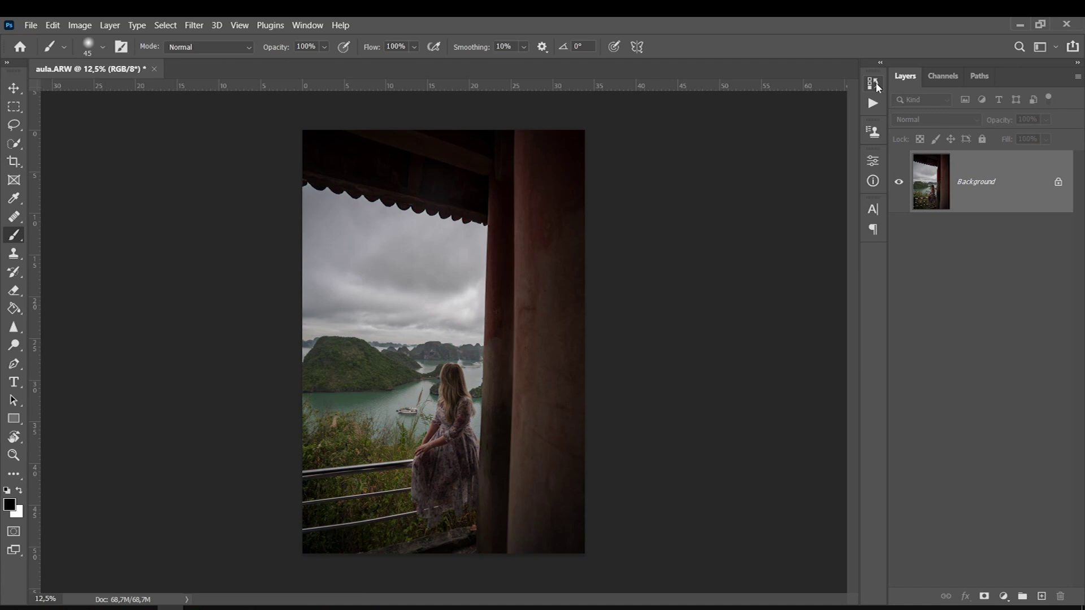
pyautogui.hotkey('ctrl', 'shift', 'z')
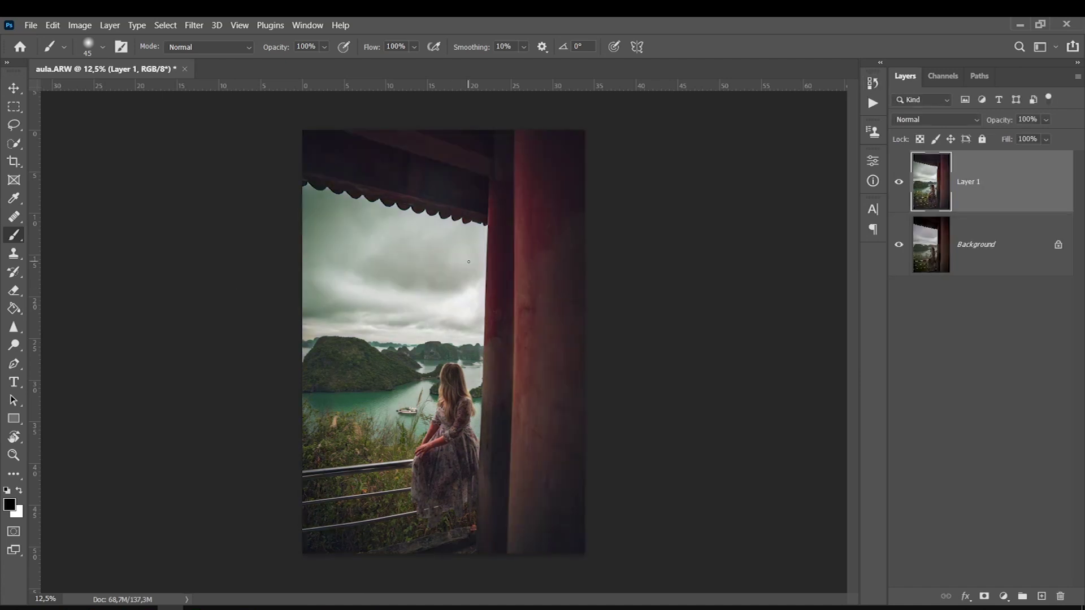
pyautogui.click(899, 182)
pyautogui.click(899, 182)
pyautogui.hotkey('ctrl', '+')
# Compare Layer 1 with the original and preview Luminosity blending before returning to Normal.
pyautogui.click(899, 187)
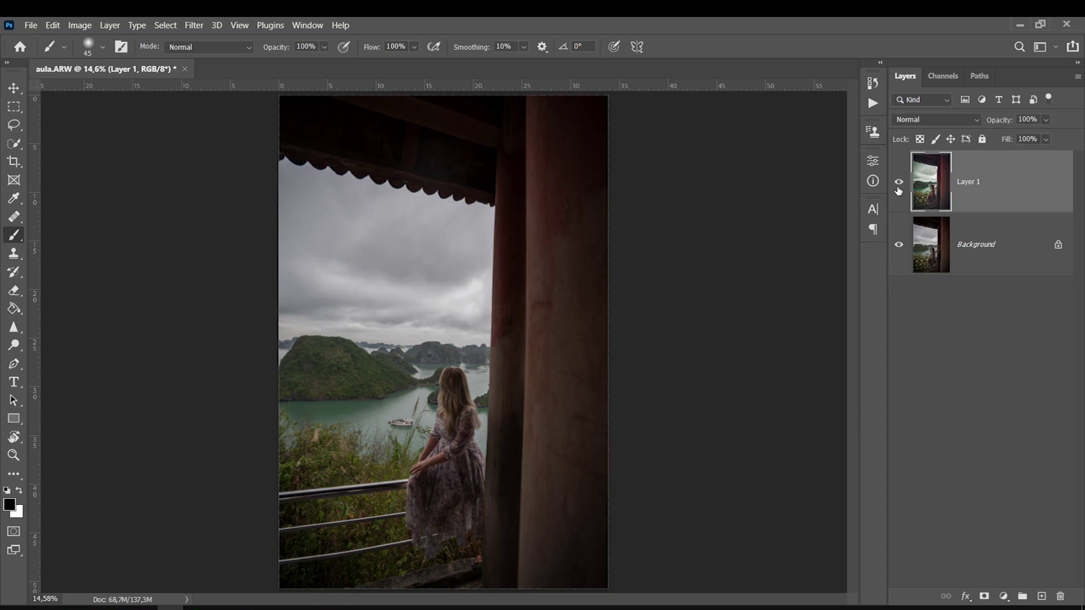
pyautogui.click(898, 186)
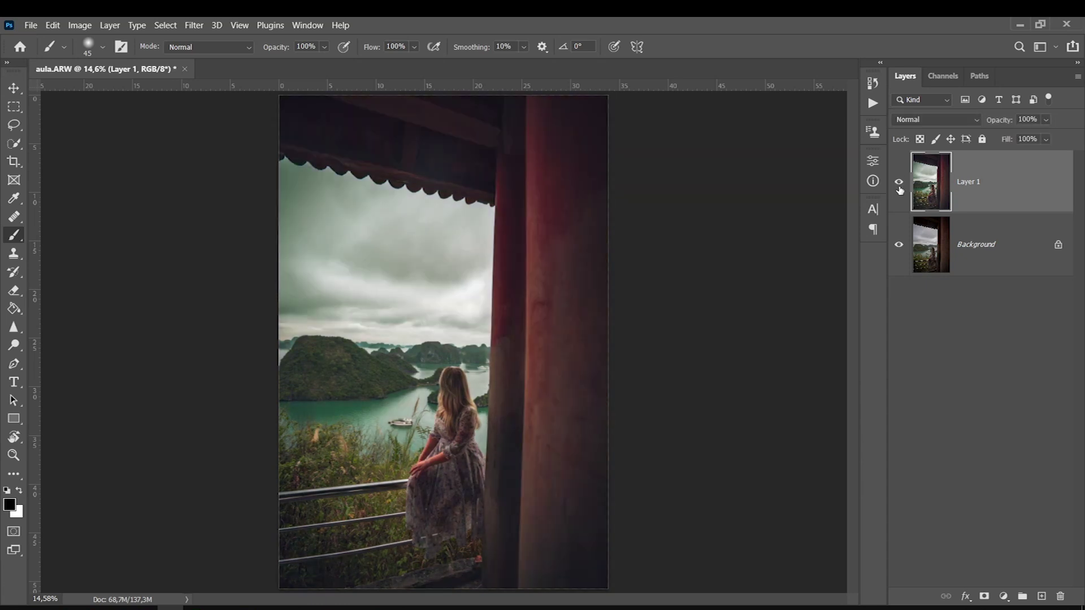
pyautogui.click(898, 186)
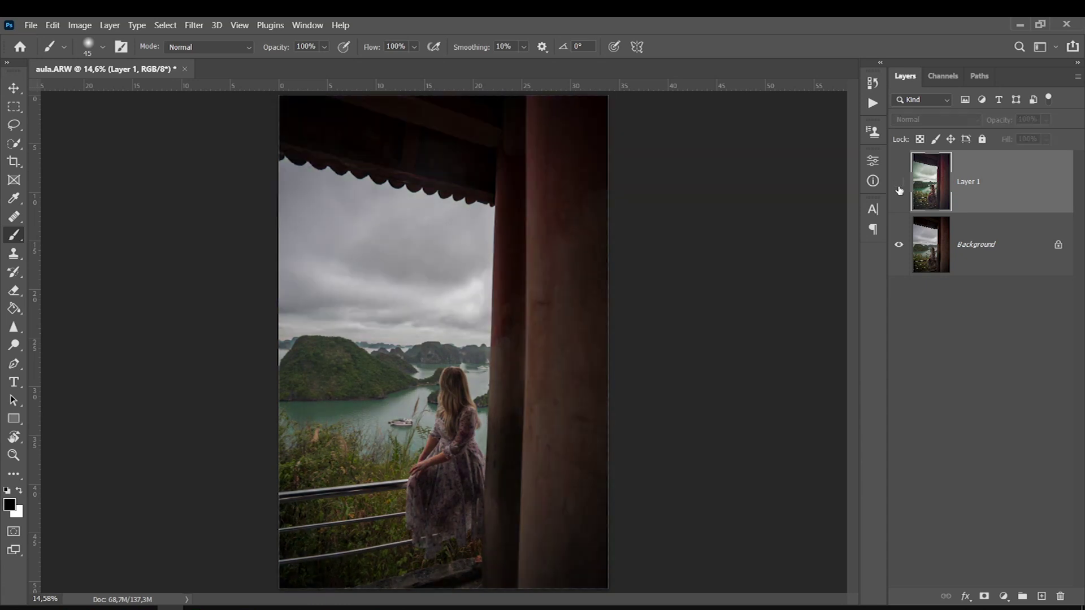
pyautogui.click(898, 186)
pyautogui.click(898, 186)
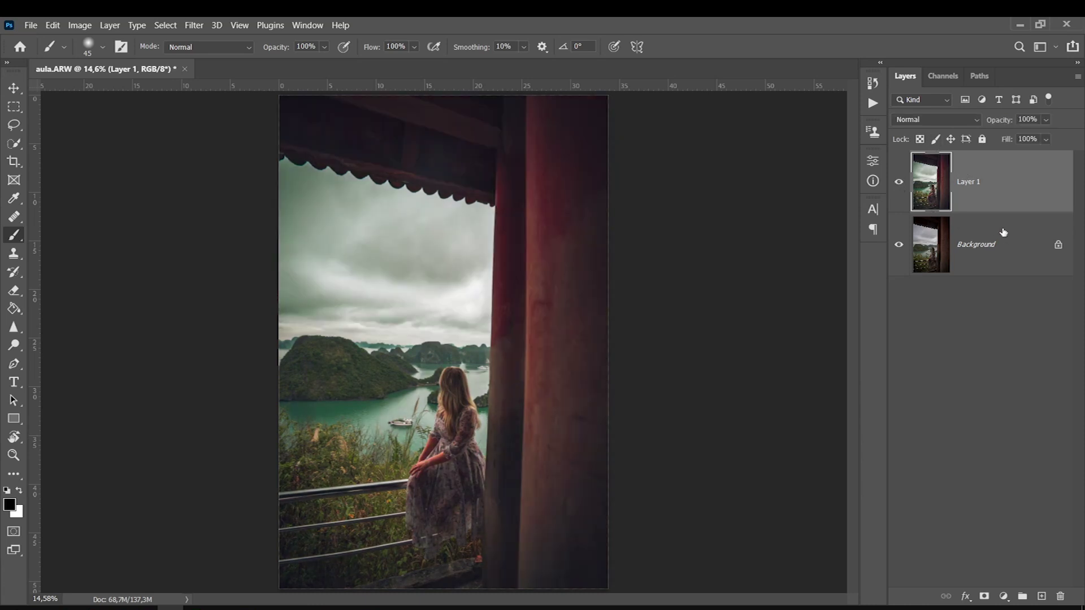
pyautogui.click(928, 120)
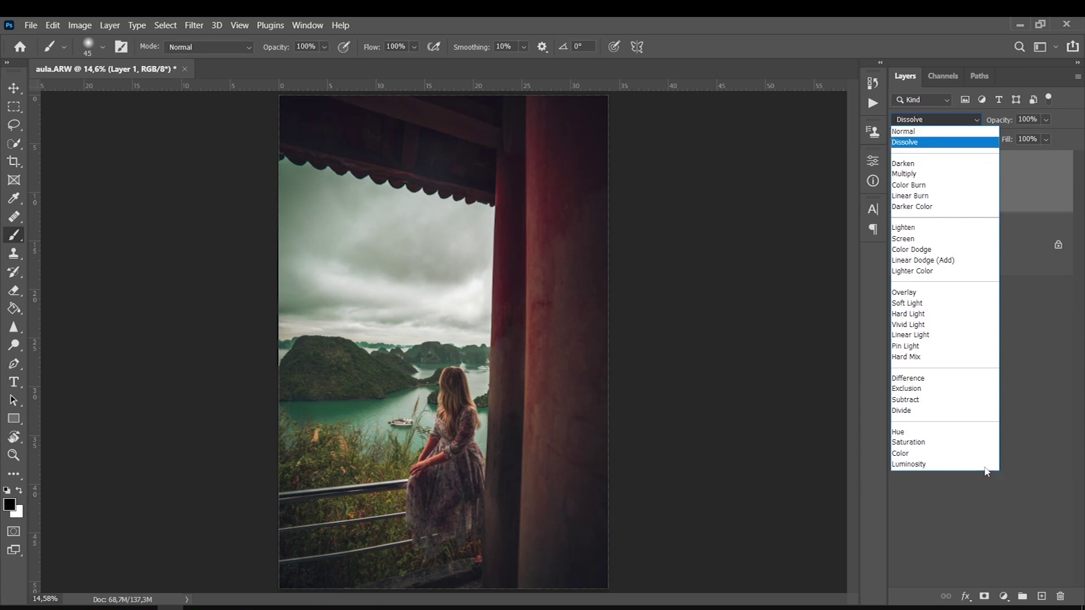
pyautogui.click(975, 464)
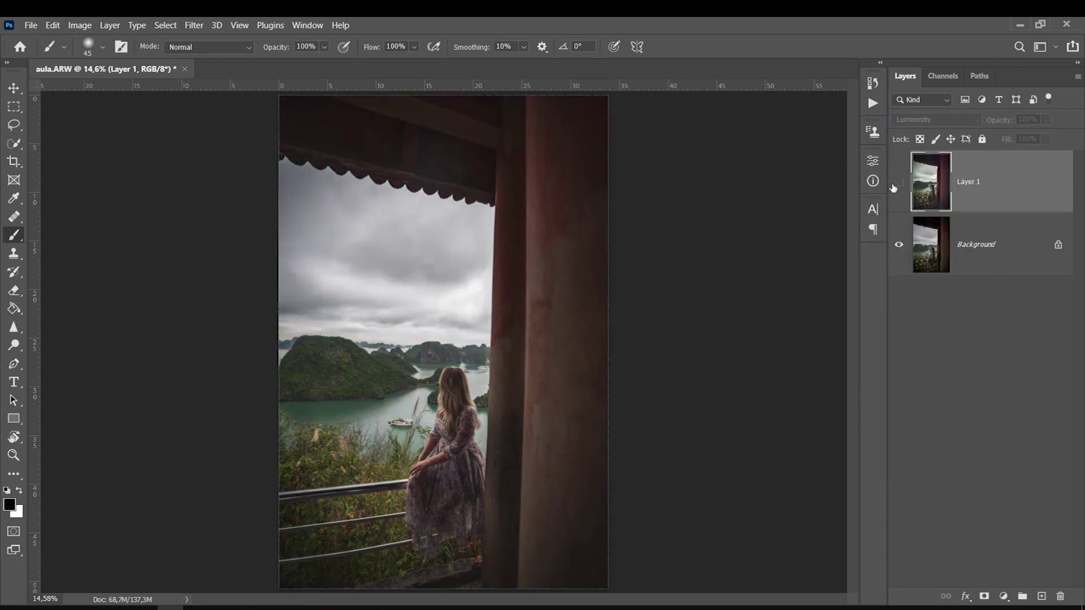
pyautogui.click(894, 185)
pyautogui.click(895, 184)
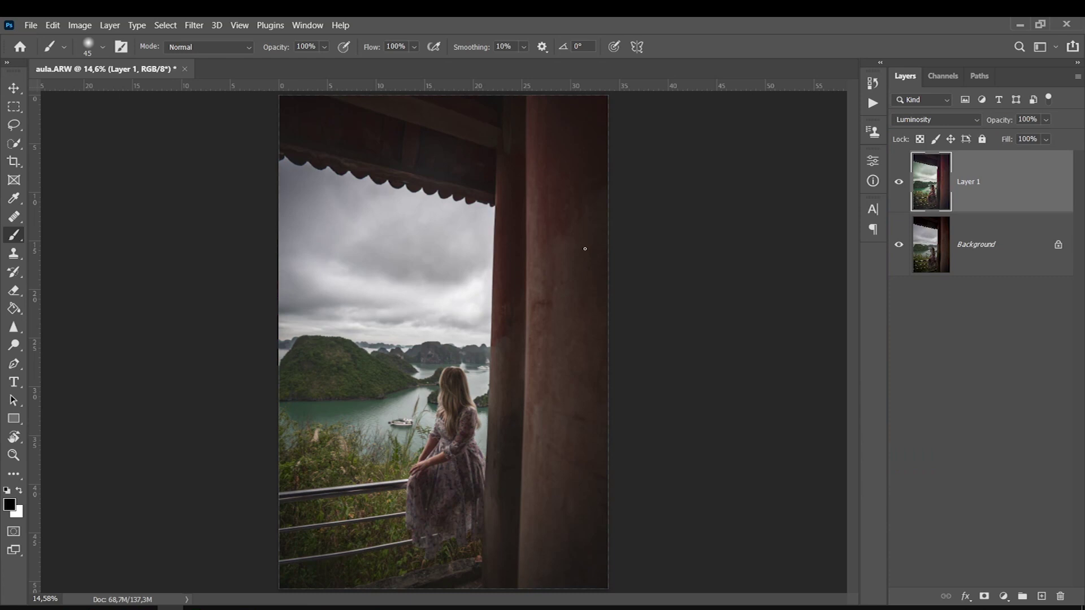
pyautogui.click(937, 120)
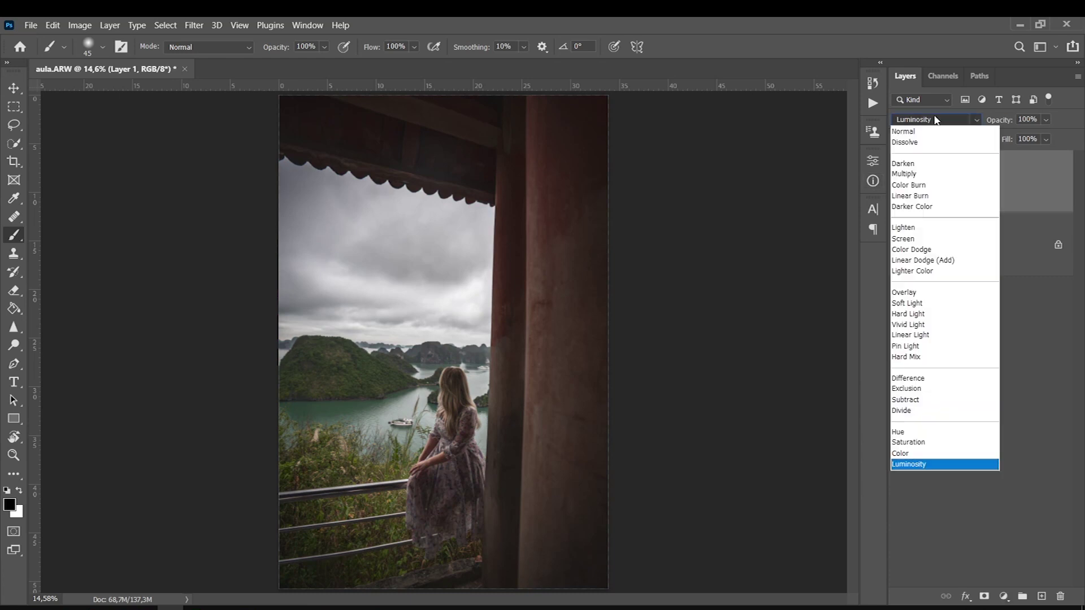
pyautogui.click(910, 120)
# Preview Color blending on Layer 1 and other blend modes, then keep it in Normal.
pyautogui.click(903, 186)
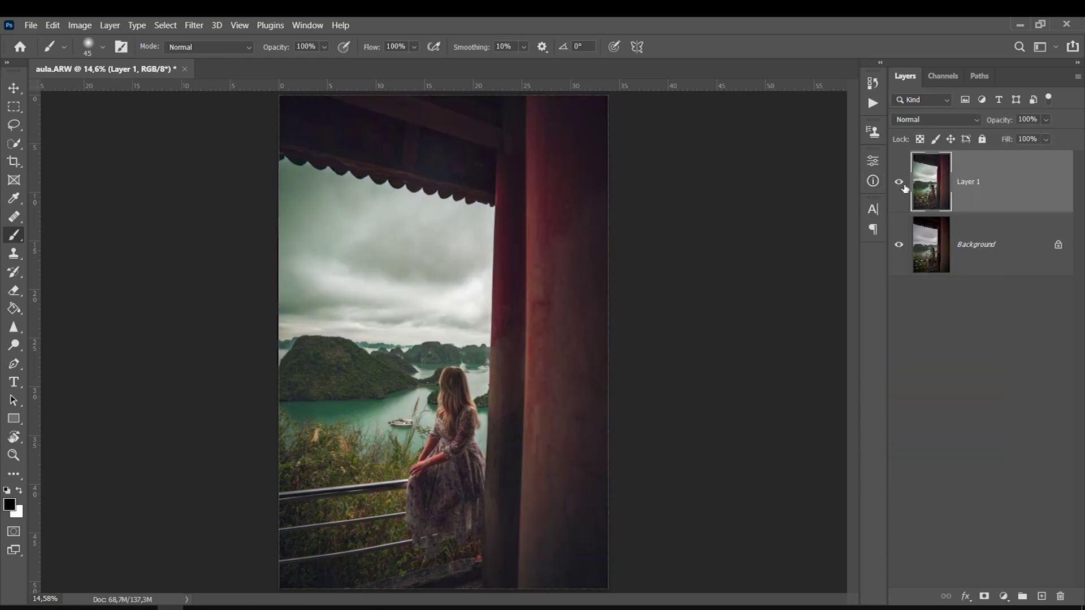
pyautogui.click(895, 119)
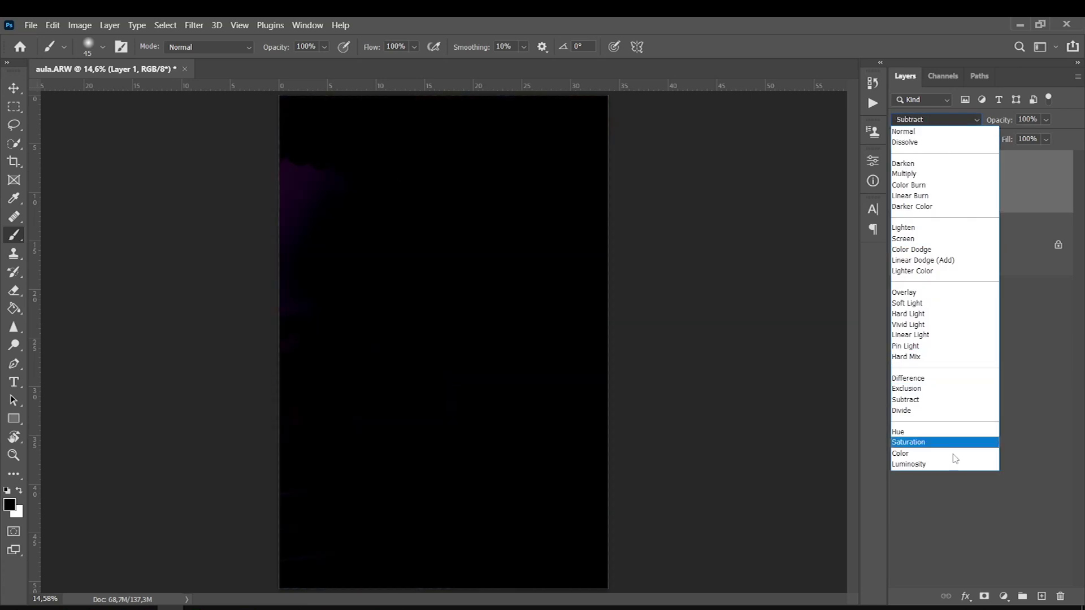
pyautogui.click(949, 453)
pyautogui.click(897, 180)
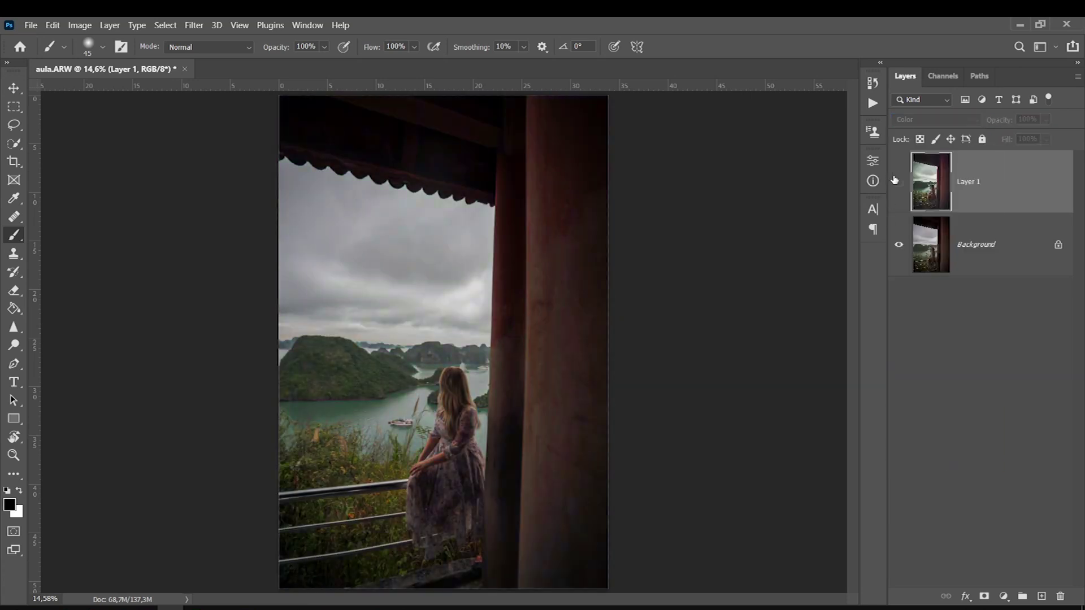
pyautogui.click(905, 119)
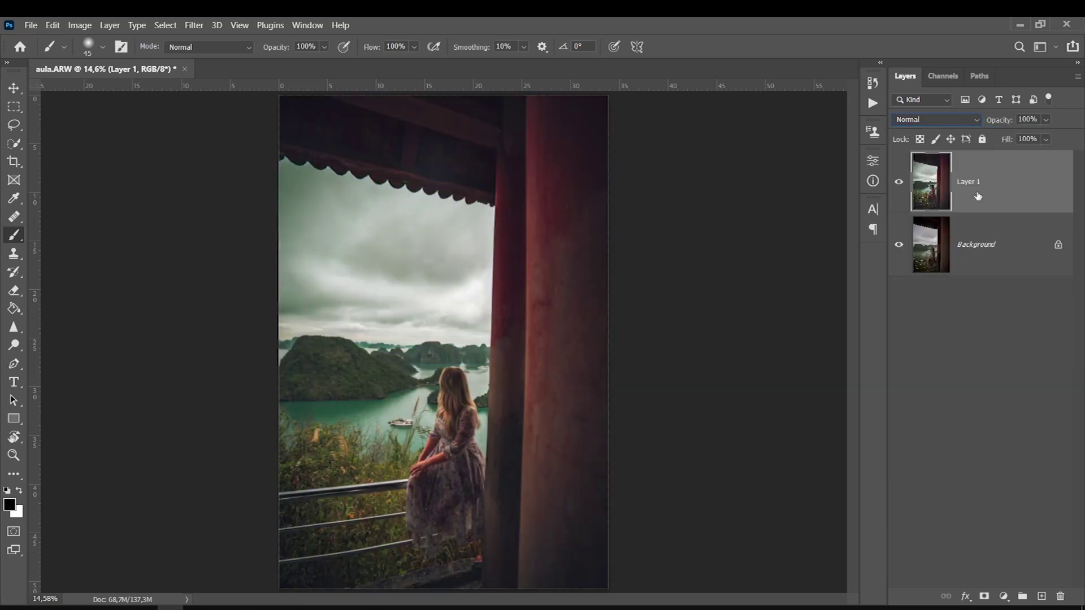
pyautogui.click(982, 246)
pyautogui.click(988, 182)
pyautogui.click(932, 119)
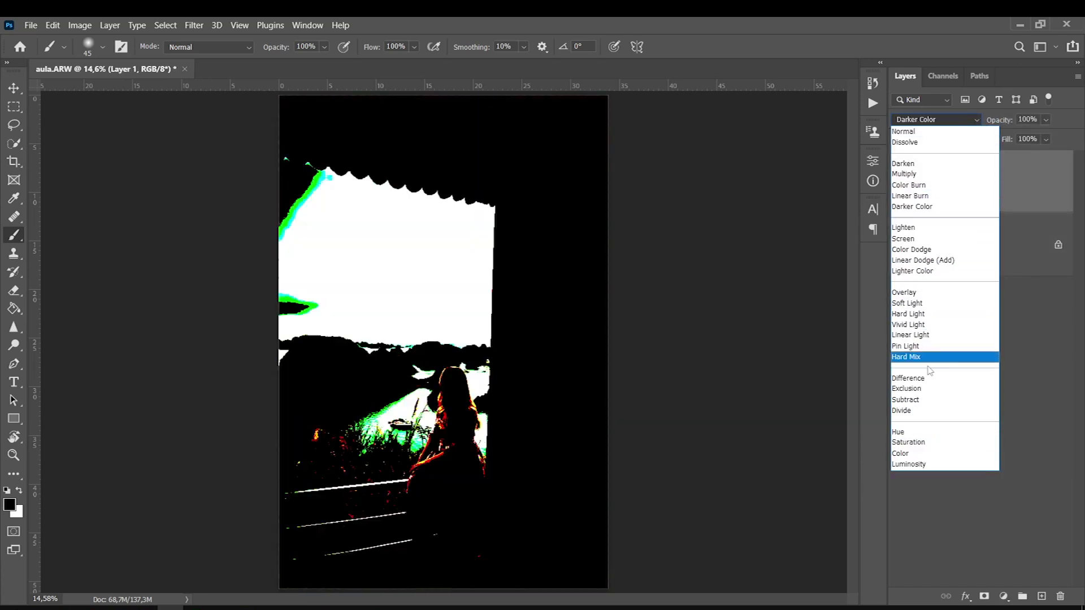
pyautogui.click(1021, 166)
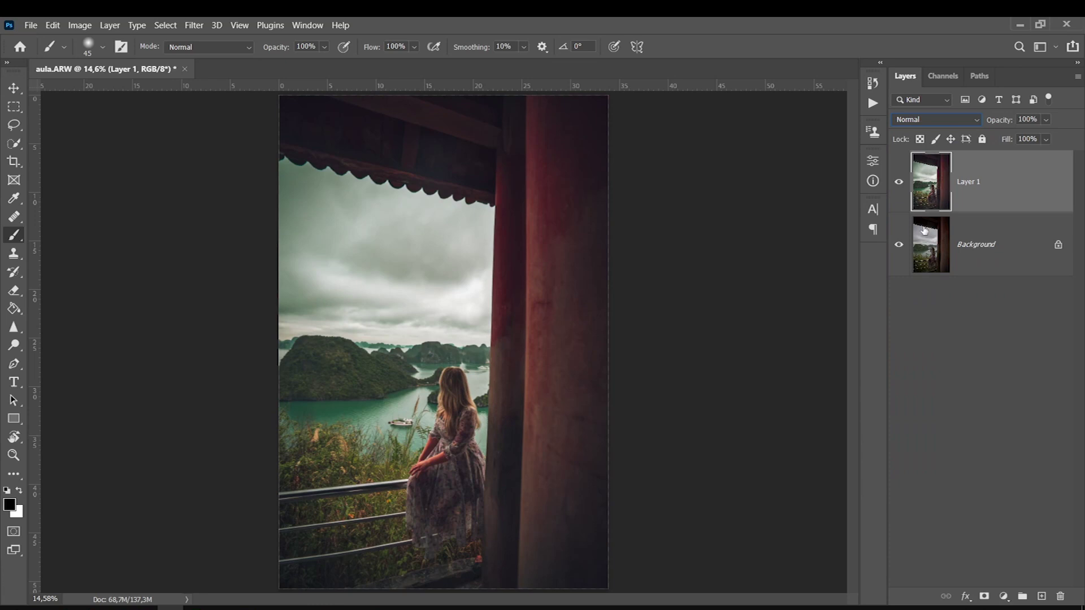
pyautogui.click(900, 183)
# Lower Layer 1's opacity to 67% and compare it against the Background.
pyautogui.moveTo(1046, 121); pyautogui.dragTo(1061, 123)
pyautogui.click(1047, 120)
pyautogui.moveTo(1060, 139); pyautogui.dragTo(1046, 137)
pyautogui.click(903, 180)
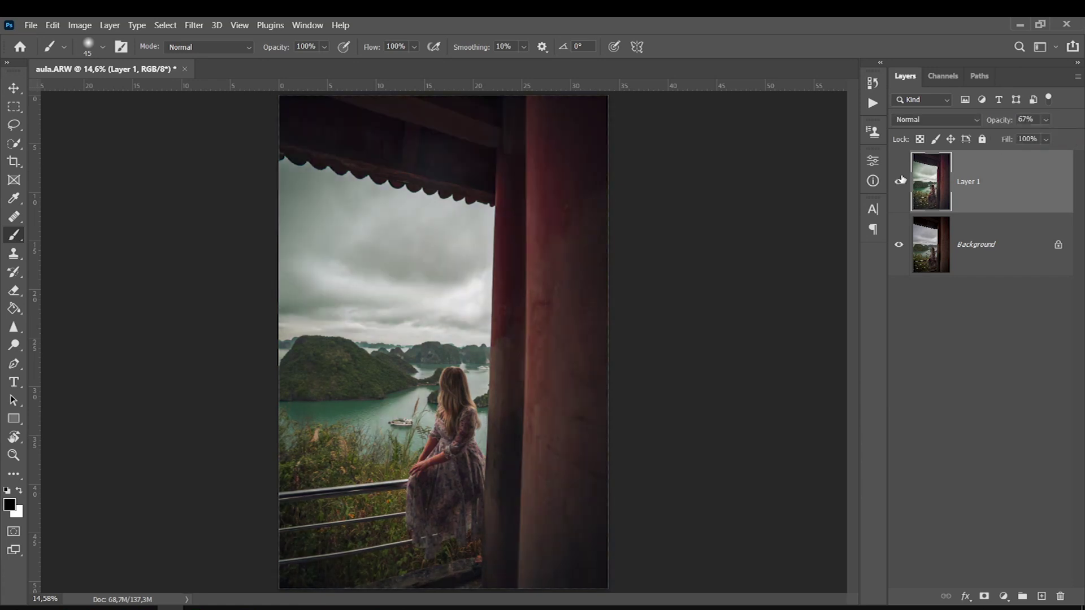
pyautogui.click(992, 225)
pyautogui.click(987, 188)
pyautogui.click(990, 245)
pyautogui.click(999, 187)
pyautogui.click(924, 339)
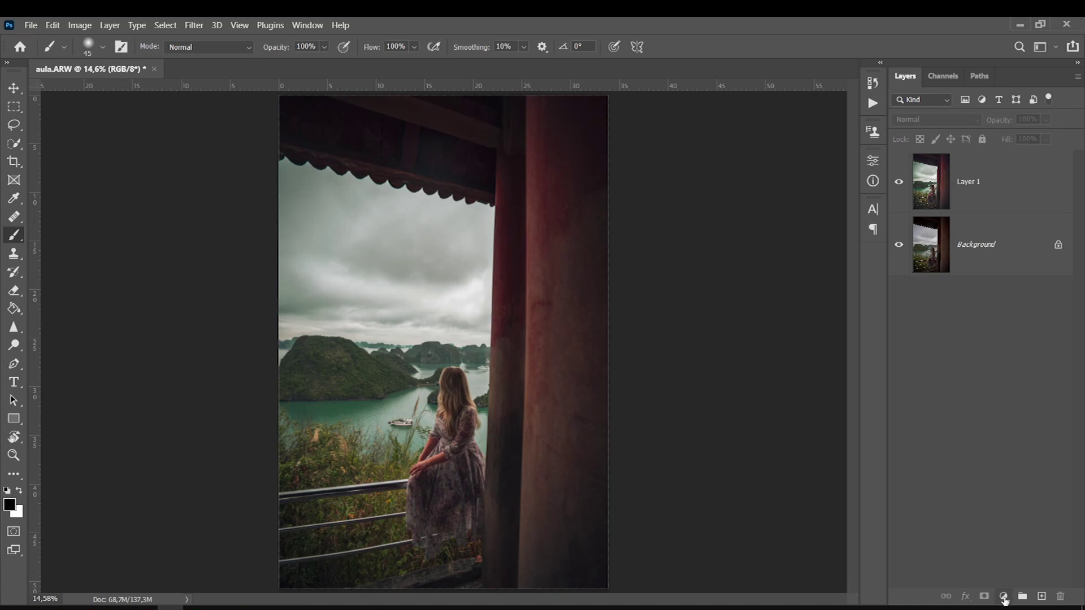
# Add a Curves adjustment layer and enable its on-image targeted adjustment tool.
pyautogui.click(1005, 597)
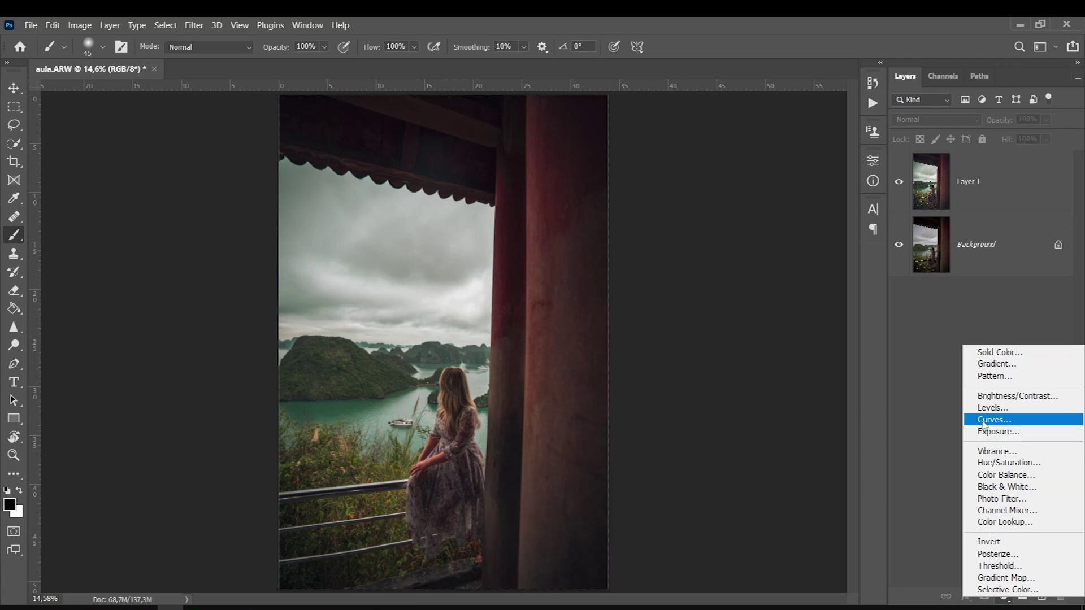
pyautogui.click(984, 420)
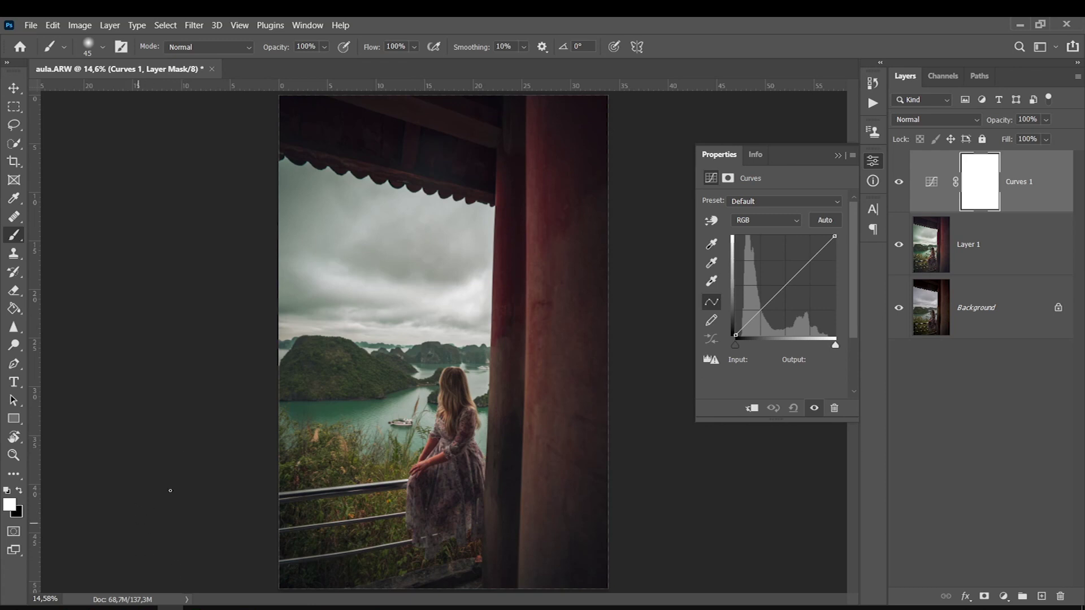
pyautogui.click(711, 222)
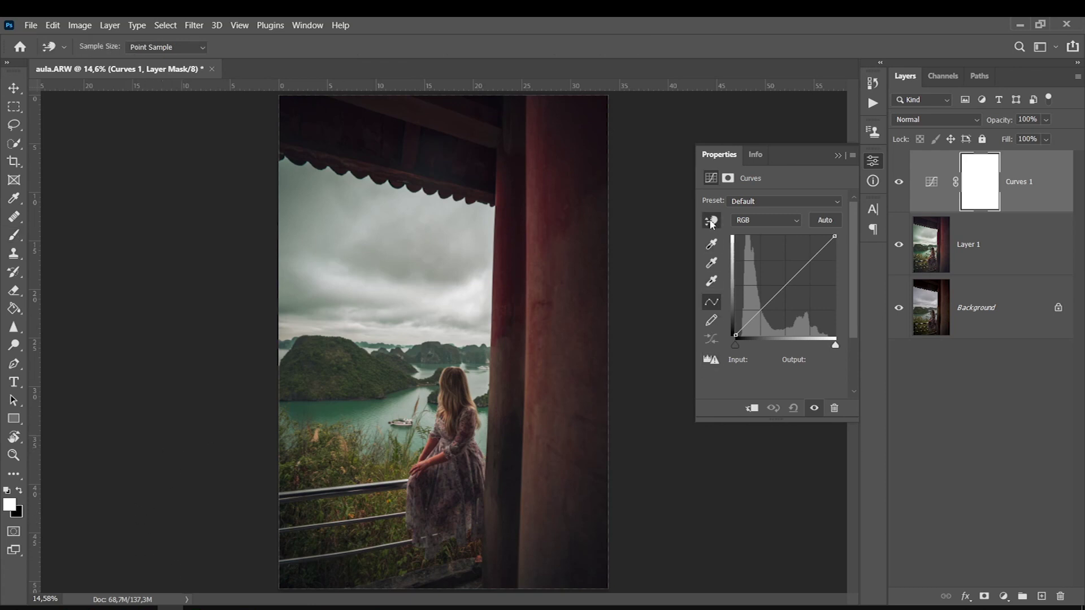
pyautogui.click(712, 221)
pyautogui.click(711, 224)
# Lift the shadows, brighten the sky highlights to 245, and set the Curves opacity to 47%.
pyautogui.moveTo(520, 172)
pyautogui.mouseDown()
pyautogui.moveTo(520, 184)
pyautogui.moveTo(519, 167)
pyautogui.mouseUp()
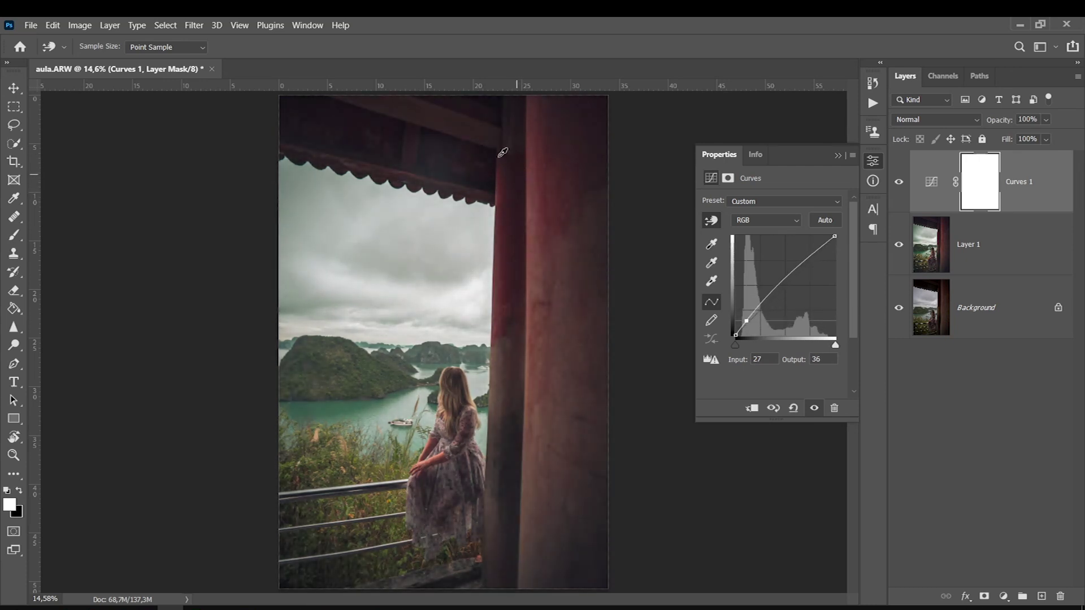
pyautogui.moveTo(436, 289); pyautogui.dragTo(438, 289)
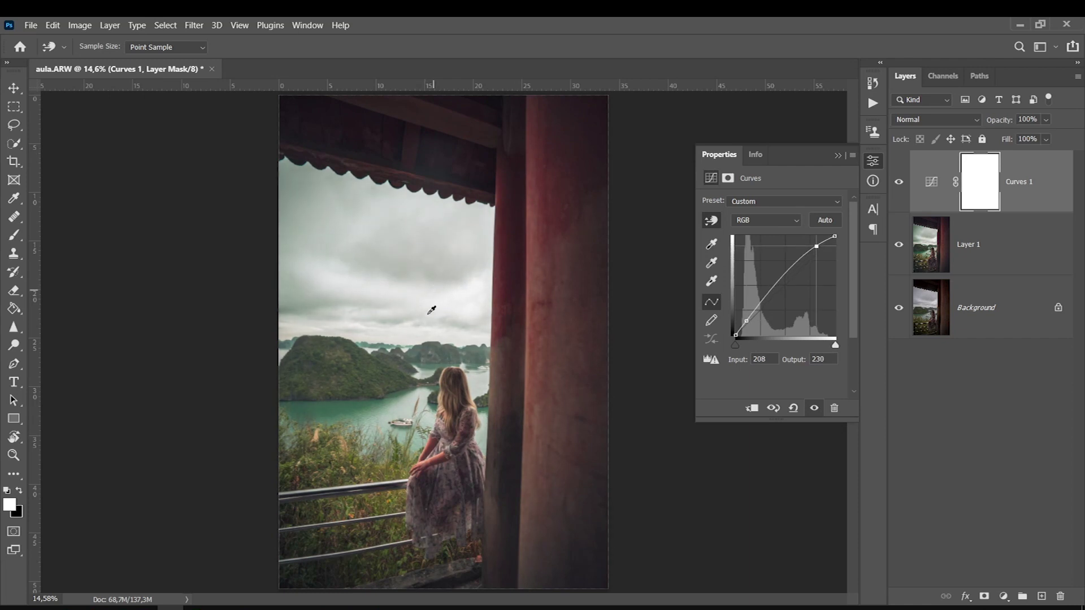
pyautogui.moveTo(344, 463); pyautogui.dragTo(353, 457)
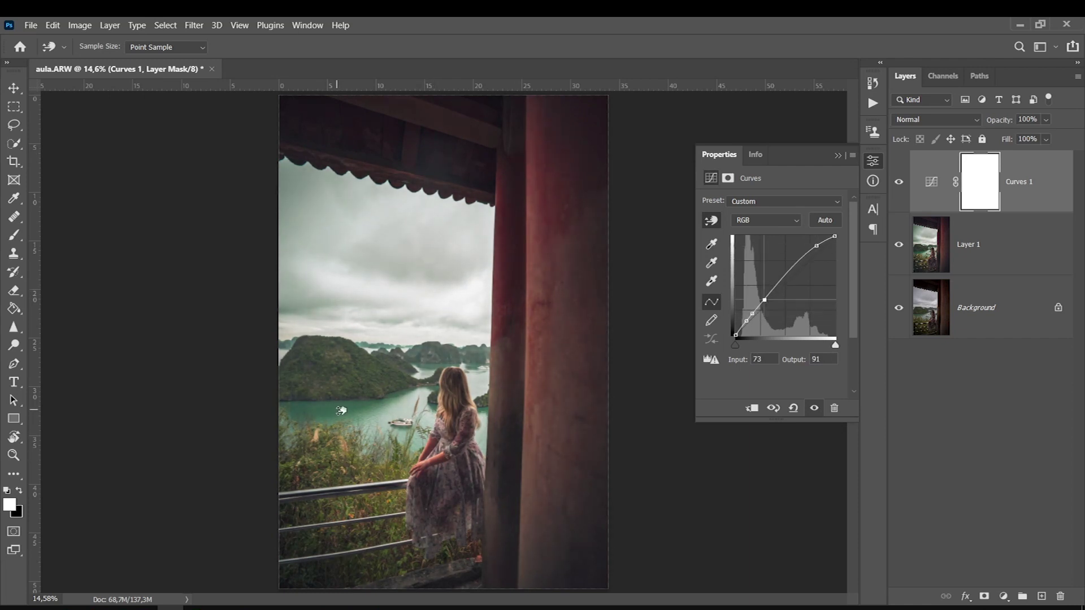
pyautogui.moveTo(514, 554)
pyautogui.mouseDown()
pyautogui.moveTo(512, 564)
pyautogui.moveTo(526, 523)
pyautogui.mouseUp()
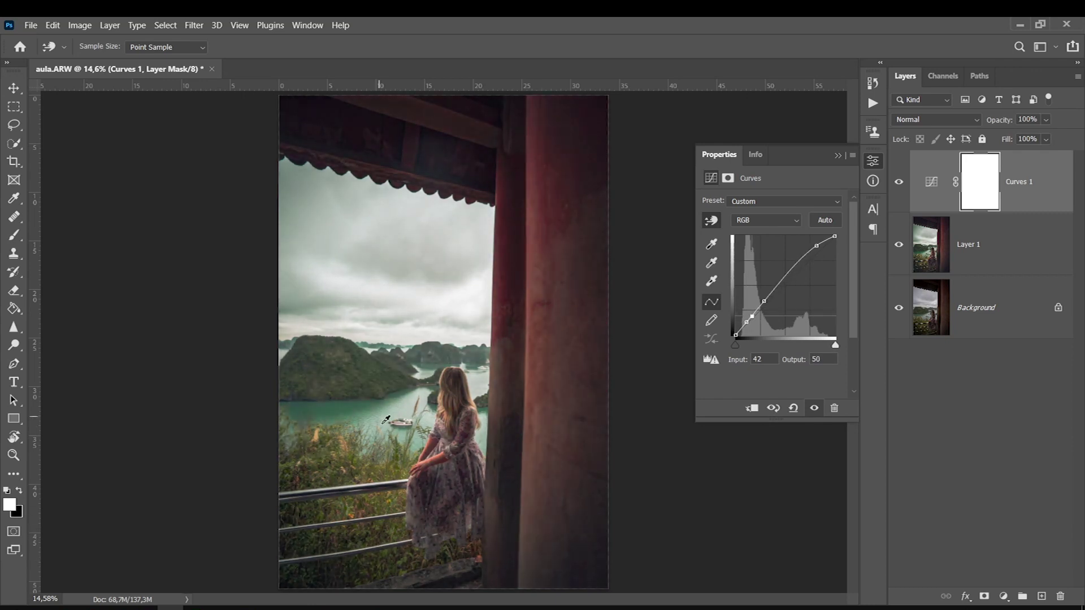
pyautogui.moveTo(383, 292); pyautogui.dragTo(384, 281)
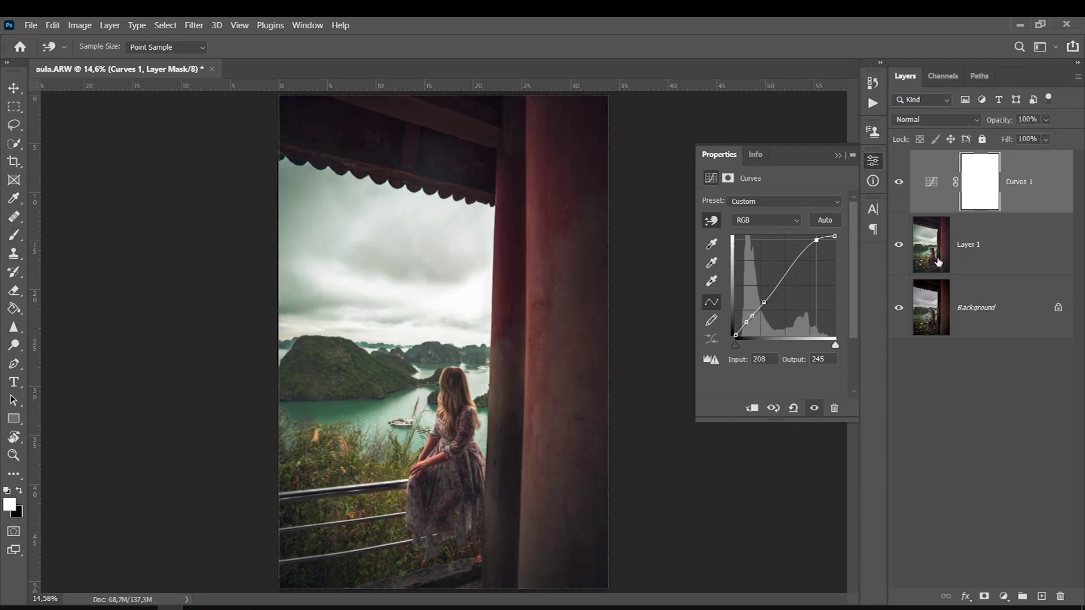
pyautogui.moveTo(1045, 120); pyautogui.dragTo(1026, 139)
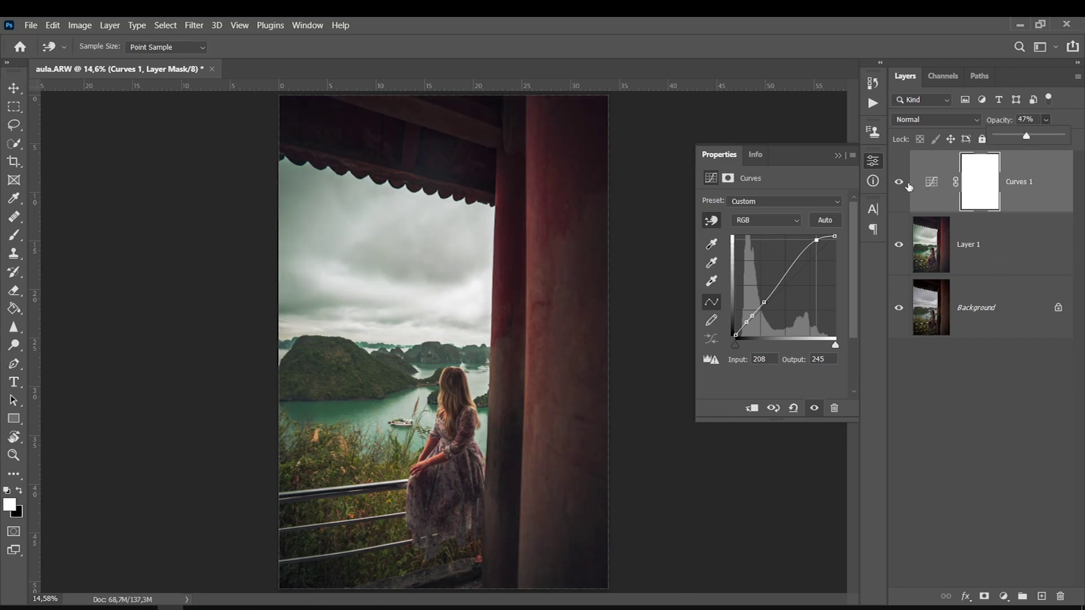
pyautogui.click(1003, 596)
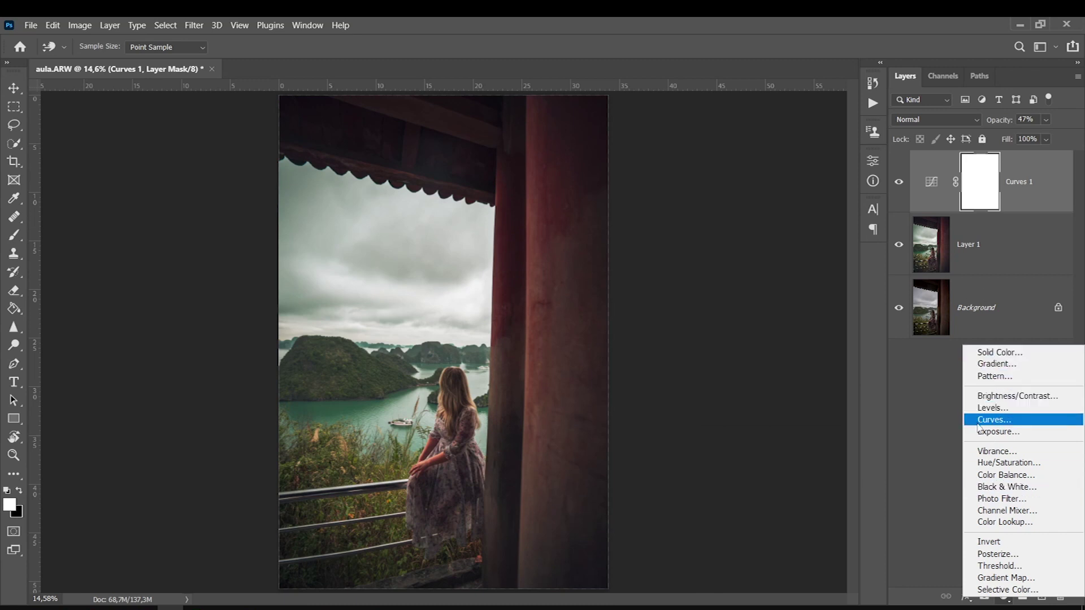
# Add a Gradient Map adjustment layer above Curves 1.
pyautogui.click(1023, 198)
pyautogui.click(1003, 597)
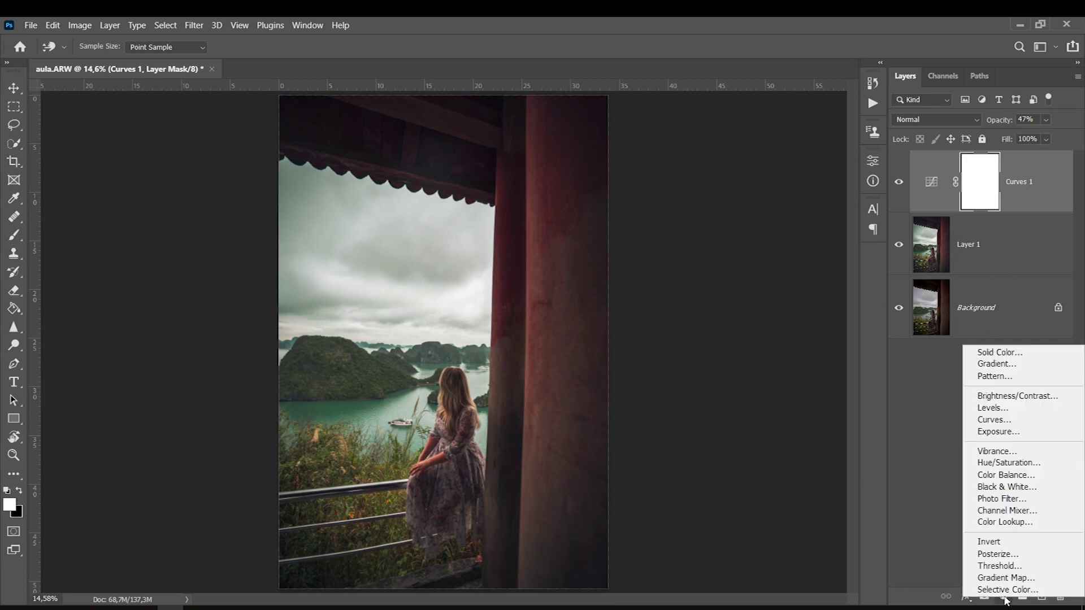
pyautogui.click(984, 580)
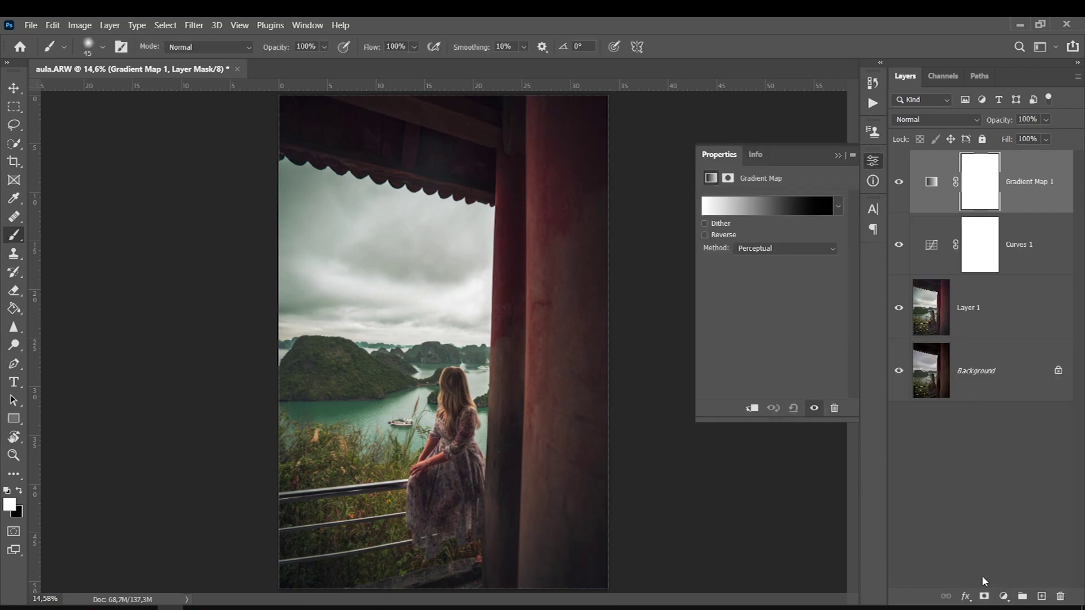
pyautogui.click(736, 210)
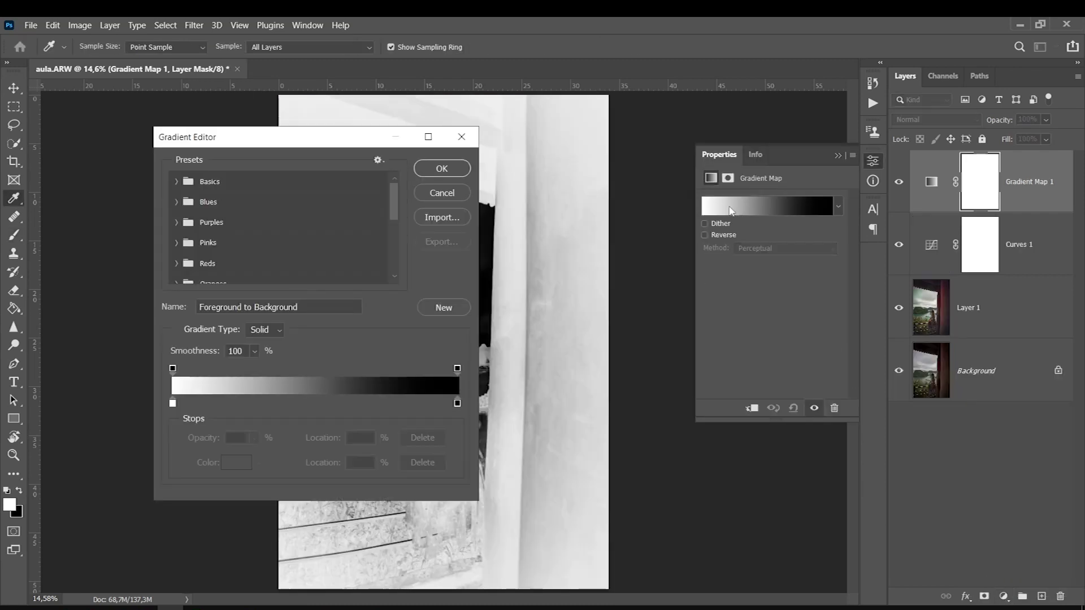
pyautogui.click(461, 137)
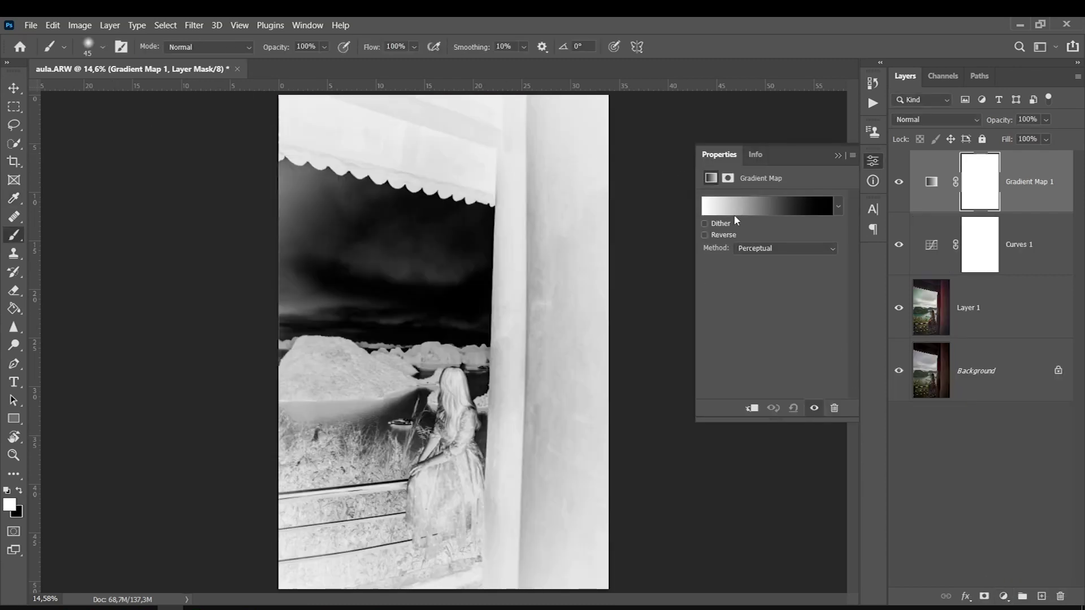
# Browse the gradient presets and apply an orange-to-red preset from the Oranges group.
pyautogui.click(838, 207)
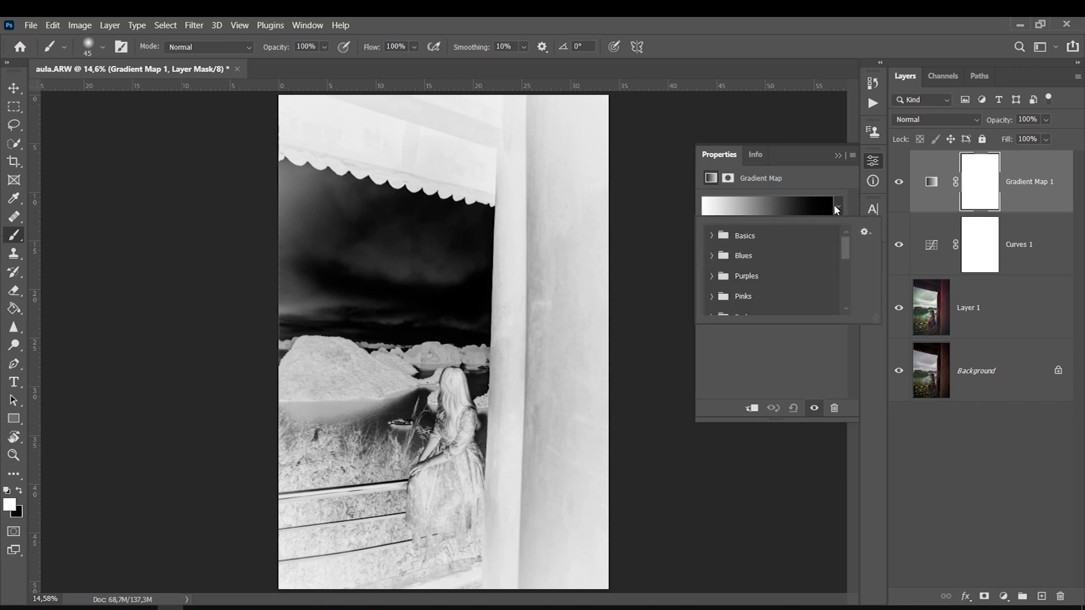
pyautogui.click(713, 235)
pyautogui.click(711, 256)
pyautogui.click(712, 256)
pyautogui.click(712, 276)
pyautogui.scroll(-2, 843, 252)
pyautogui.click(712, 307)
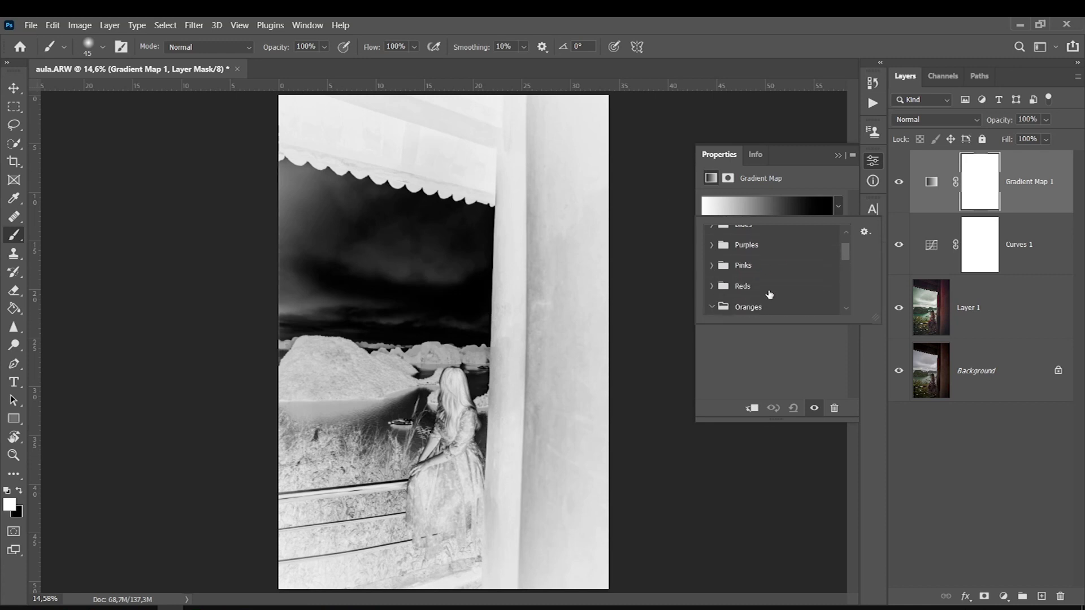
pyautogui.scroll(-1, 769, 294)
pyautogui.scroll(-1, 779, 296)
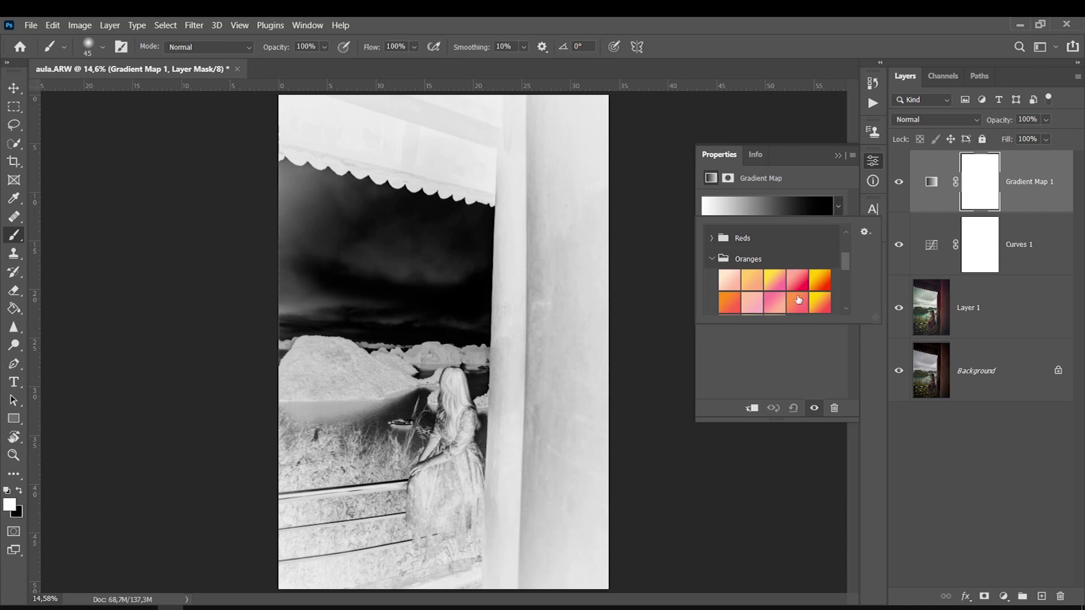
pyautogui.scroll(-2, 797, 300)
pyautogui.click(722, 260)
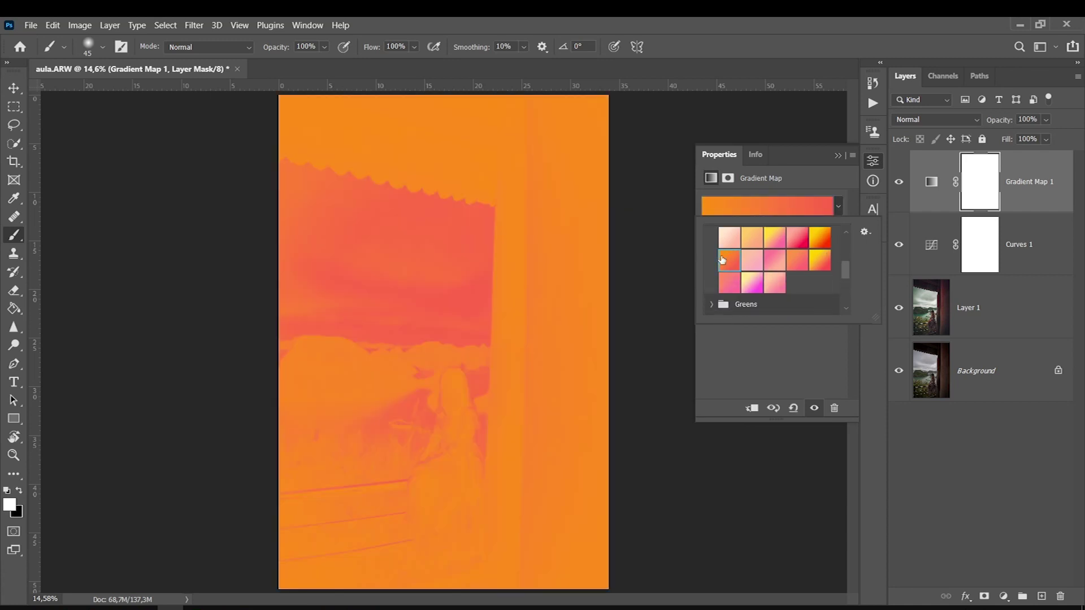
# Recolour the Gradient Map's left stop to dark navy #001e3d in the Gradient Editor.
pyautogui.click(838, 156)
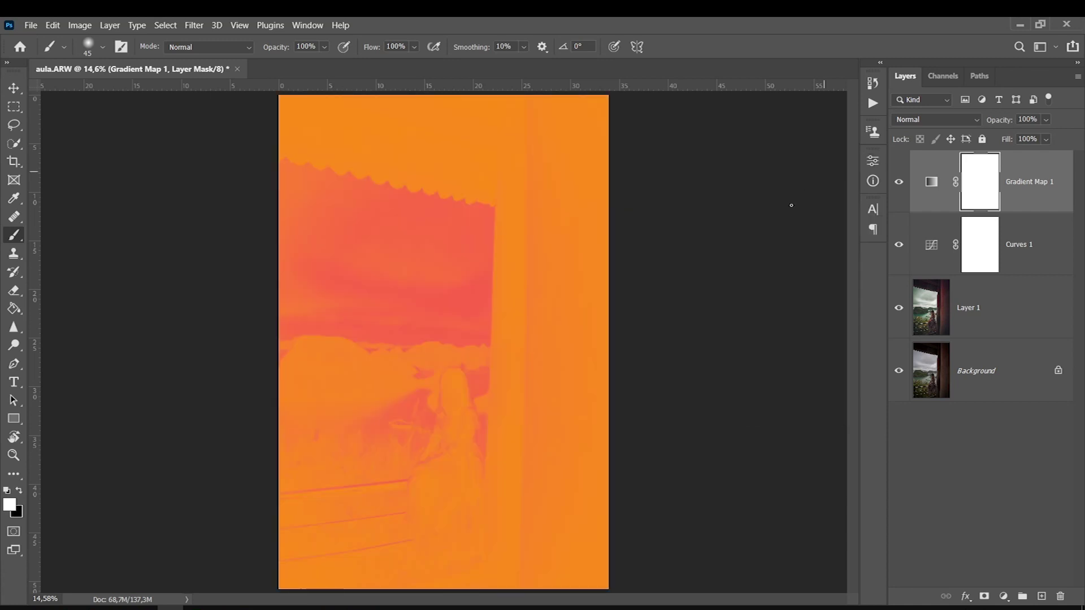
pyautogui.doubleClick(931, 182)
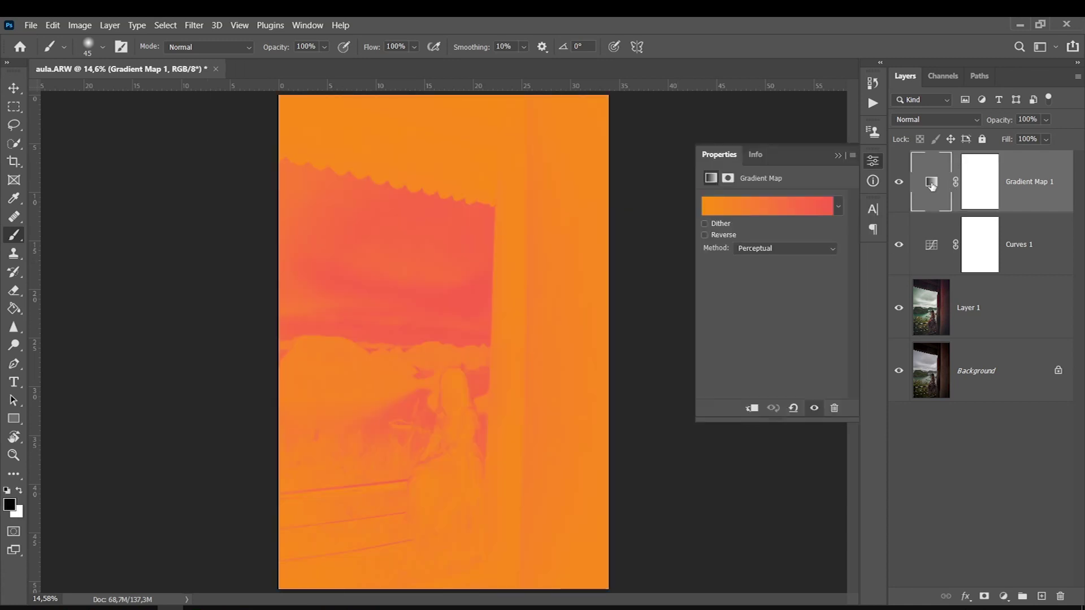
pyautogui.click(730, 212)
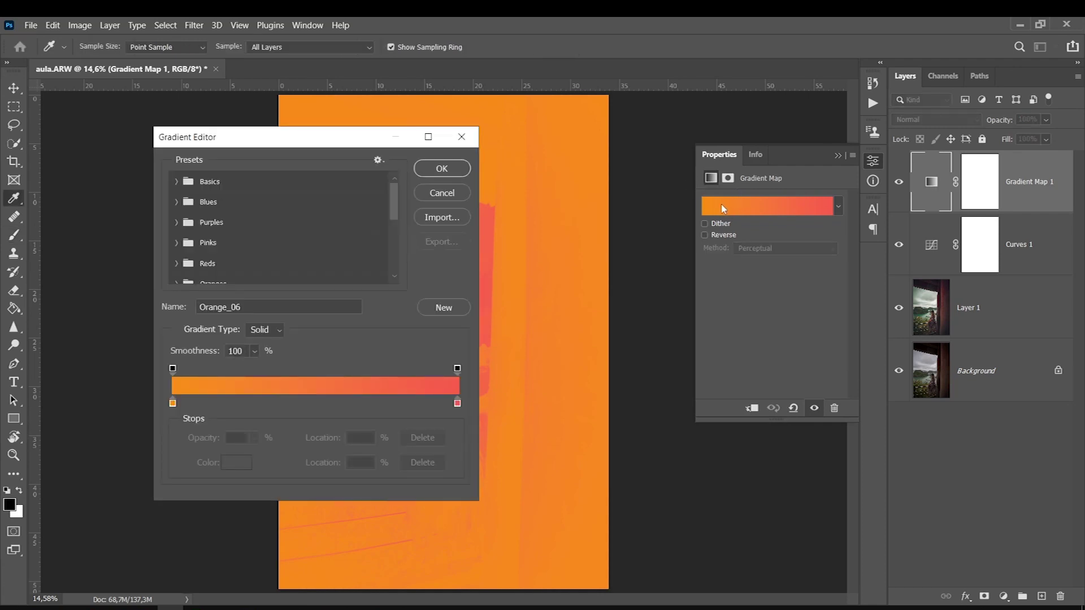
pyautogui.moveTo(219, 141); pyautogui.dragTo(742, 168)
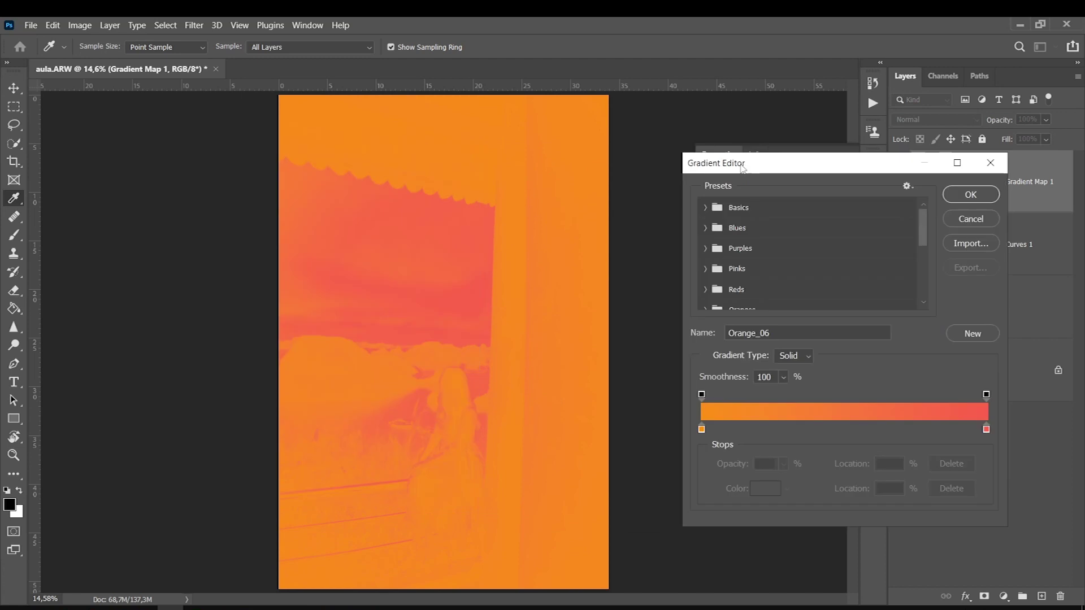
pyautogui.doubleClick(702, 430)
pyautogui.click(754, 362)
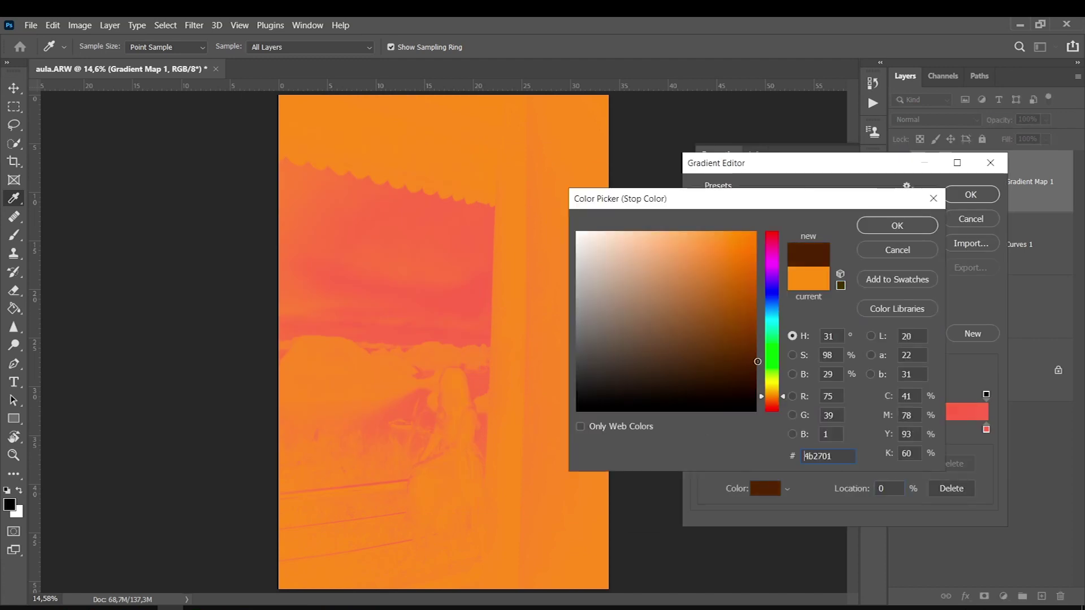
pyautogui.moveTo(764, 372); pyautogui.dragTo(772, 306)
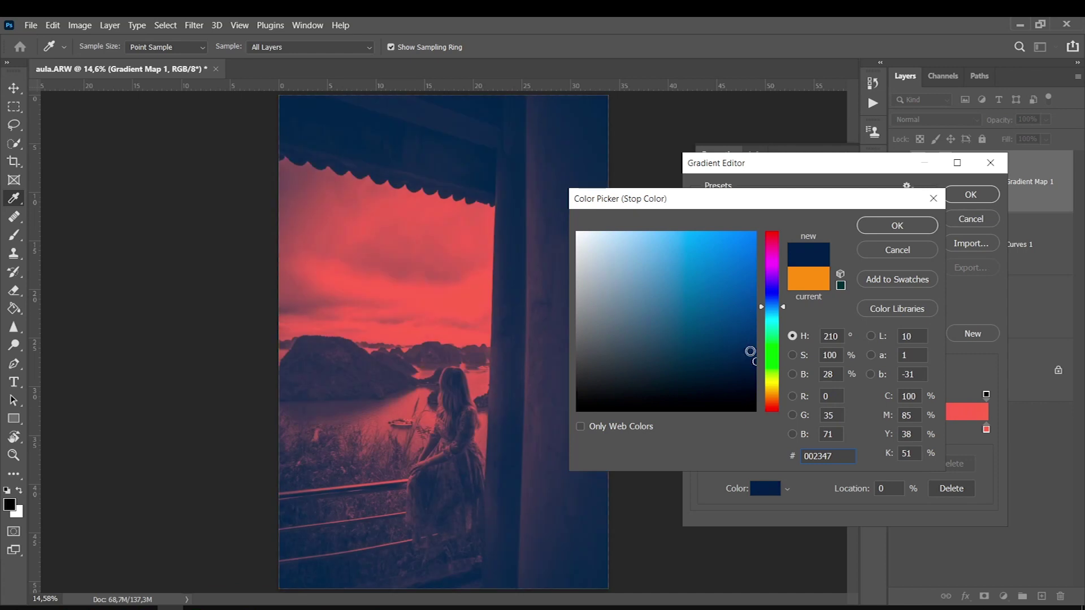
pyautogui.moveTo(751, 365); pyautogui.dragTo(754, 368)
pyautogui.click(754, 374)
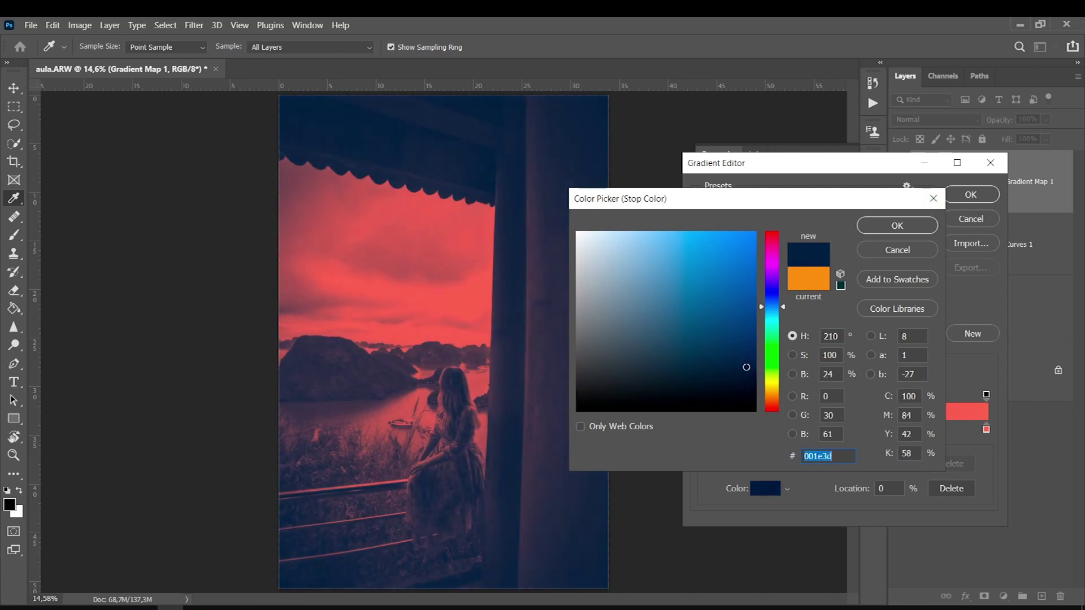
pyautogui.click(890, 226)
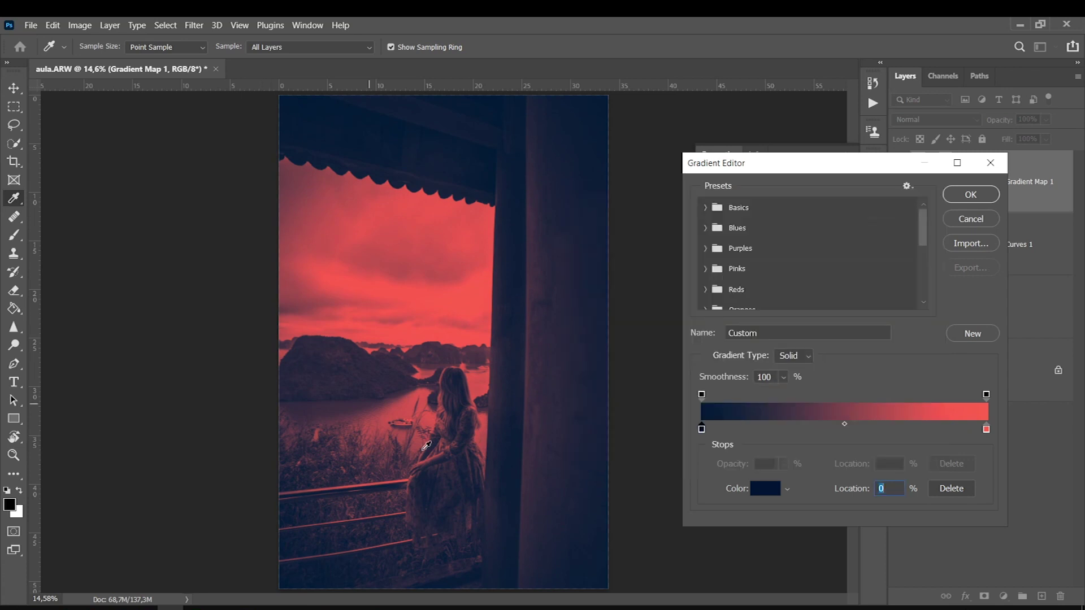
# Set the gradient's right-end stop to orange #ff8400.
pyautogui.moveTo(986, 430); pyautogui.dragTo(983, 429)
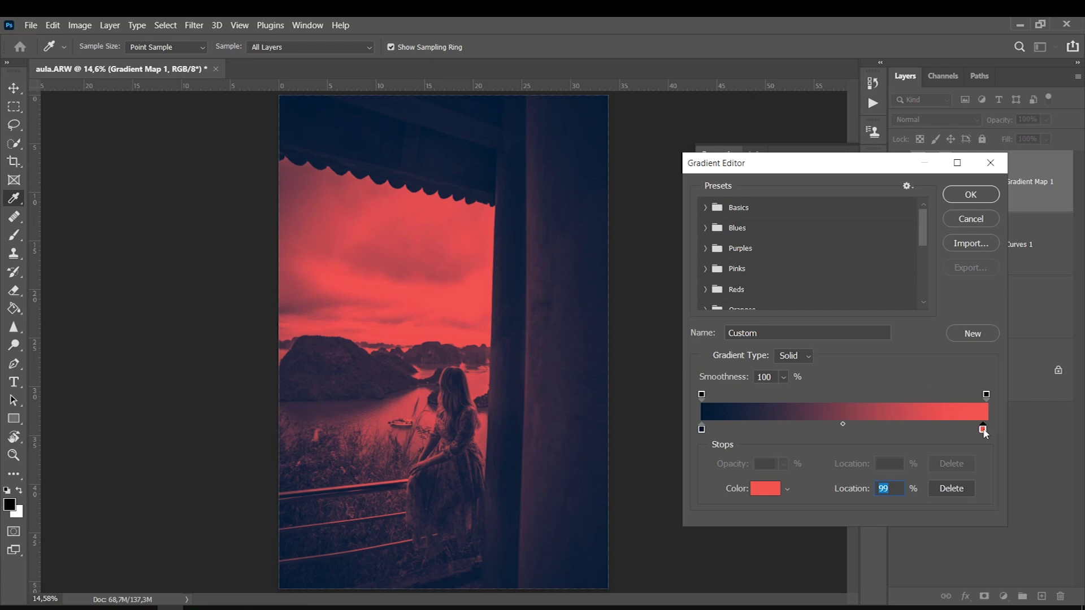
pyautogui.doubleClick(983, 430)
pyautogui.write('ff8400')
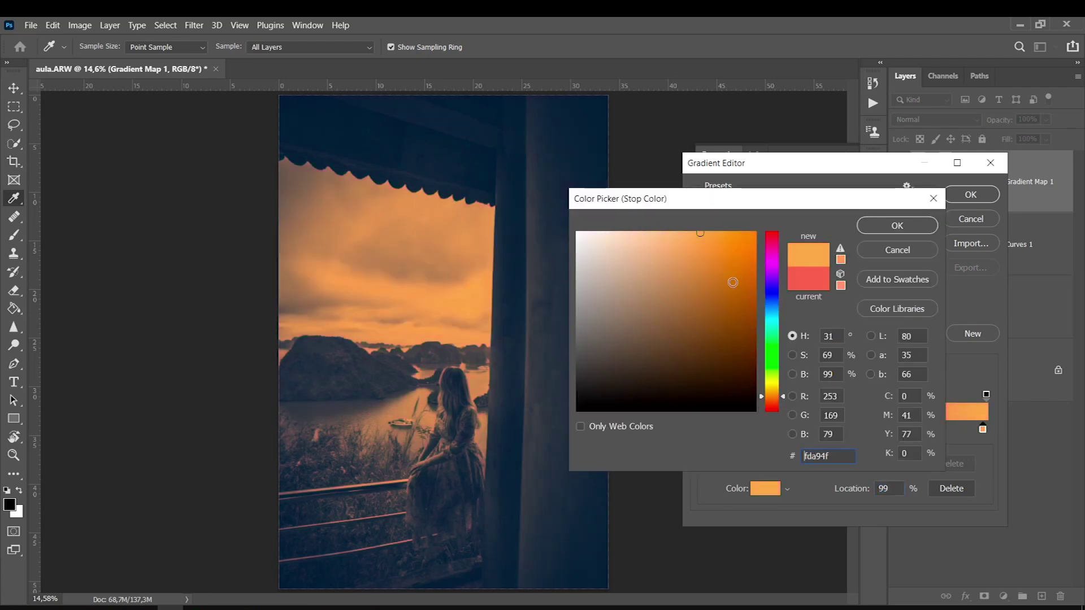
pyautogui.click(896, 225)
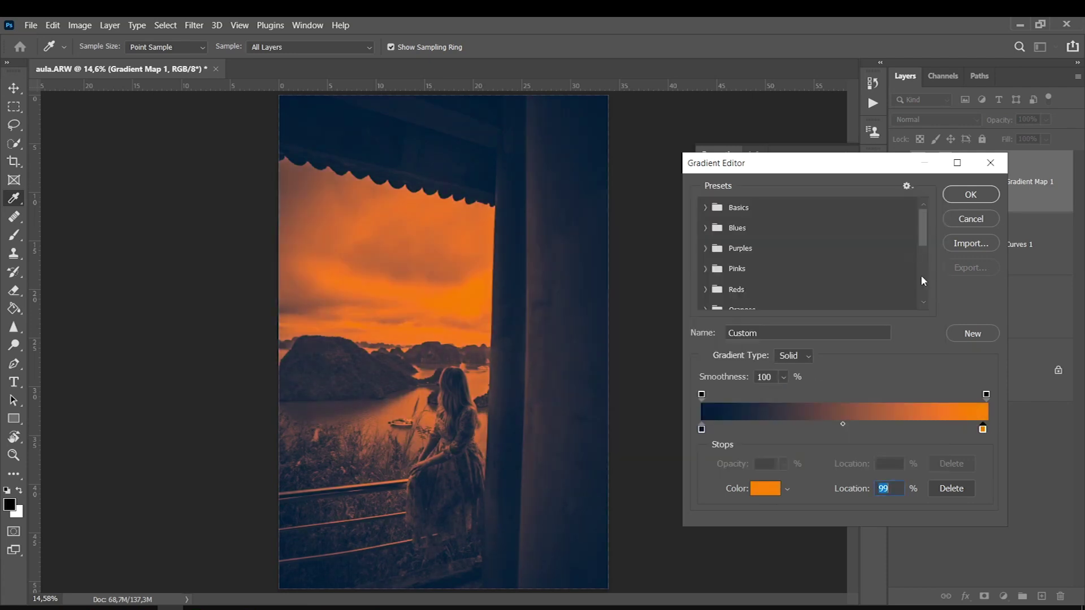
# Add a dark red colour stop at about 46% in the middle of the gradient.
pyautogui.click(901, 429)
pyautogui.moveTo(898, 431); pyautogui.dragTo(834, 445)
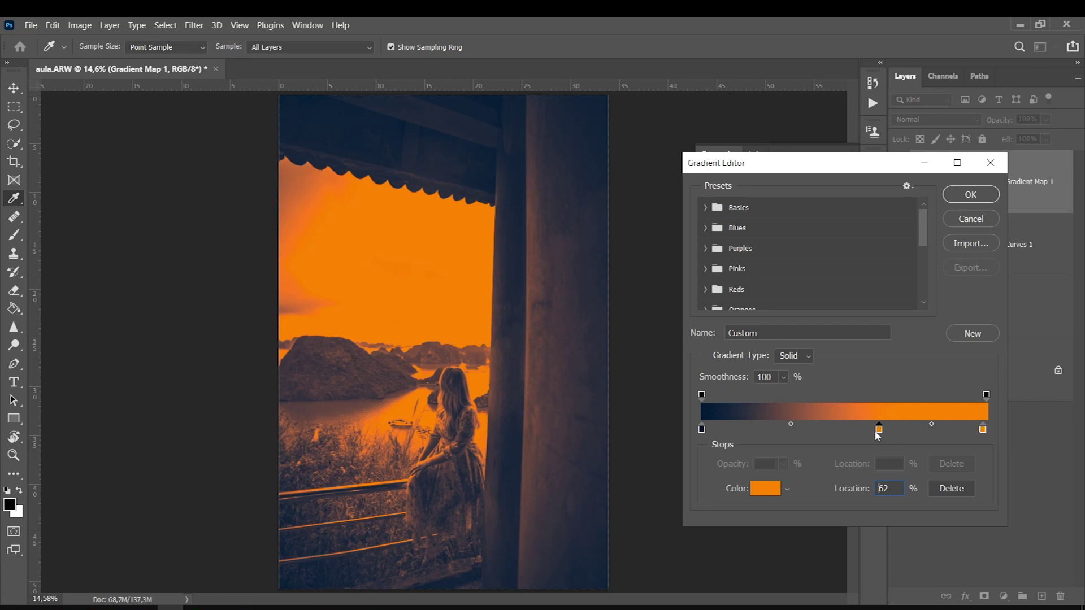
pyautogui.moveTo(836, 434); pyautogui.dragTo(835, 434)
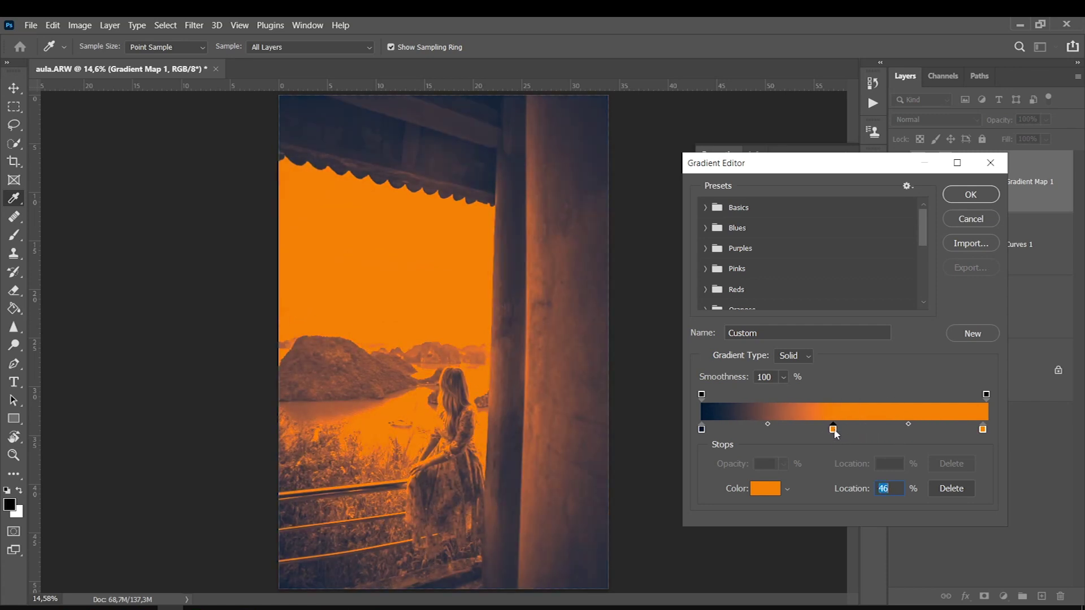
pyautogui.doubleClick(834, 431)
pyautogui.click(779, 242)
pyautogui.moveTo(780, 243); pyautogui.dragTo(780, 236)
pyautogui.click(754, 289)
pyautogui.moveTo(722, 317); pyautogui.dragTo(709, 315)
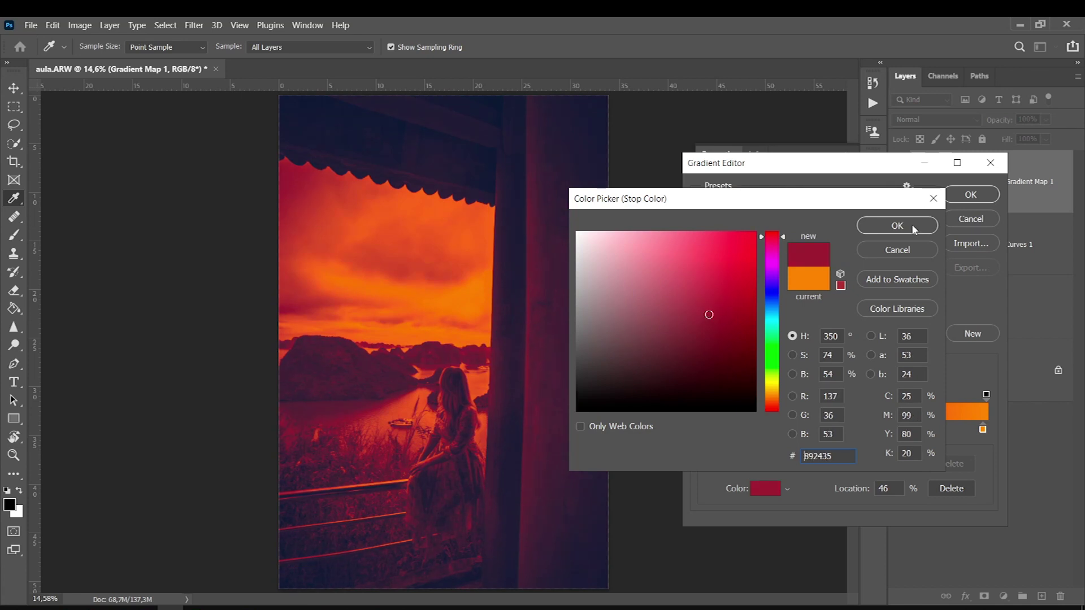
pyautogui.click(911, 226)
# Darken the left-end stop to a deeper navy.
pyautogui.doubleClick(703, 429)
pyautogui.click(748, 385)
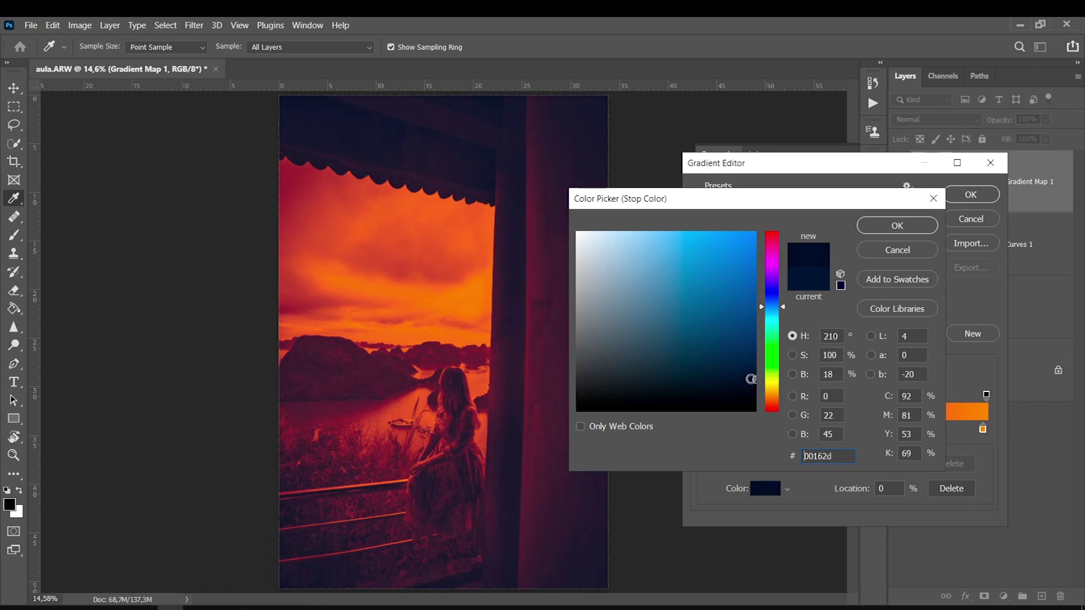
pyautogui.moveTo(748, 384)
pyautogui.mouseDown()
pyautogui.moveTo(671, 379)
pyautogui.moveTo(756, 377)
pyautogui.mouseUp()
pyautogui.doubleClick(835, 374)
pyautogui.click(911, 250)
# Refine the middle stop's colour to a deep crimson red.
pyautogui.doubleClick(833, 429)
pyautogui.moveTo(683, 354)
pyautogui.mouseDown()
pyautogui.moveTo(726, 318)
pyautogui.moveTo(657, 319)
pyautogui.moveTo(628, 173)
pyautogui.mouseUp()
pyautogui.moveTo(656, 379); pyautogui.dragTo(652, 440)
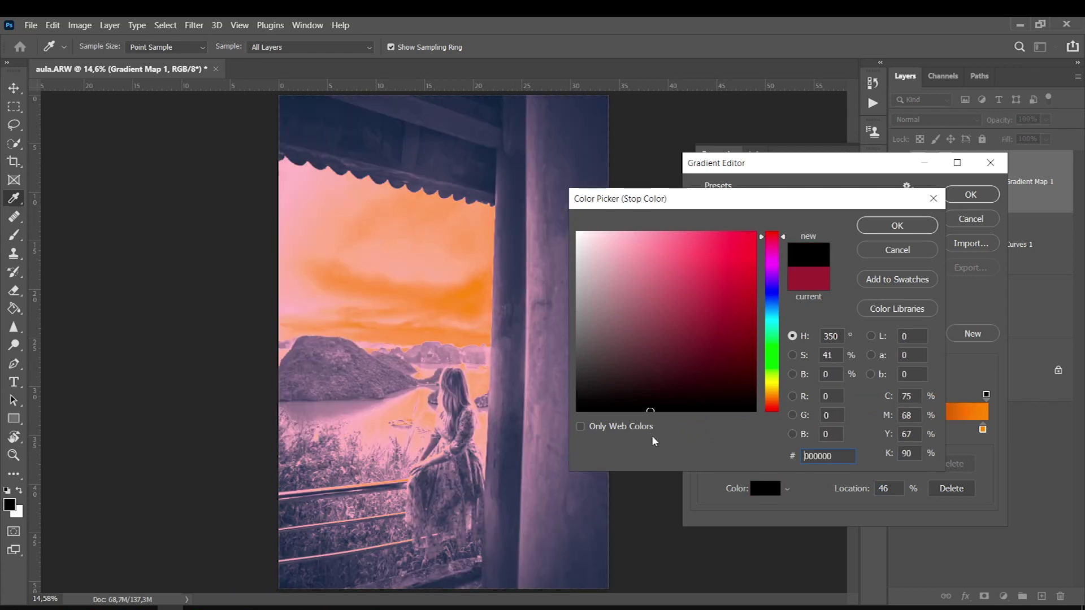
pyautogui.click(666, 336)
pyautogui.moveTo(666, 336)
pyautogui.mouseDown()
pyautogui.moveTo(727, 317)
pyautogui.moveTo(699, 325)
pyautogui.mouseUp()
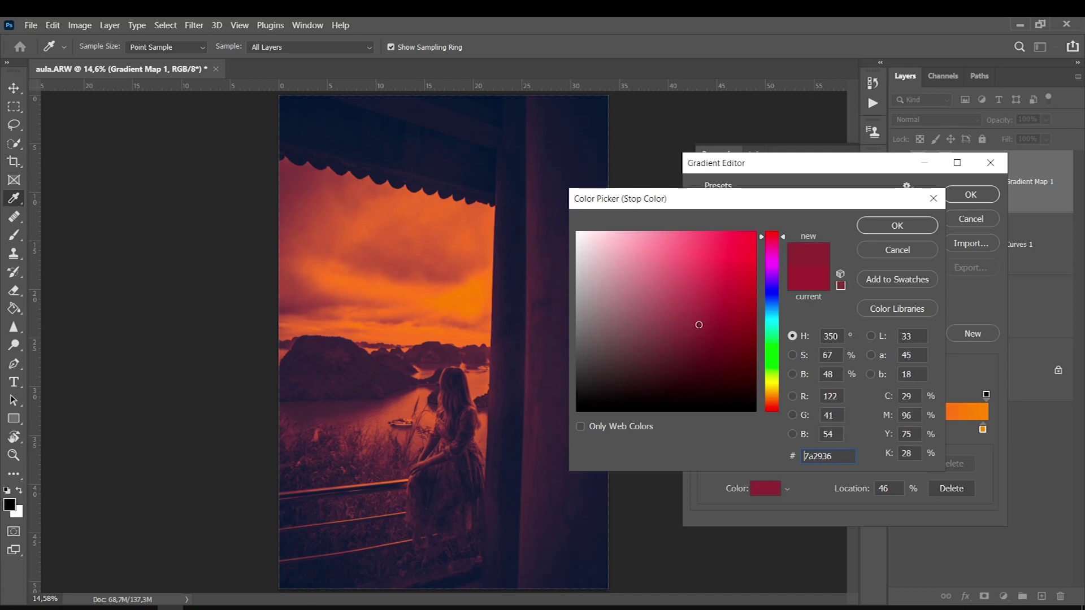
pyautogui.moveTo(699, 325); pyautogui.dragTo(698, 325)
pyautogui.click(905, 226)
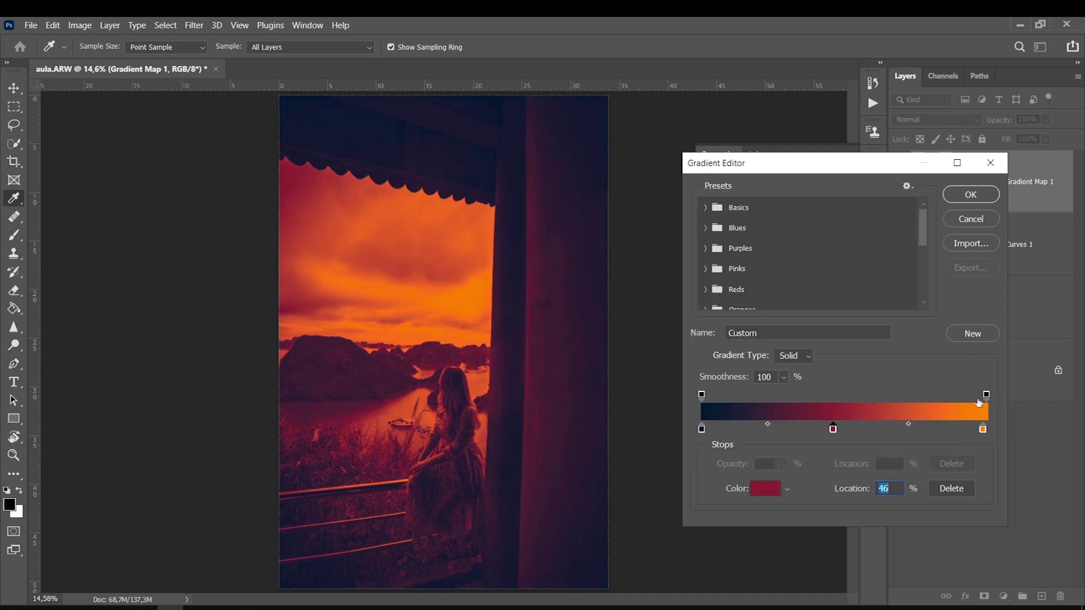
# Lighten the right-end orange and move the crimson stop to about 53%.
pyautogui.doubleClick(982, 429)
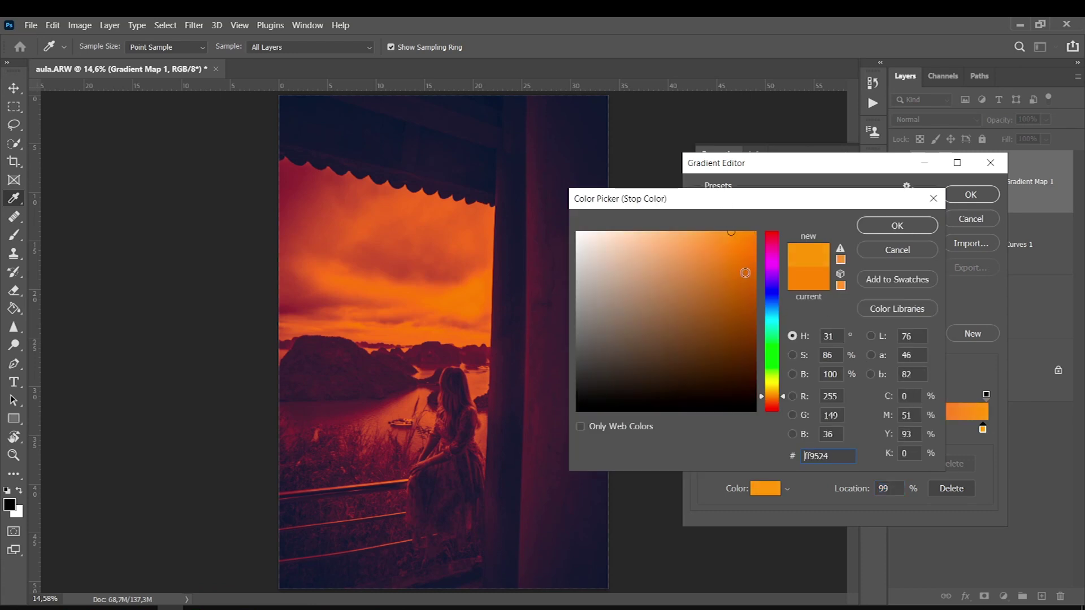
pyautogui.moveTo(735, 234); pyautogui.dragTo(702, 233)
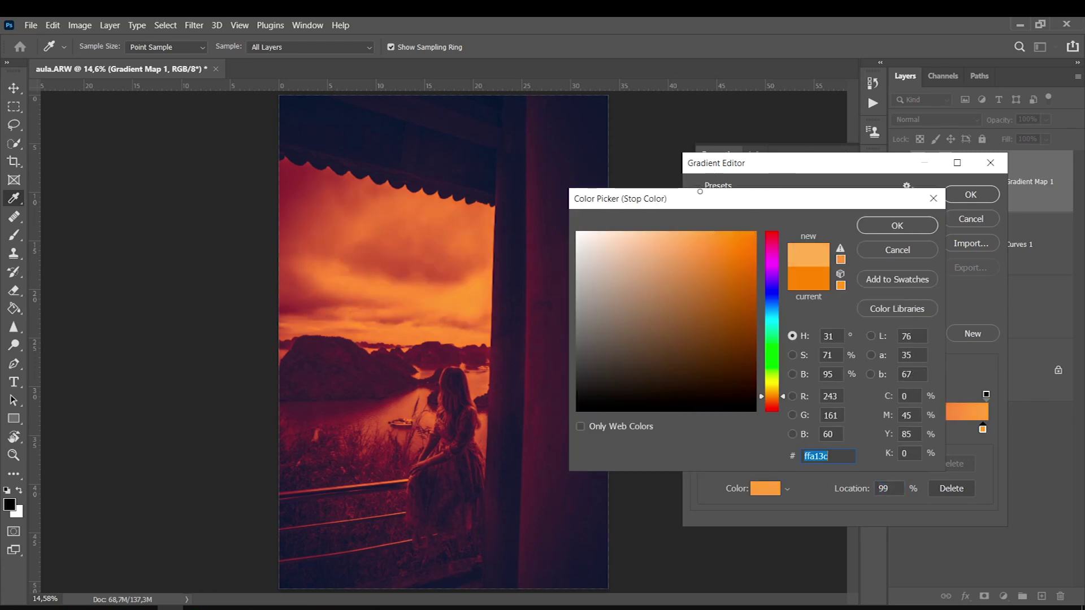
pyautogui.click(897, 225)
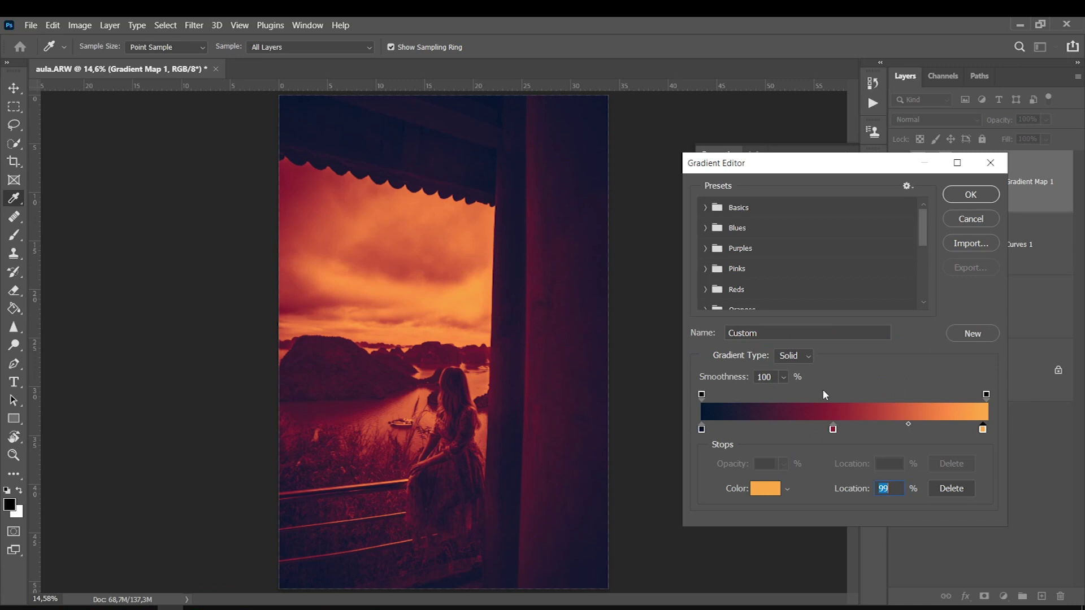
pyautogui.moveTo(833, 430)
pyautogui.mouseDown()
pyautogui.moveTo(887, 431)
pyautogui.moveTo(854, 432)
pyautogui.mouseUp()
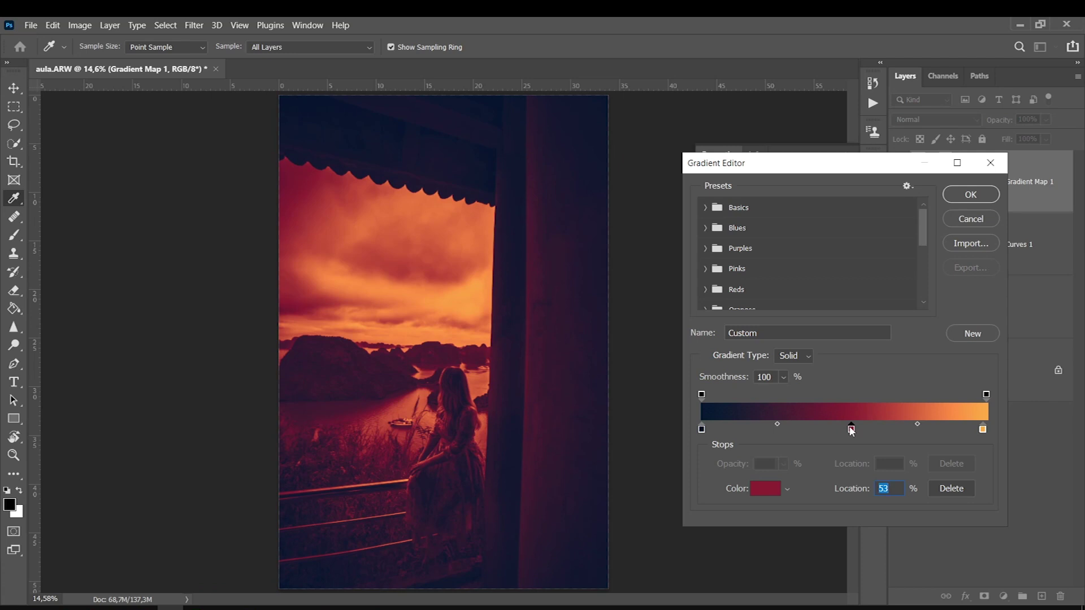
# Try an extra pink stop at 72%, then remove it.
pyautogui.click(908, 429)
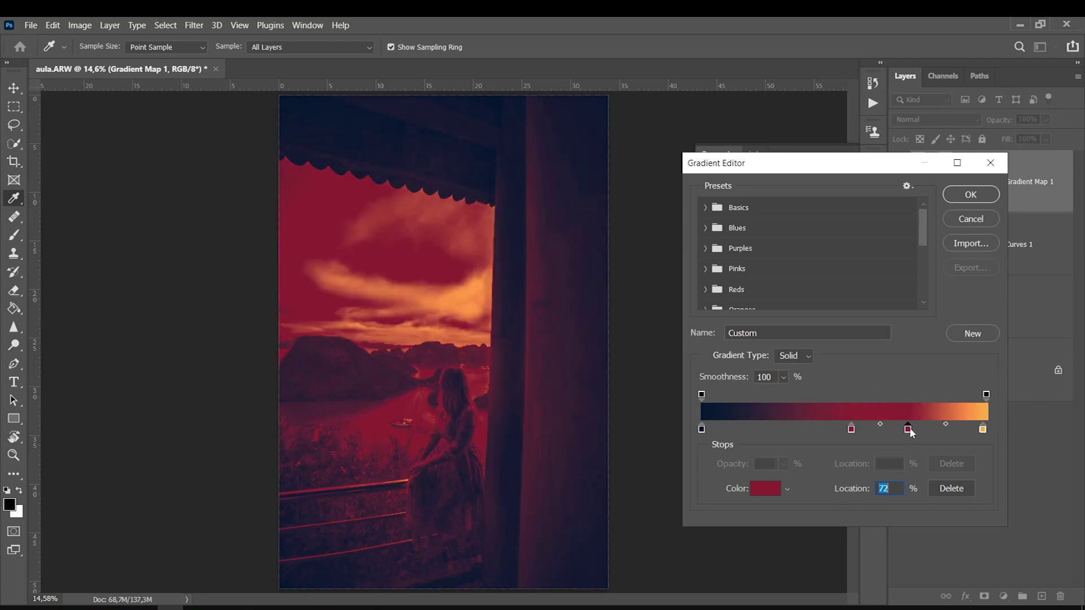
pyautogui.doubleClick(910, 431)
pyautogui.click(681, 295)
pyautogui.press('Return')
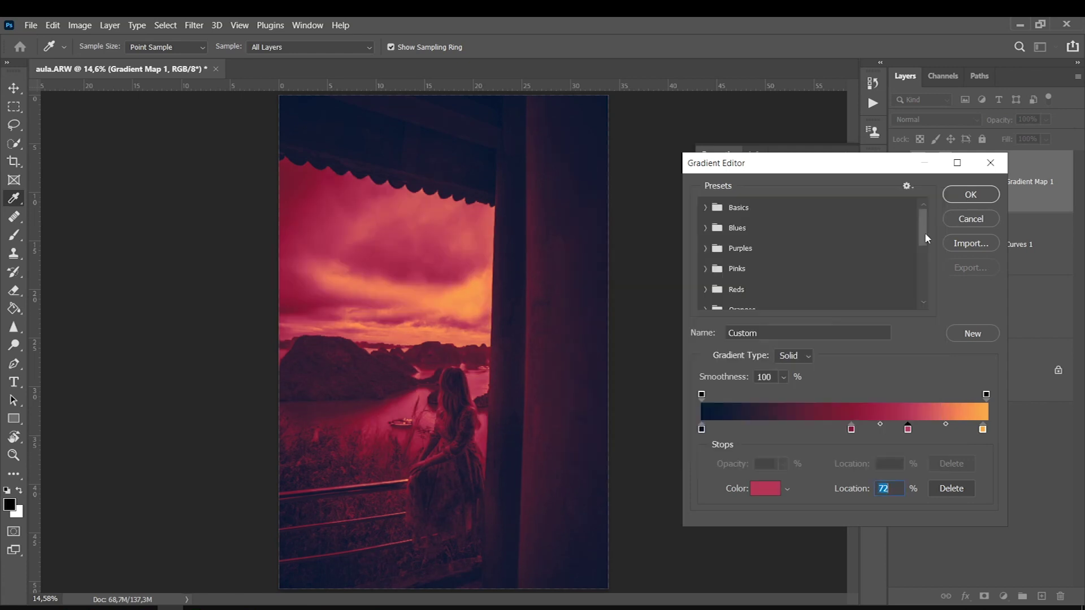
pyautogui.moveTo(908, 430); pyautogui.dragTo(908, 453)
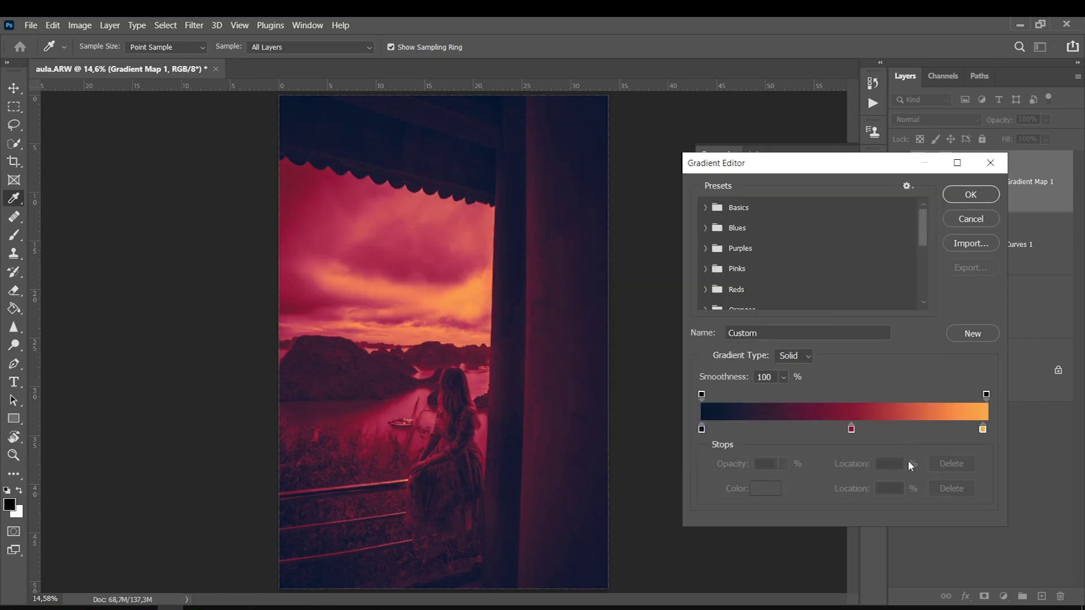
# Accept the navy–crimson–orange gradient and start lowering the Gradient Map's fill.
pyautogui.click(963, 196)
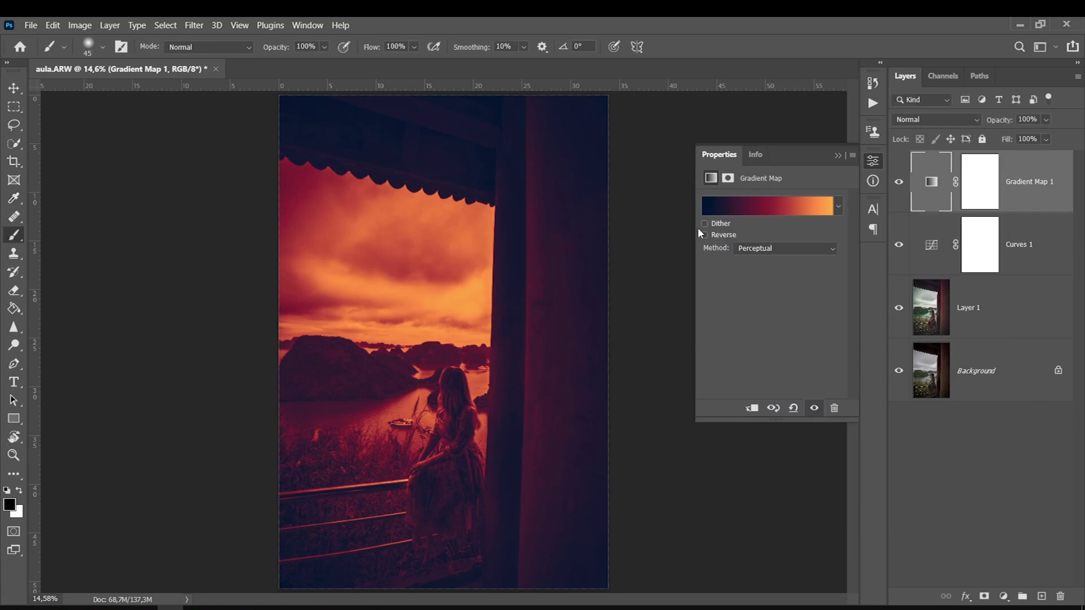
pyautogui.click(837, 156)
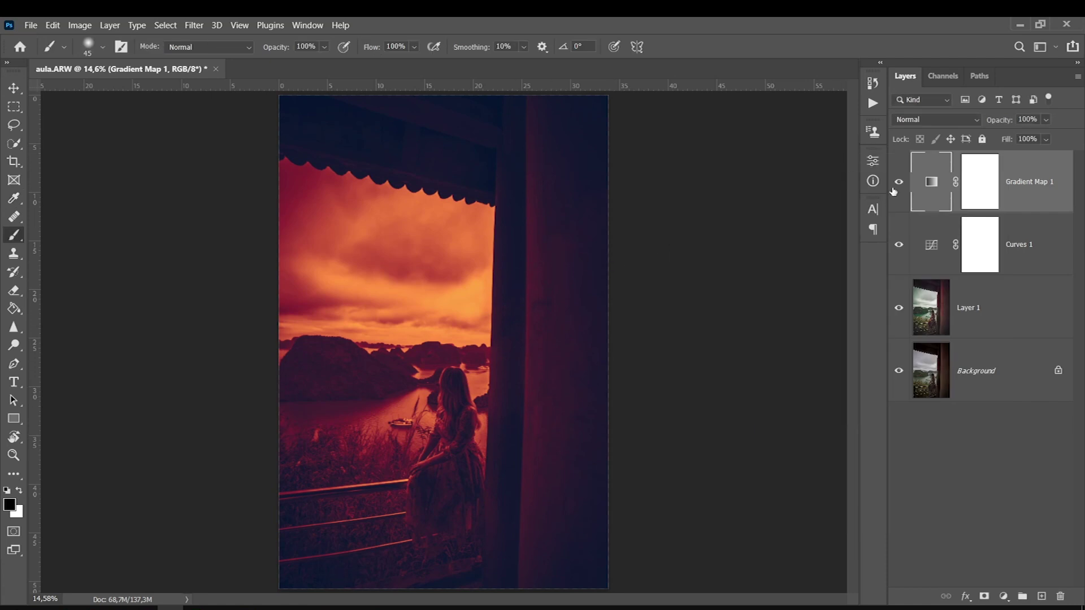
pyautogui.click(1046, 139)
pyautogui.moveTo(1062, 157)
pyautogui.mouseDown()
pyautogui.moveTo(1031, 159)
pyautogui.moveTo(1062, 157)
pyautogui.mouseUp()
# Blend Gradient Map 1 in Hard Light with 47% fill and about half opacity.
pyautogui.click(925, 120)
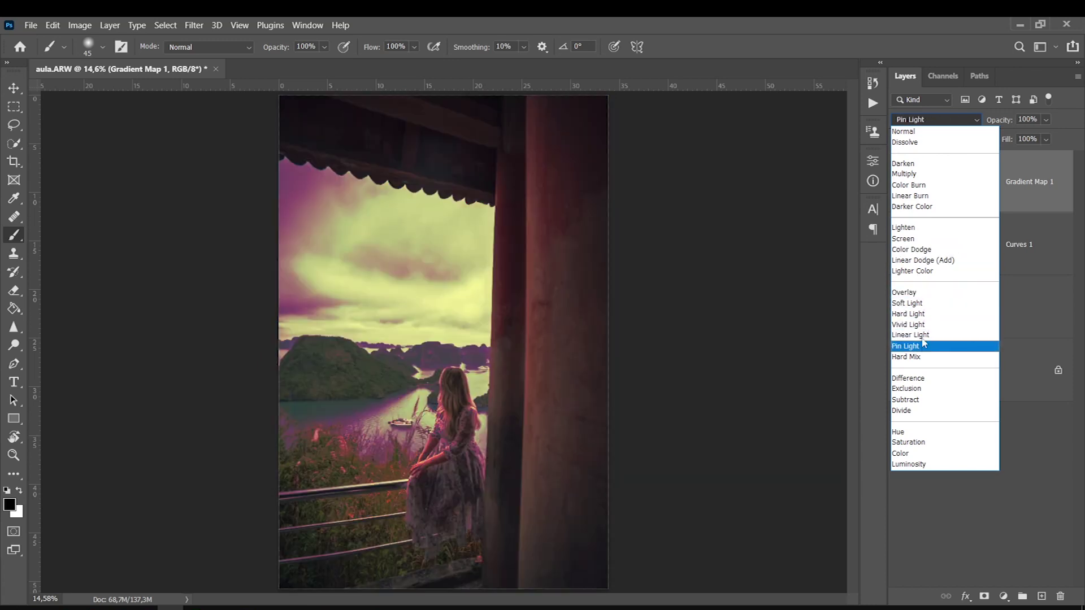
pyautogui.click(927, 315)
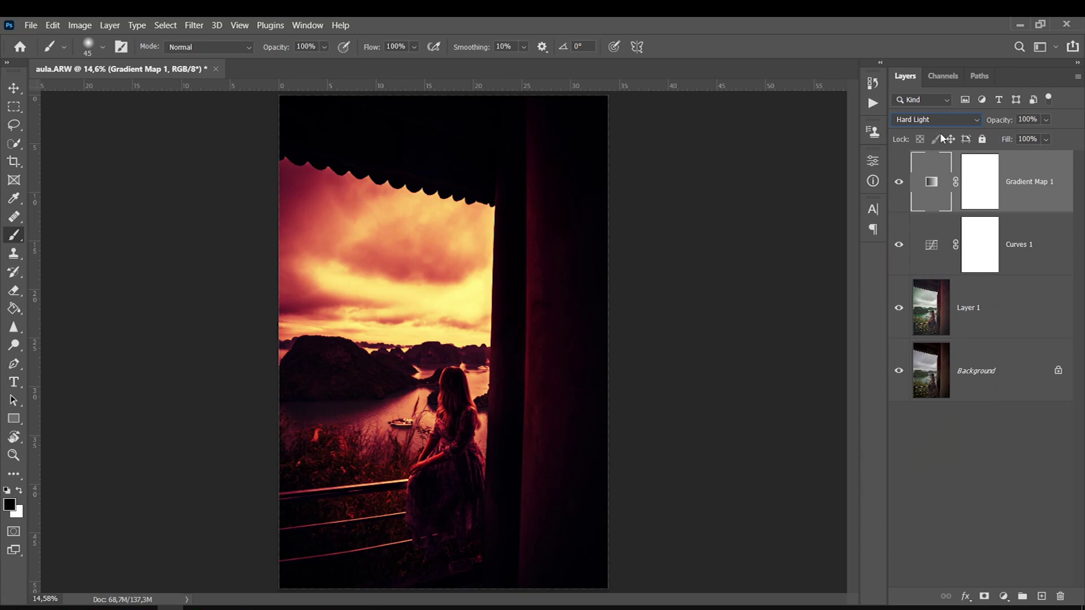
pyautogui.click(1045, 139)
pyautogui.moveTo(1051, 156); pyautogui.dragTo(1028, 161)
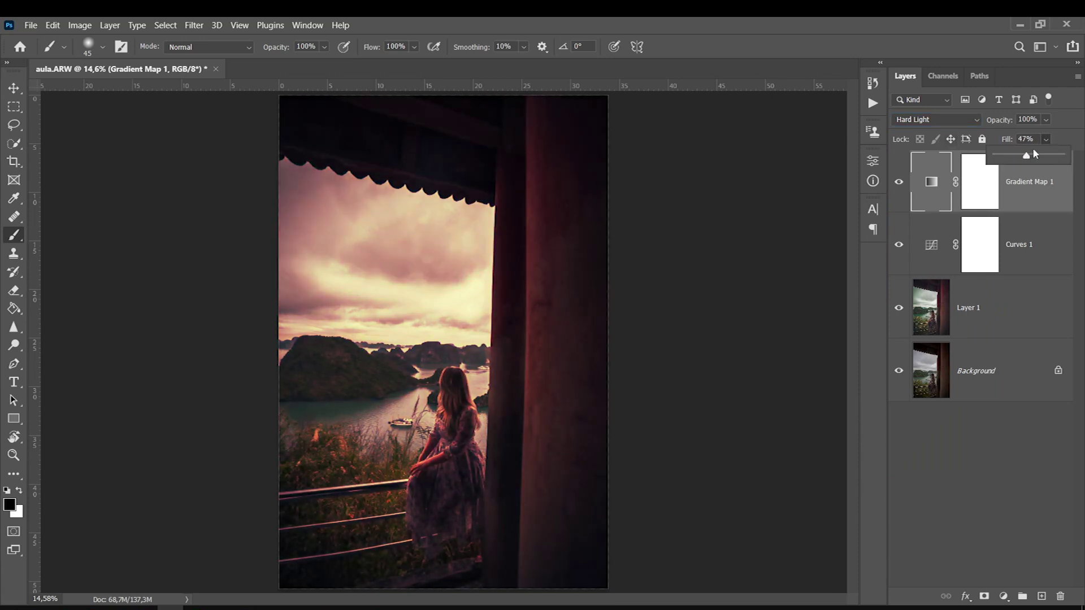
pyautogui.click(1046, 120)
pyautogui.moveTo(1052, 134); pyautogui.dragTo(1028, 139)
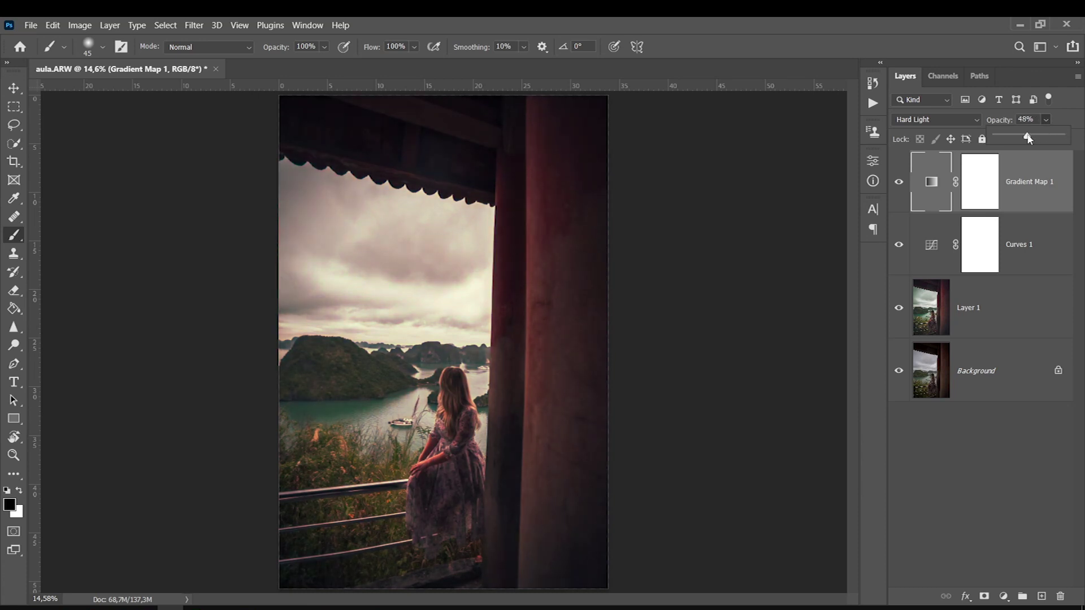
# Raise Gradient Map 1's opacity to 67%, toggling it to compare.
pyautogui.click(898, 182)
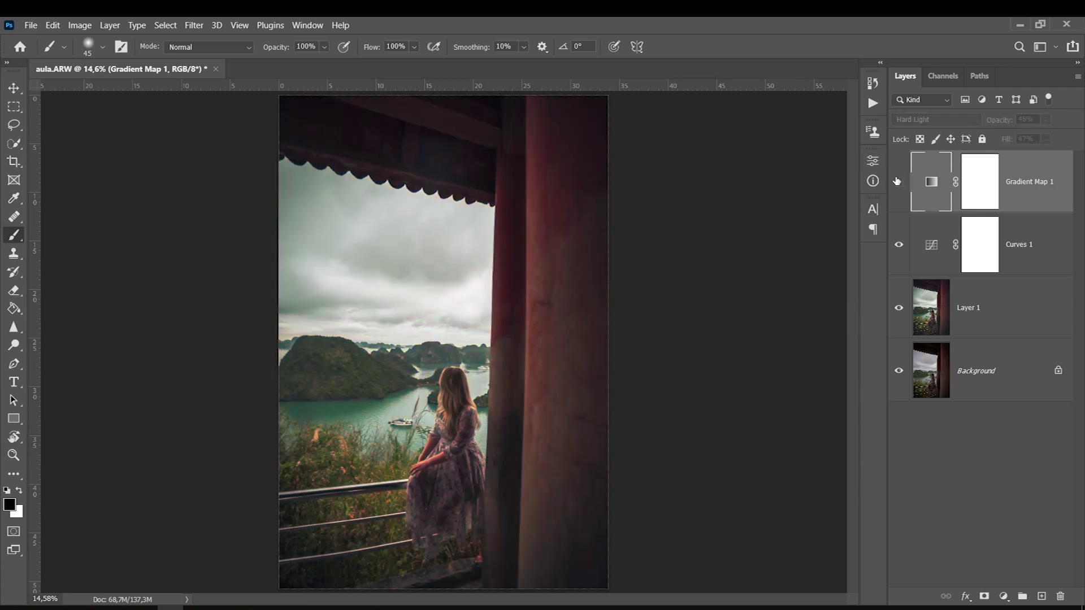
pyautogui.click(899, 181)
pyautogui.click(898, 182)
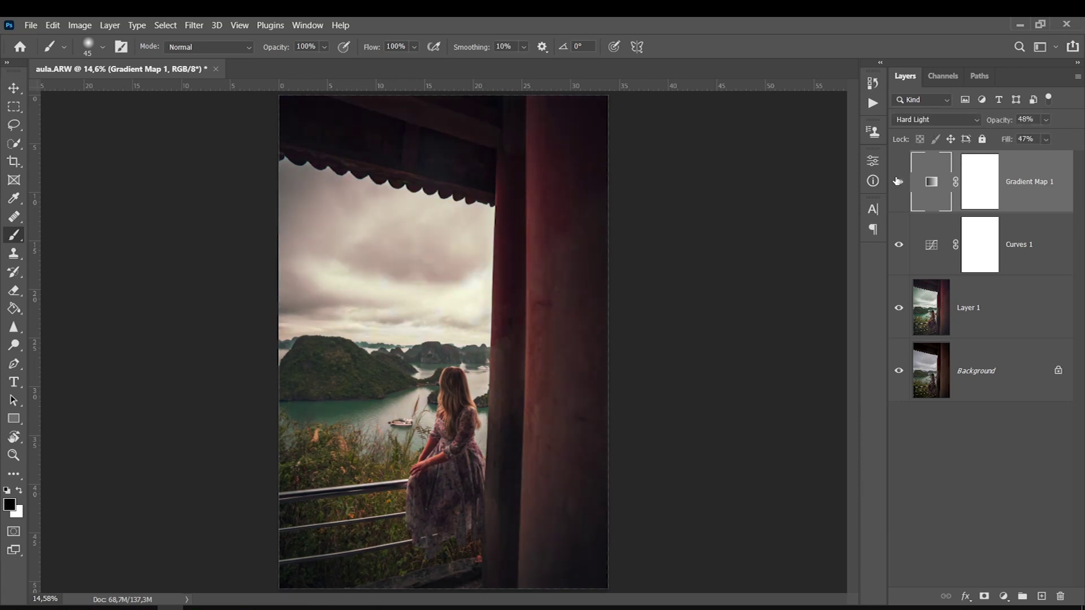
pyautogui.moveTo(1041, 138); pyautogui.dragTo(1055, 141)
pyautogui.click(899, 183)
# Inspect the Gradient Map's navy left stop and close the editor unchanged.
pyautogui.doubleClick(930, 185)
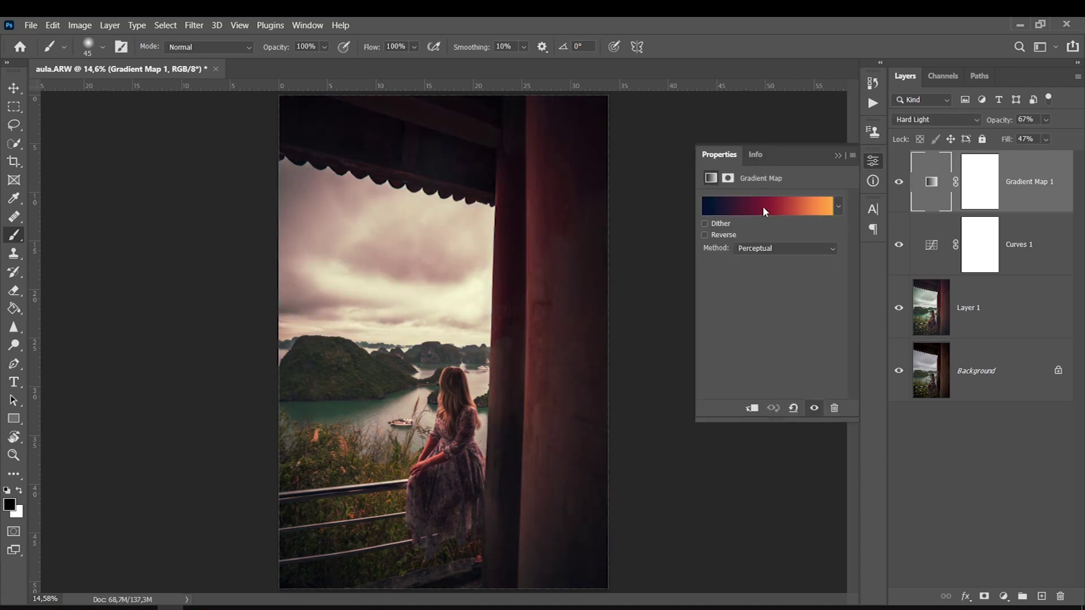
pyautogui.click(762, 206)
pyautogui.click(701, 429)
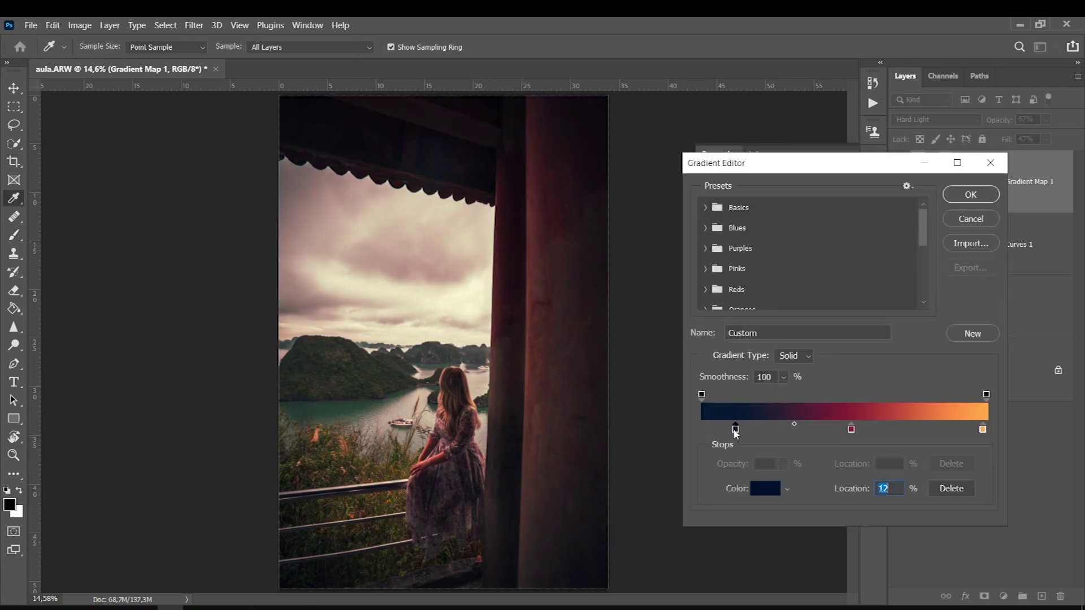
pyautogui.click(971, 194)
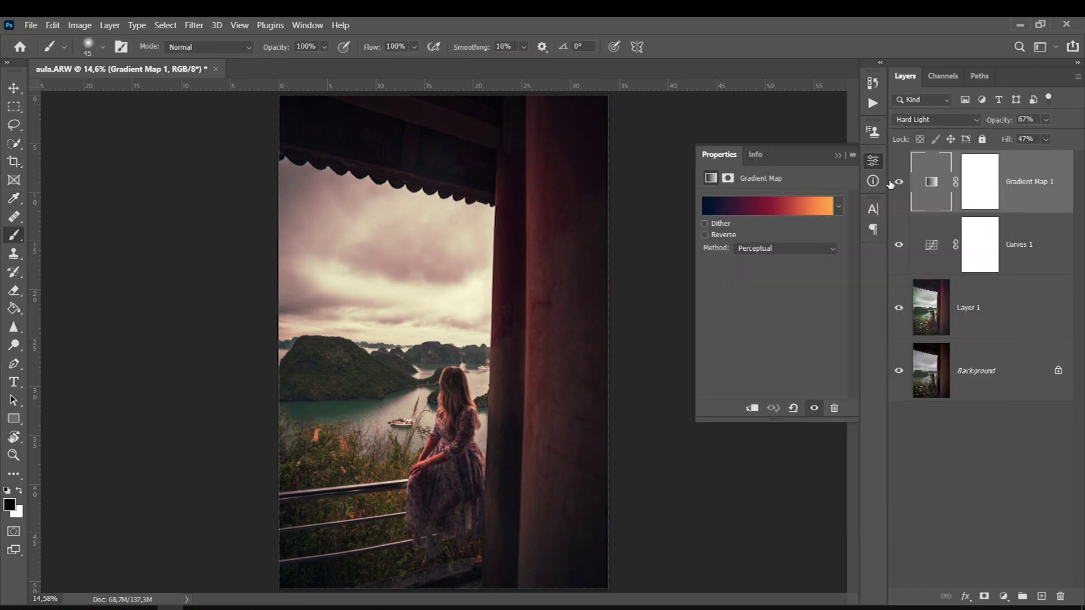
# Lower Gradient Map 1's opacity to 35%, compare against the original, and select the grading layers.
pyautogui.click(899, 182)
pyautogui.moveTo(1048, 120); pyautogui.dragTo(1033, 139)
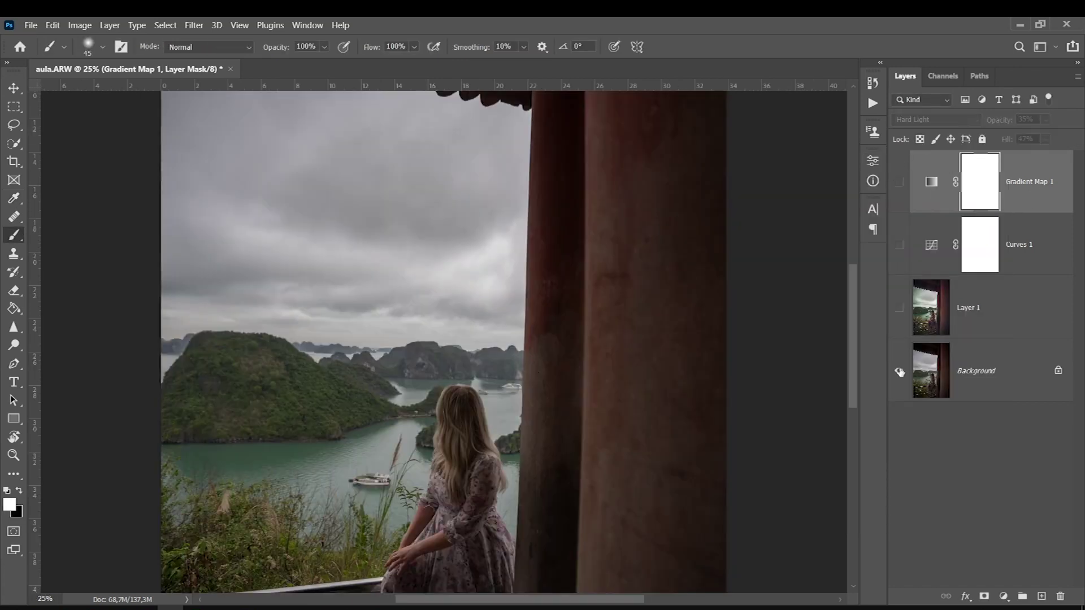
pyautogui.moveTo(852, 323); pyautogui.dragTo(843, 346)
pyautogui.keyDown('alt'); pyautogui.click(899, 372); pyautogui.keyUp('alt')
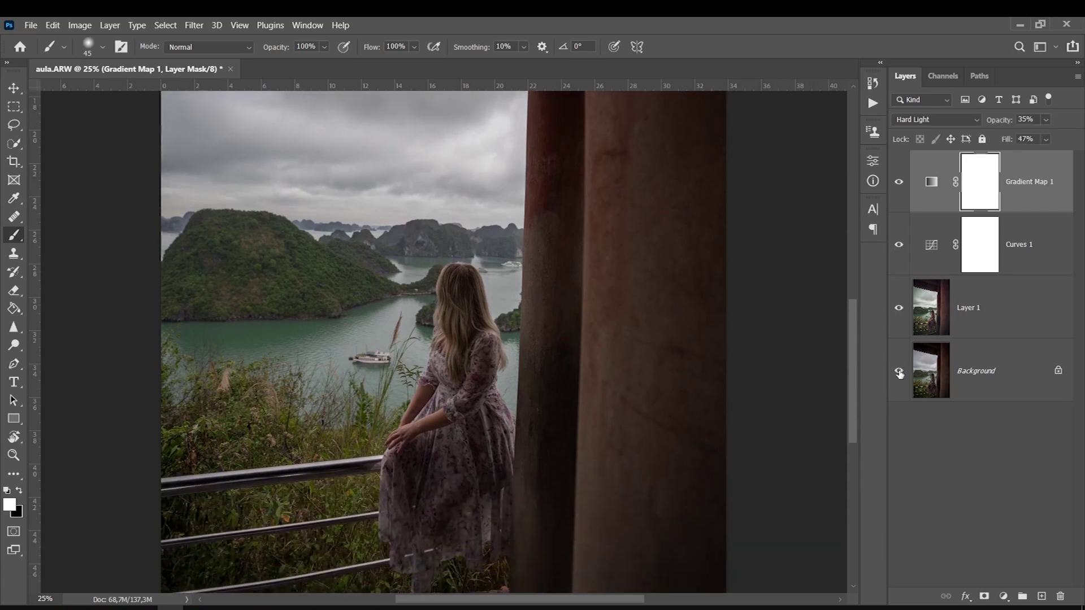
pyautogui.keyDown('alt'); pyautogui.click(900, 372); pyautogui.keyUp('alt')
pyautogui.keyDown('alt'); pyautogui.click(900, 373); pyautogui.keyUp('alt')
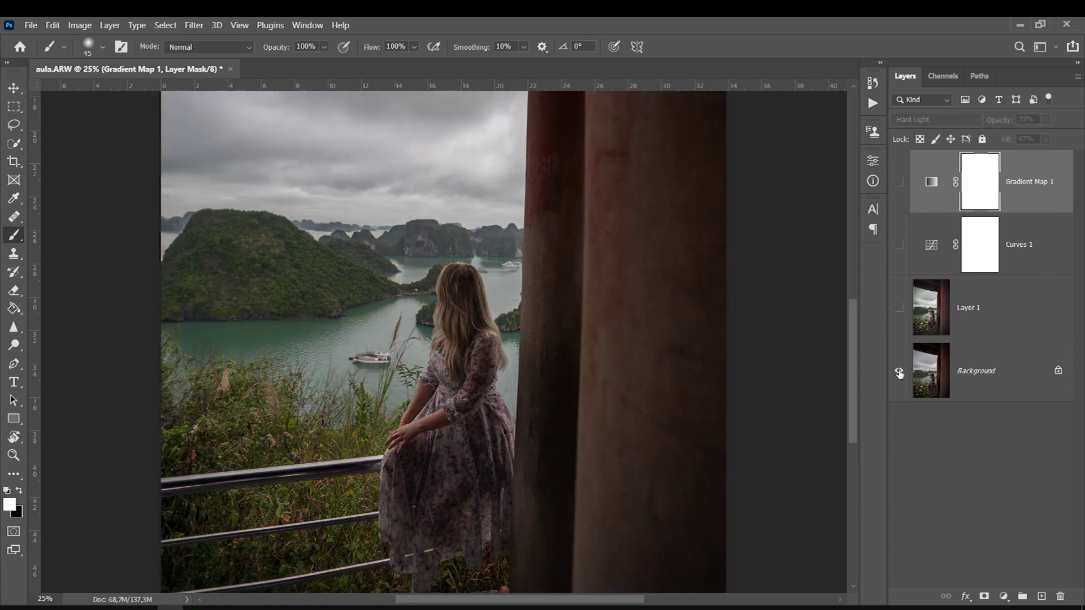
pyautogui.keyDown('shift'); pyautogui.click(1044, 328); pyautogui.keyUp('shift')
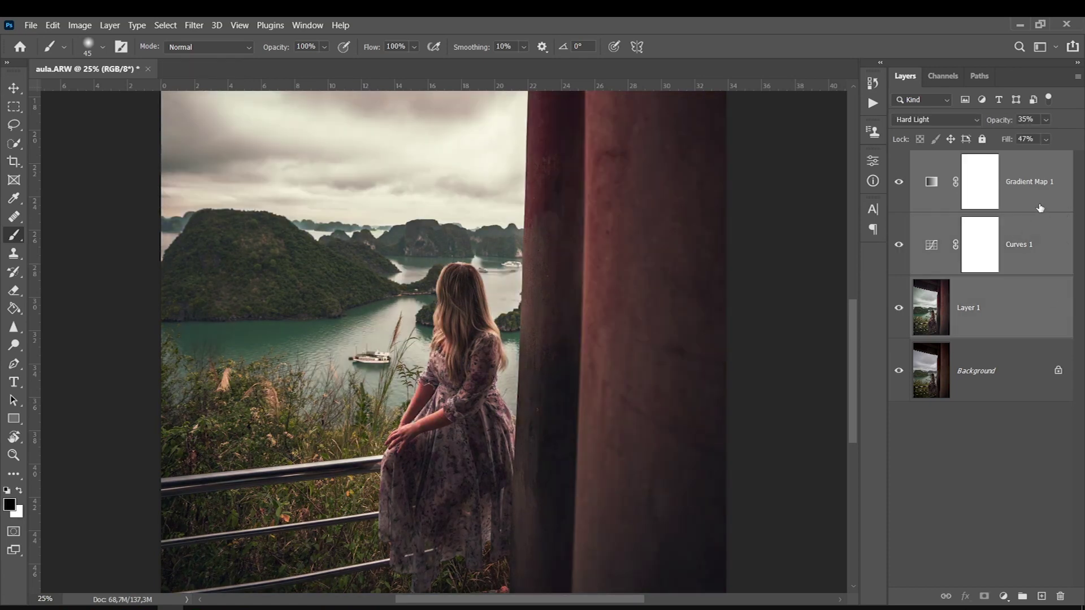
# Group Gradient Map 1, Curves 1 and Layer 1 into Group 1 and check its opacity.
pyautogui.hotkey('ctrl', 'g')
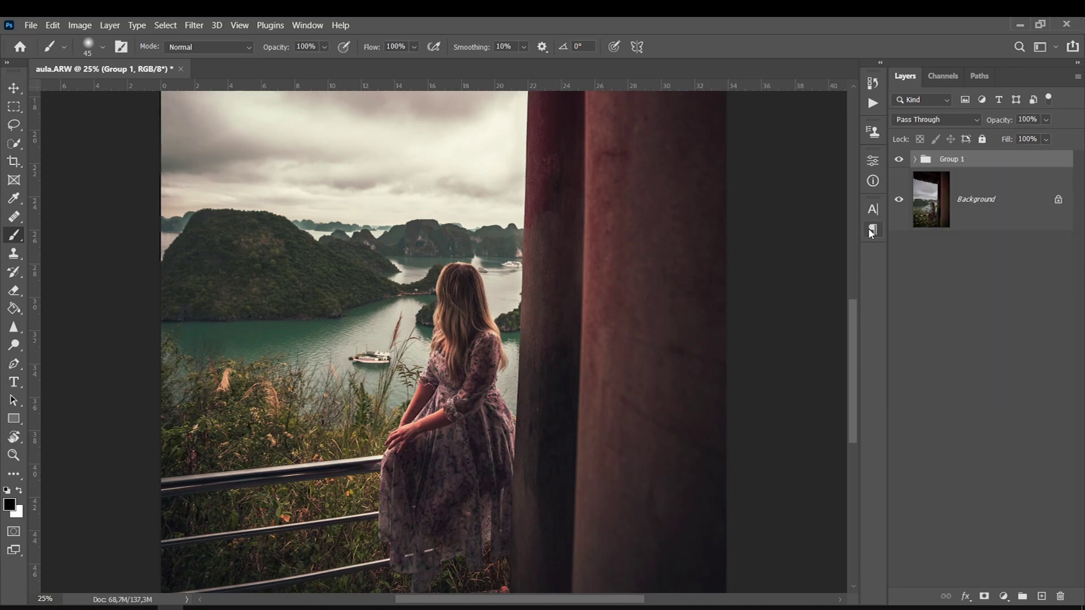
pyautogui.click(898, 160)
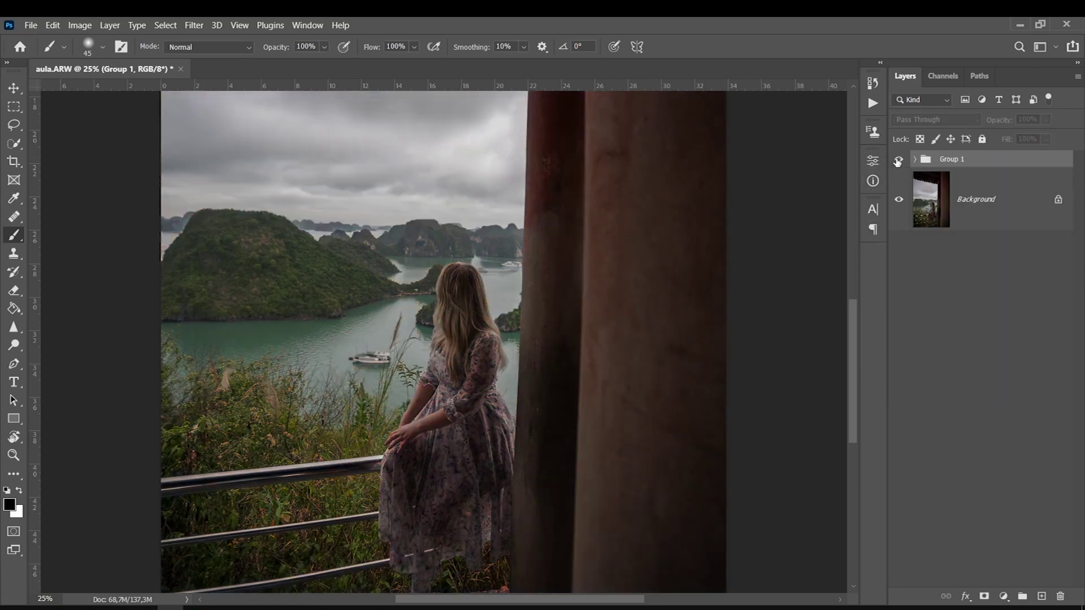
pyautogui.click(1046, 119)
pyautogui.moveTo(1063, 136)
pyautogui.mouseDown()
pyautogui.moveTo(1027, 140)
pyautogui.moveTo(1062, 140)
pyautogui.mouseUp()
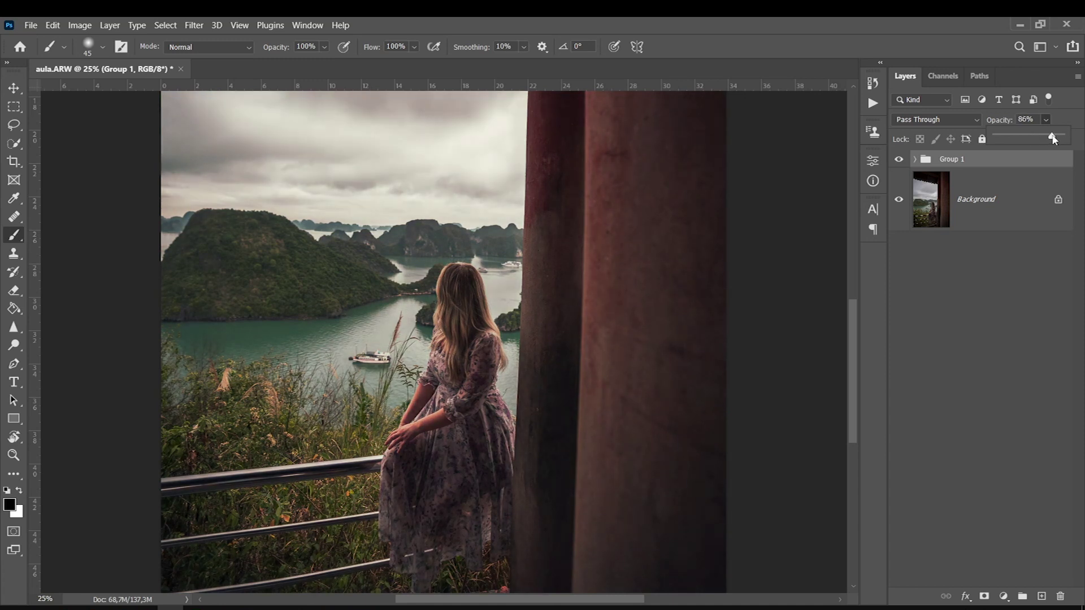
pyautogui.click(915, 161)
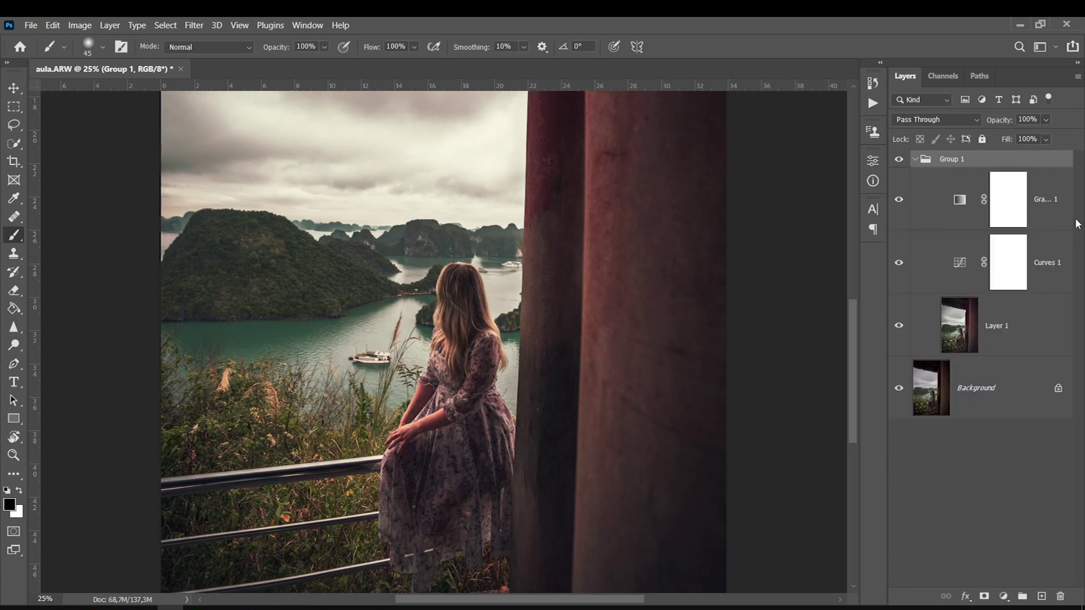
# Expand Group 1 to step through its layers, then collapse it and compare it on and off.
pyautogui.click(914, 160)
pyautogui.hotkey('alt', '[')
pyautogui.hotkey('alt', '[')
pyautogui.hotkey('alt', ']')
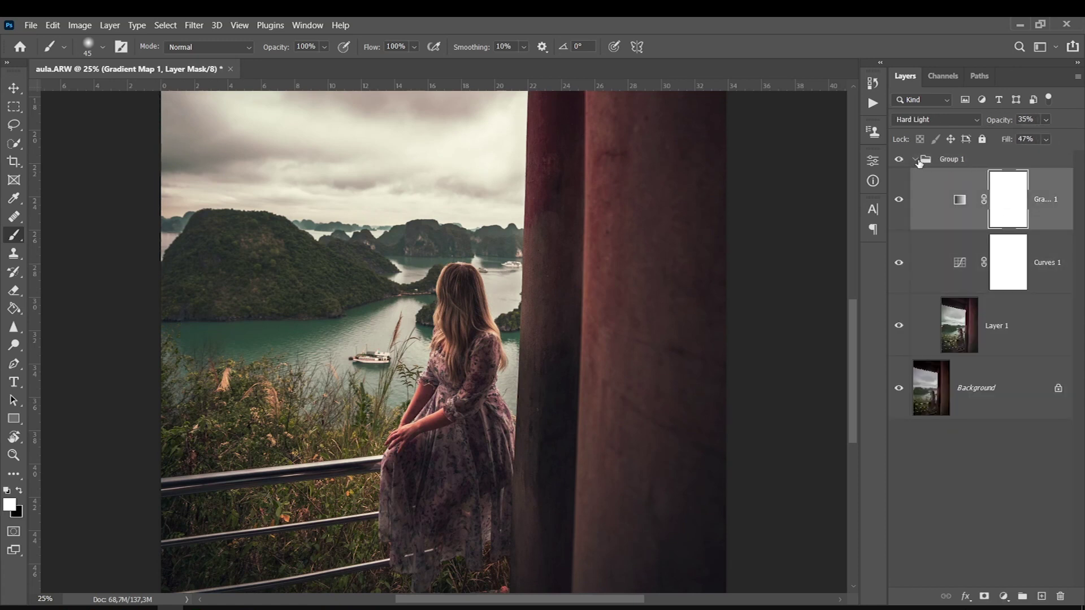
pyautogui.click(916, 161)
pyautogui.click(898, 162)
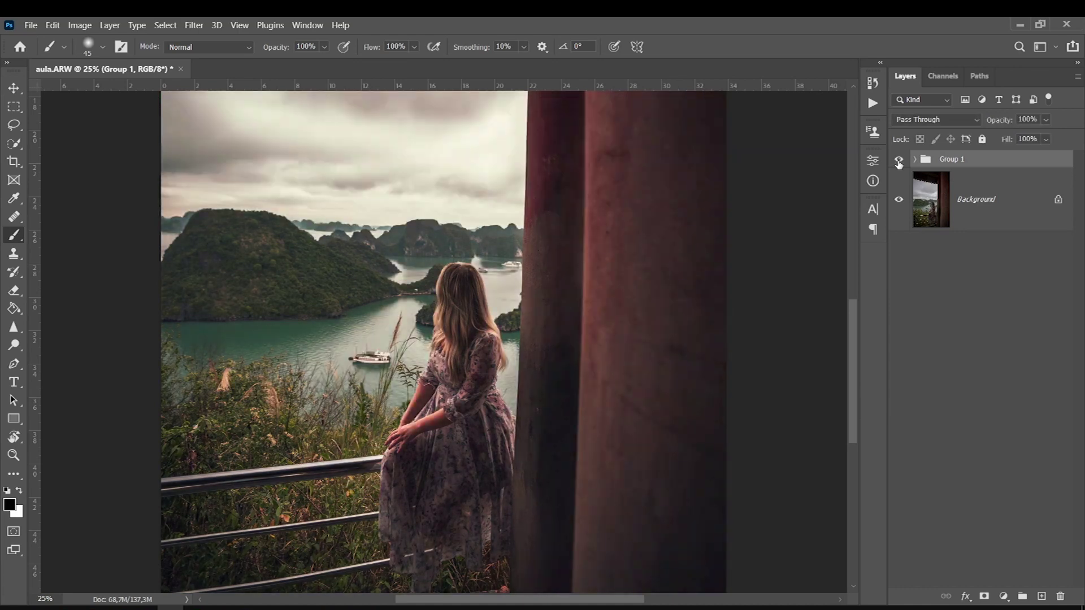
# Fit the whole photo on screen, compare Group 1 on and off, and select Gradient Map 1 inside it.
pyautogui.hotkey('ctrl', '0')
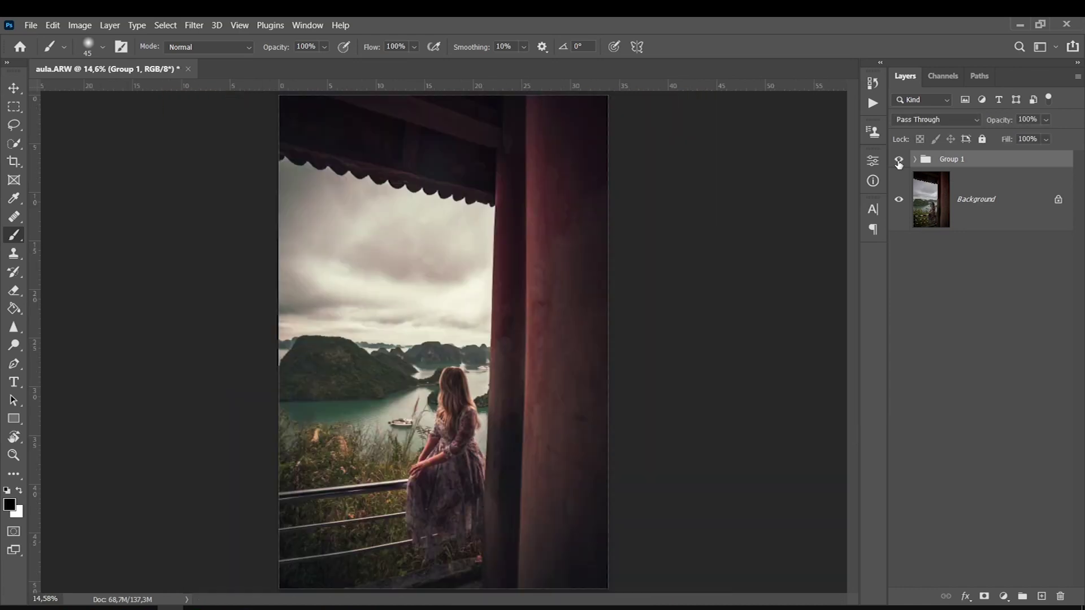
pyautogui.click(899, 162)
pyautogui.click(924, 192)
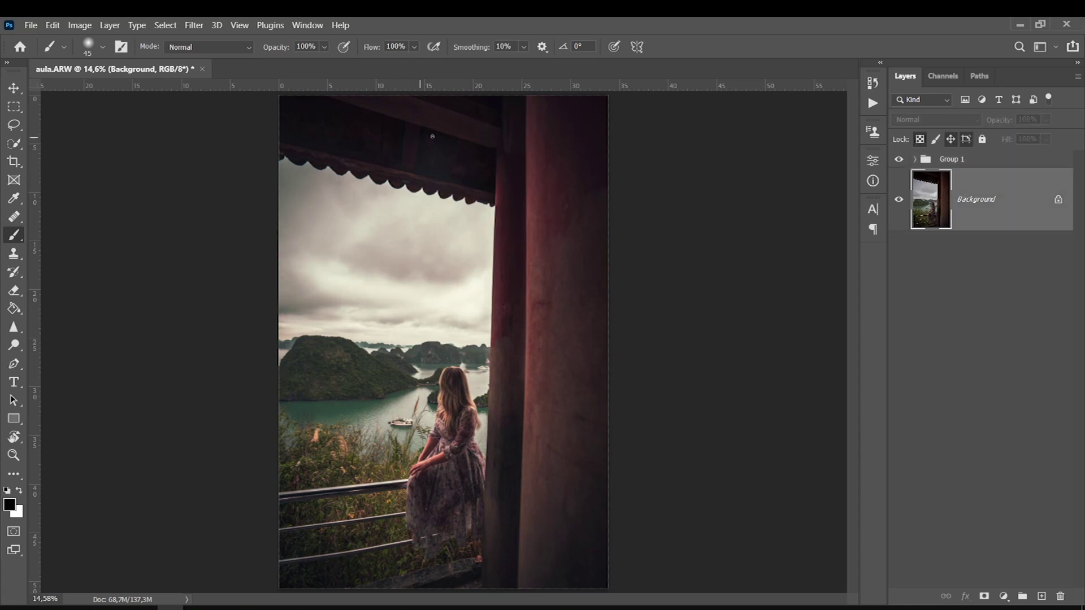
pyautogui.click(915, 160)
pyautogui.click(963, 202)
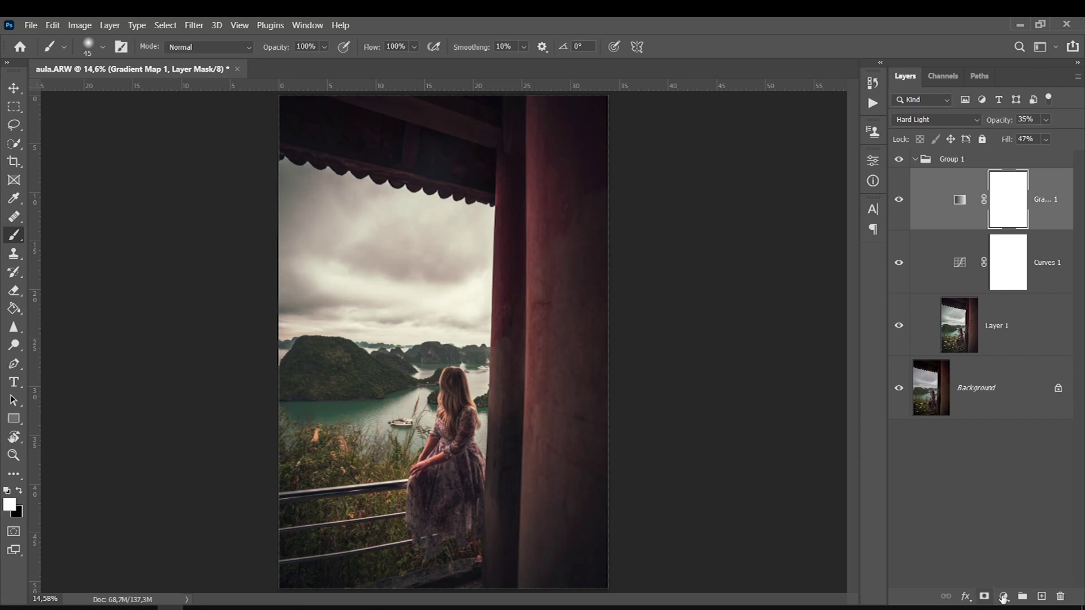
# Add a Curves 2 layer lifting the curve (69→106, 163→167), then invert its mask to hide it.
pyautogui.click(1001, 597)
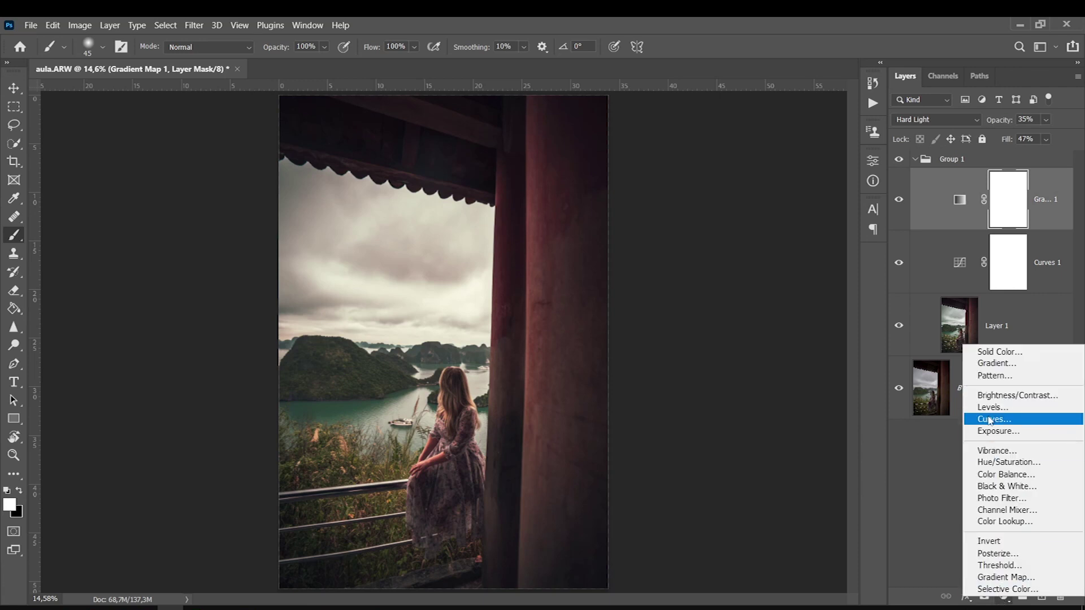
pyautogui.click(989, 419)
pyautogui.moveTo(730, 341)
pyautogui.mouseDown()
pyautogui.moveTo(763, 293)
pyautogui.moveTo(799, 270)
pyautogui.mouseUp()
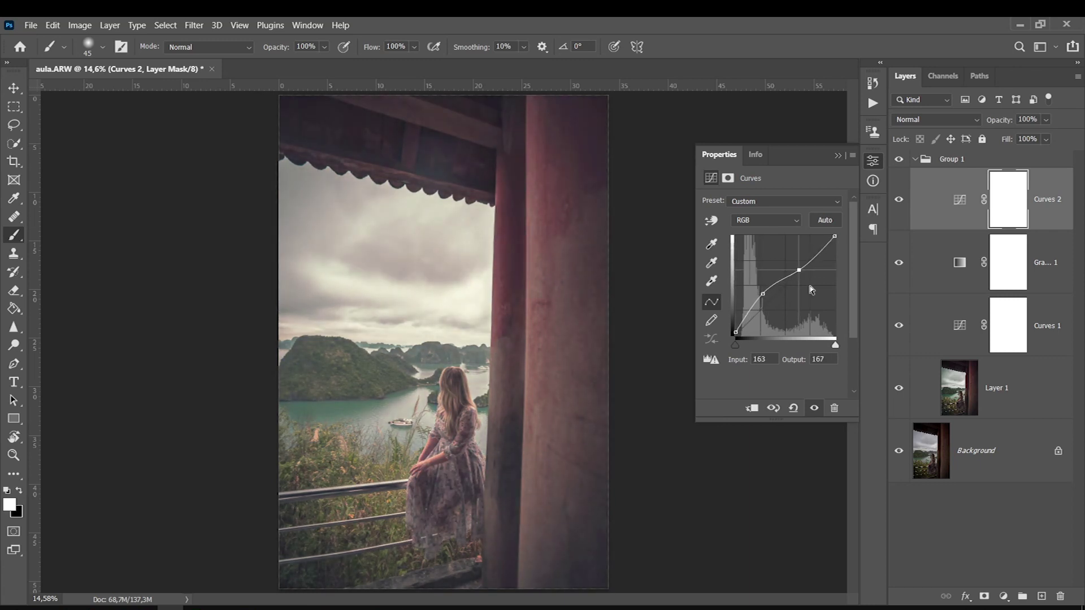
pyautogui.click(838, 156)
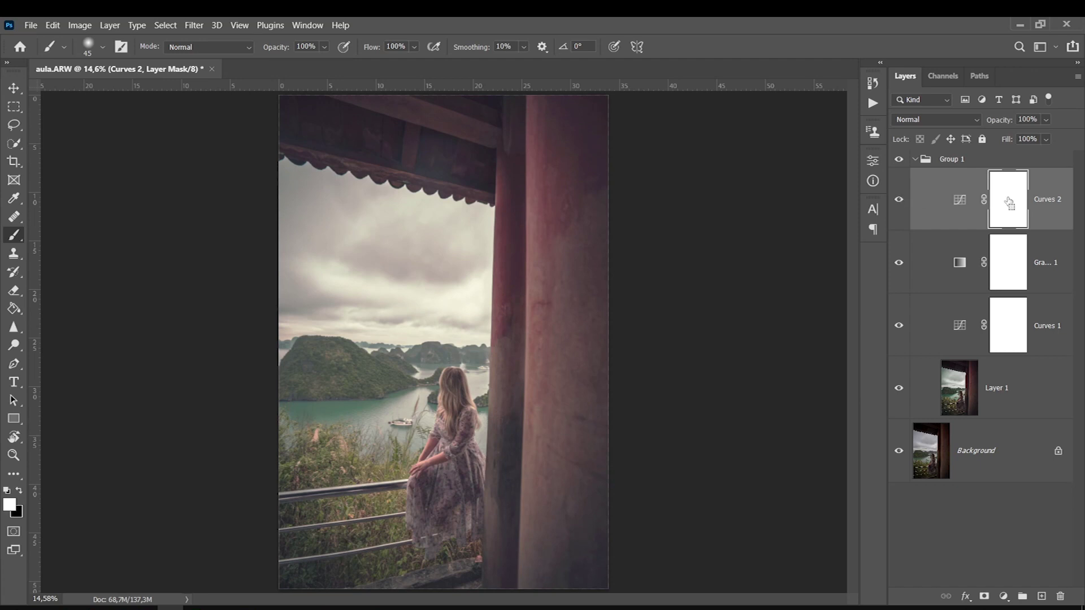
pyautogui.hotkey('ctrl', 'i')
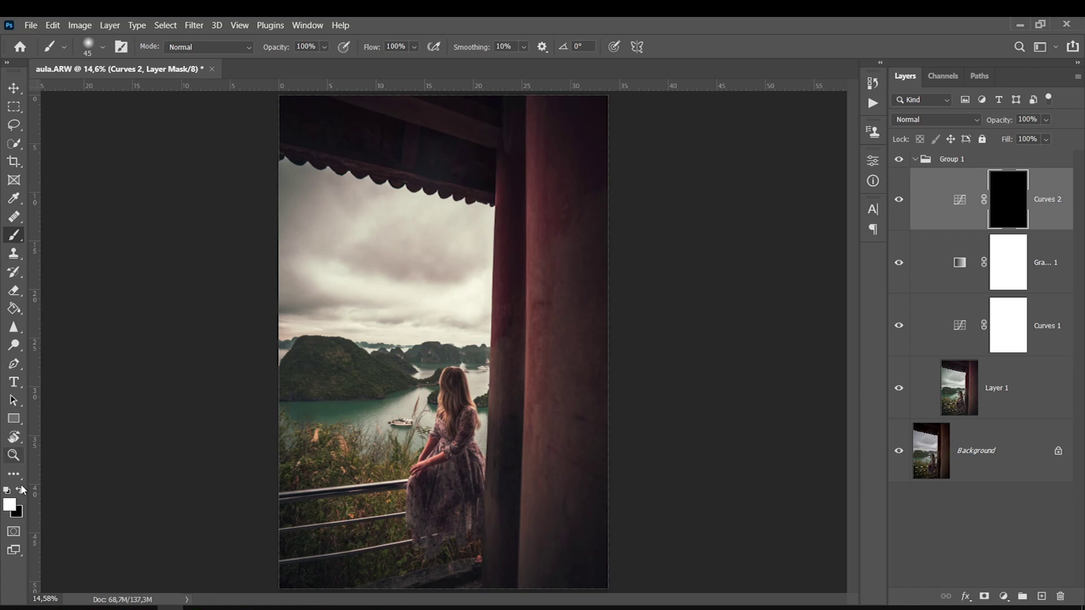
# Paint white at 65% brush opacity on the Curves 2 mask over the roof and upper pillar.
pyautogui.click(324, 47)
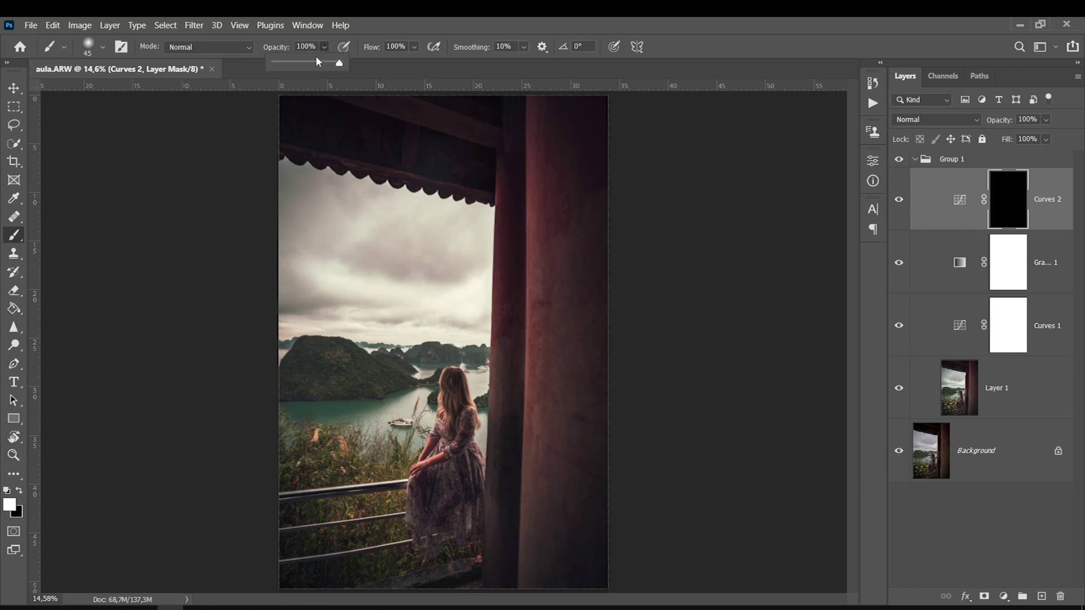
pyautogui.press(']')
pyautogui.press(']')
pyautogui.press(']')
pyautogui.press(']')
pyautogui.moveTo(397, 118)
pyautogui.mouseDown()
pyautogui.moveTo(473, 169)
pyautogui.moveTo(402, 151)
pyautogui.moveTo(504, 112)
pyautogui.mouseUp()
pyautogui.press('[')
pyautogui.press('[')
pyautogui.moveTo(327, 163); pyautogui.dragTo(337, 163)
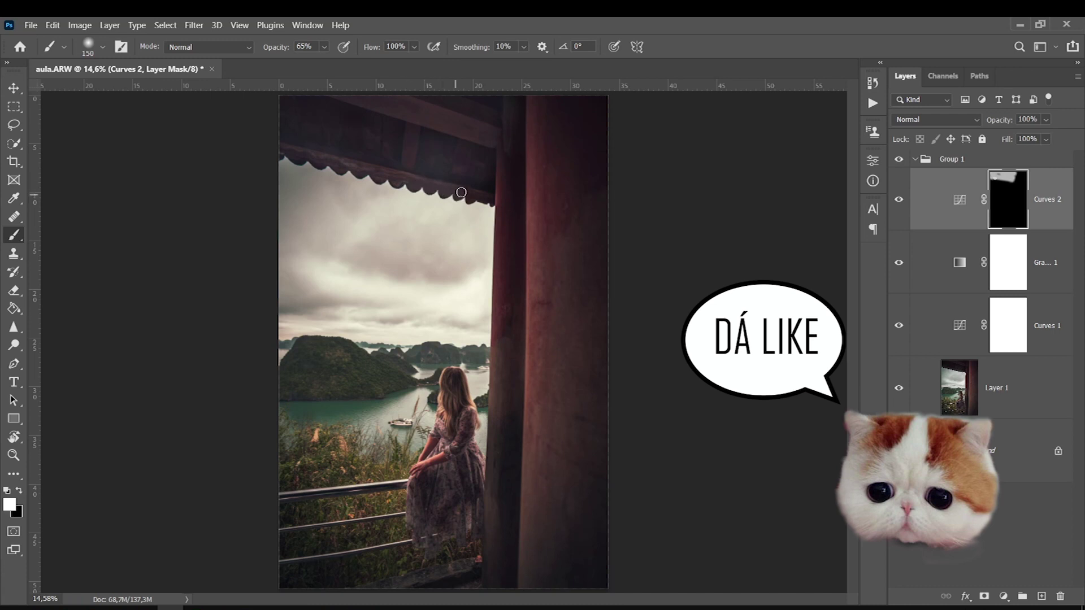
pyautogui.press(']')
pyautogui.moveTo(476, 198); pyautogui.dragTo(480, 104)
pyautogui.press(']')
pyautogui.press(']')
pyautogui.press(']')
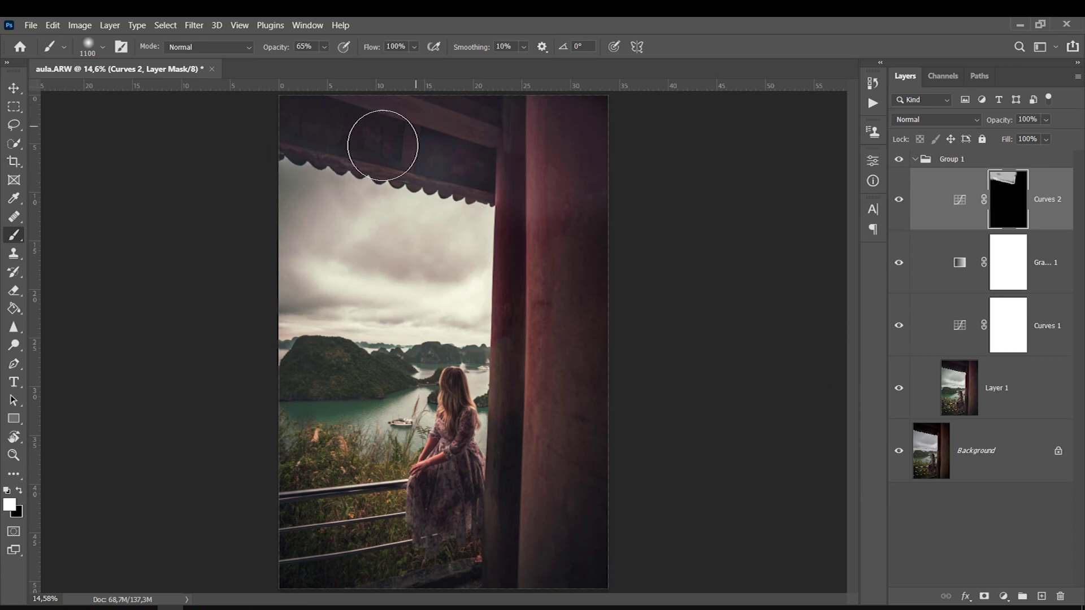
pyautogui.moveTo(613, 243); pyautogui.dragTo(547, 214)
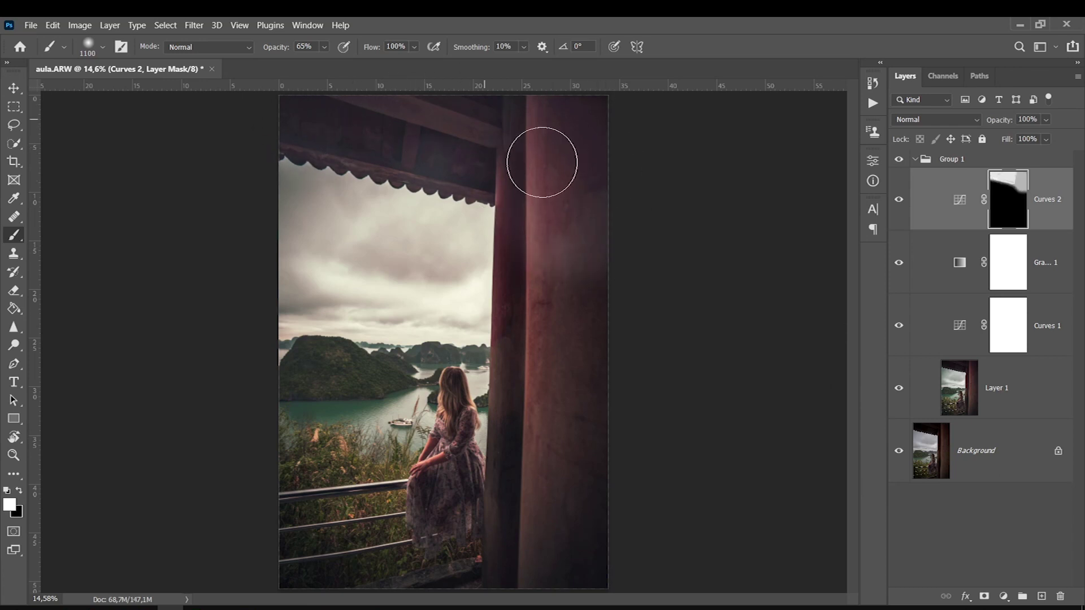
# Lower Curves 2 opacity to 45%, toggling the layer on and off to compare.
pyautogui.click(1046, 121)
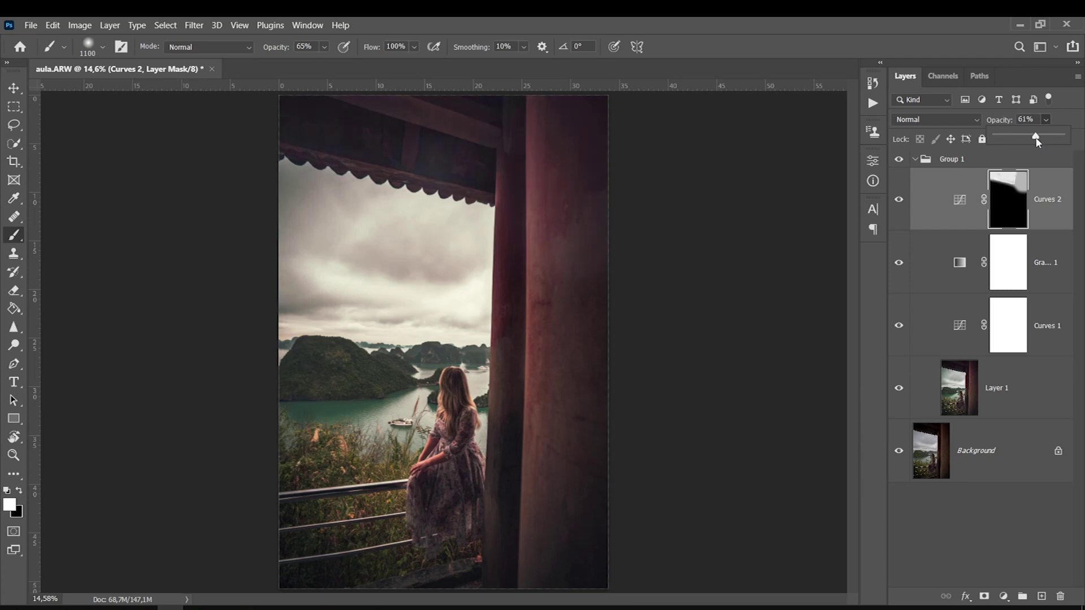
pyautogui.click(906, 195)
pyautogui.click(906, 196)
pyautogui.click(907, 195)
pyautogui.click(1045, 120)
pyautogui.click(900, 200)
pyautogui.click(899, 200)
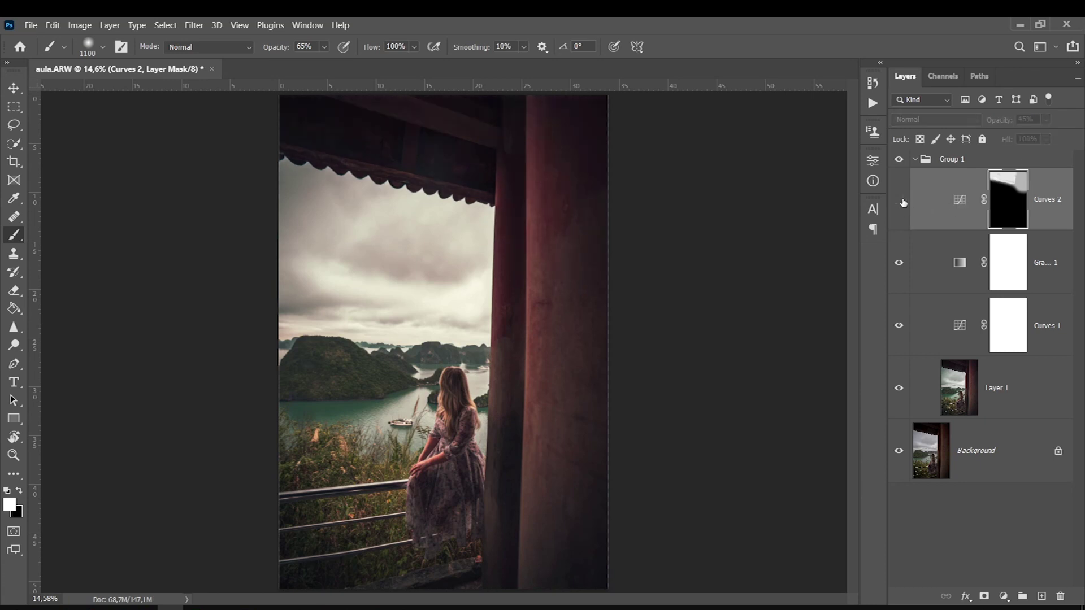
pyautogui.click(900, 200)
pyautogui.click(899, 200)
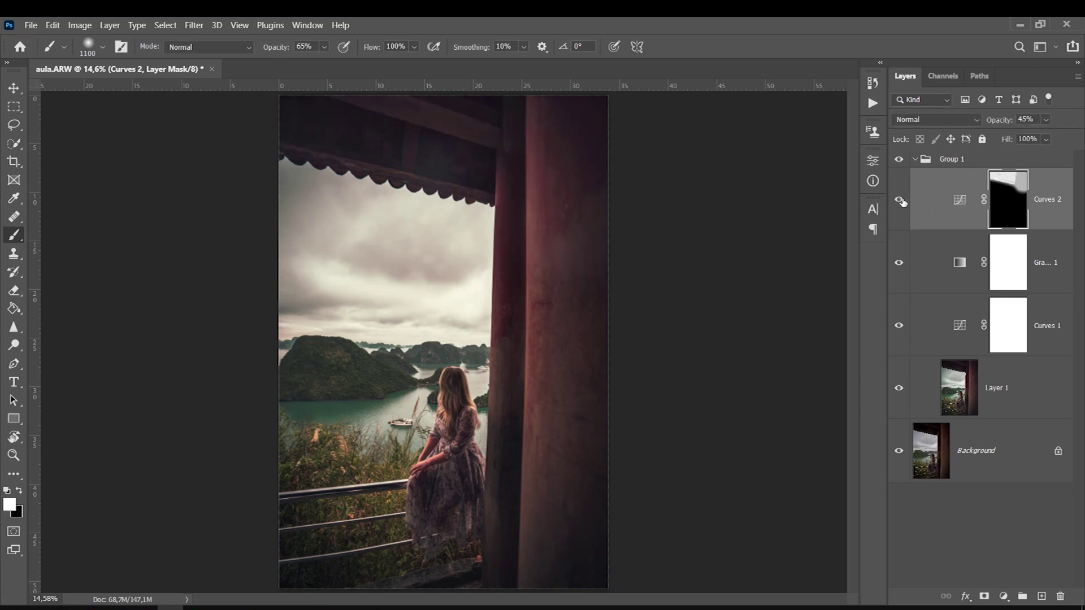
# Paint white with a 1600 then 1200 brush to reveal Curves 2 on the lower left and the girl.
pyautogui.press(']')
pyautogui.press(']')
pyautogui.press(']')
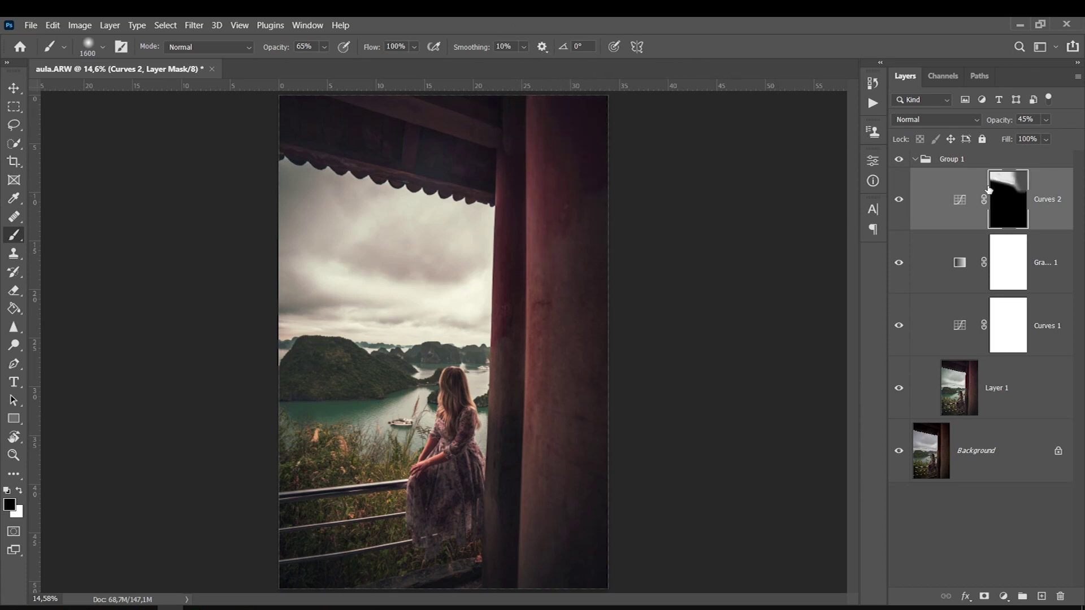
pyautogui.click(20, 491)
pyautogui.moveTo(317, 573); pyautogui.dragTo(407, 538)
pyautogui.press('[')
pyautogui.press('[')
pyautogui.press('[')
pyautogui.press('[')
pyautogui.press('[')
pyautogui.press('[')
pyautogui.moveTo(460, 475); pyautogui.dragTo(451, 504)
# Set Curves 2 to 29% opacity, switch to black at 42% brush opacity, and collapse Group 1.
pyautogui.click(1046, 120)
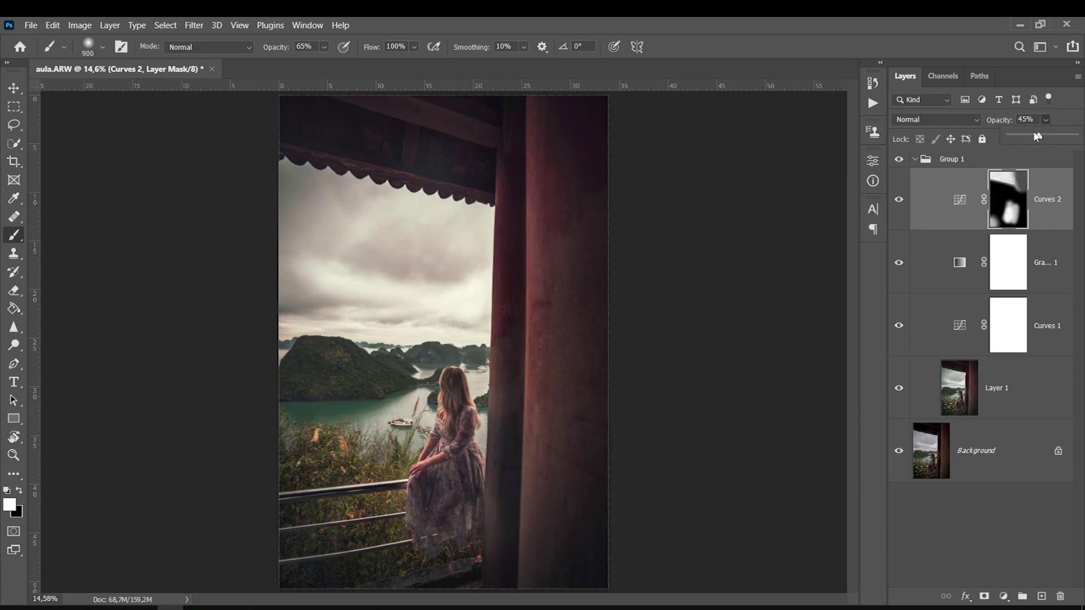
pyautogui.click(19, 491)
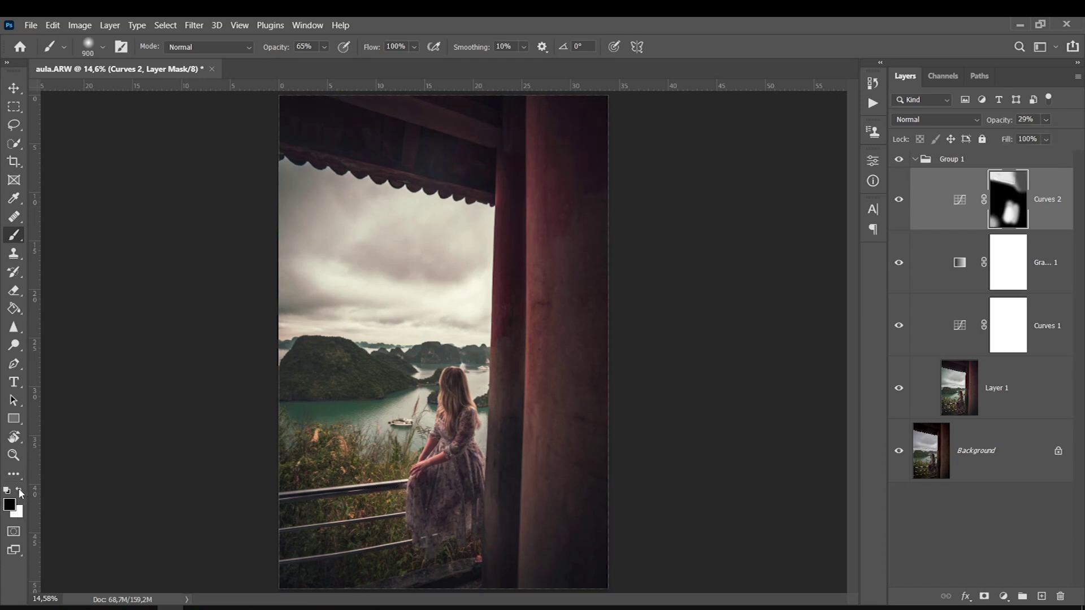
pyautogui.moveTo(324, 47); pyautogui.dragTo(320, 62)
pyautogui.click(460, 513)
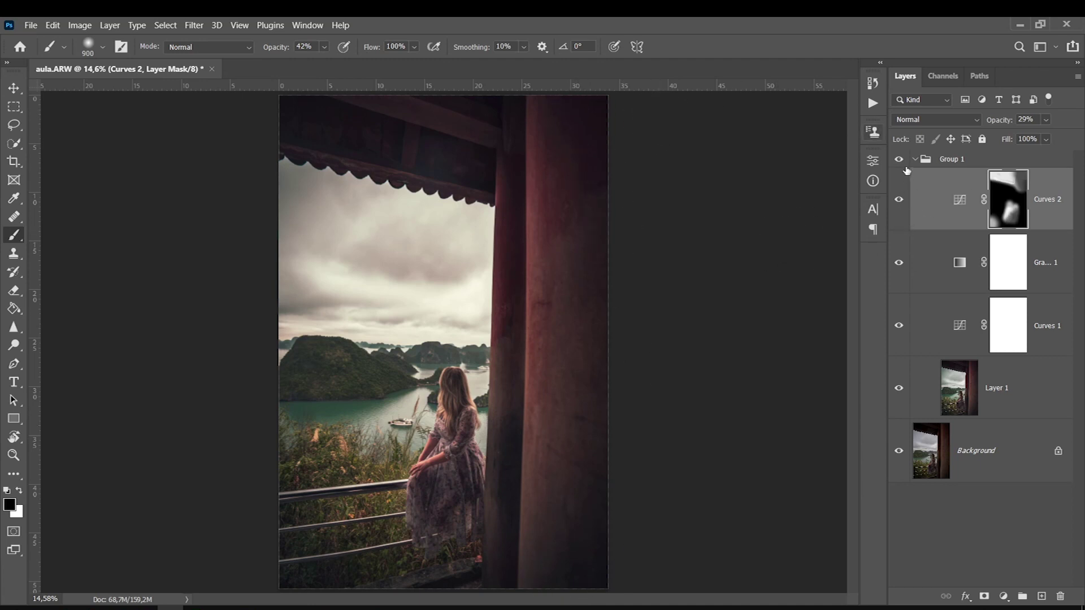
pyautogui.click(914, 160)
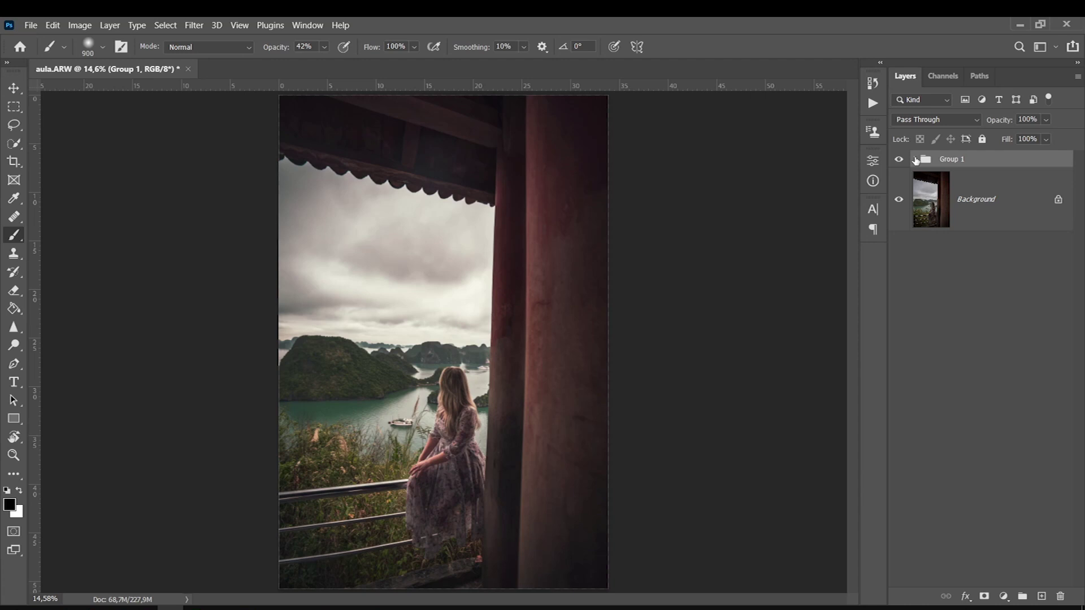
# Compare Group 1 on and off, lower its opacity to 67%, then hide it to compare.
pyautogui.click(898, 160)
pyautogui.click(899, 159)
pyautogui.click(1045, 119)
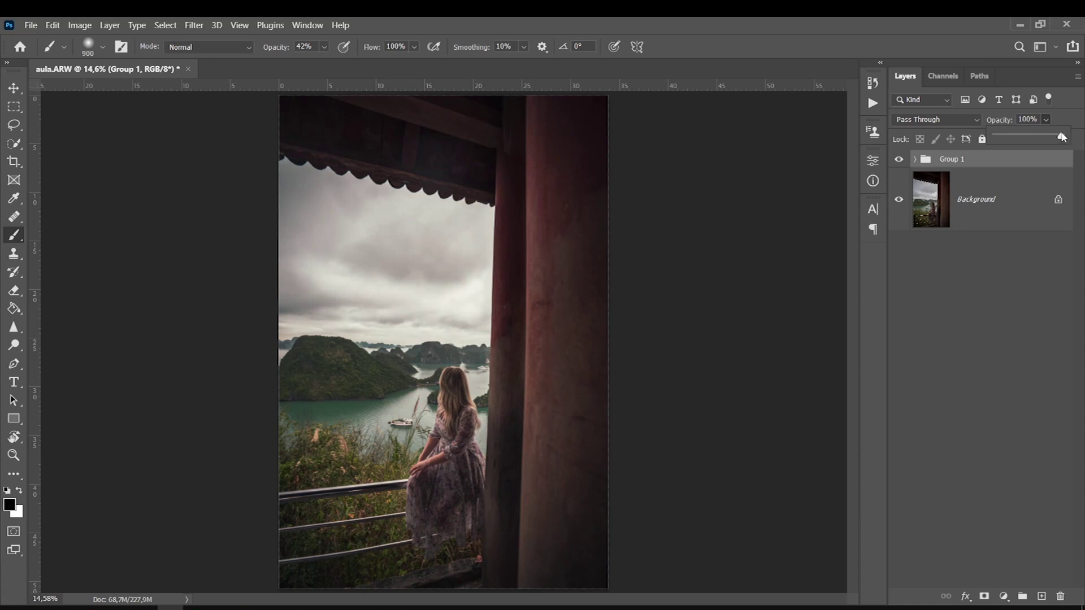
pyautogui.moveTo(1041, 139); pyautogui.dragTo(1040, 139)
pyautogui.click(898, 159)
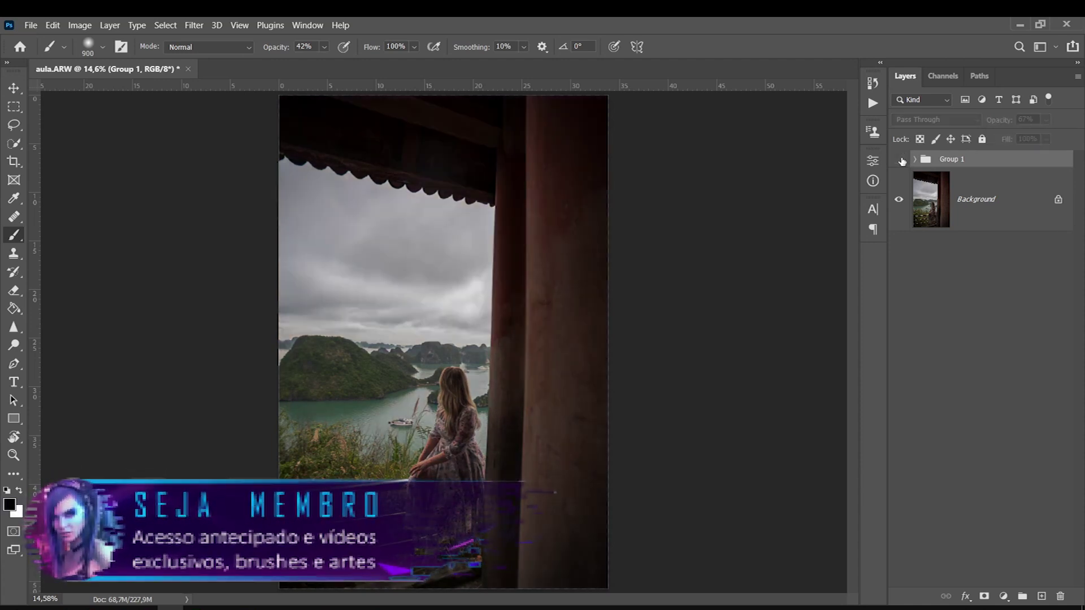